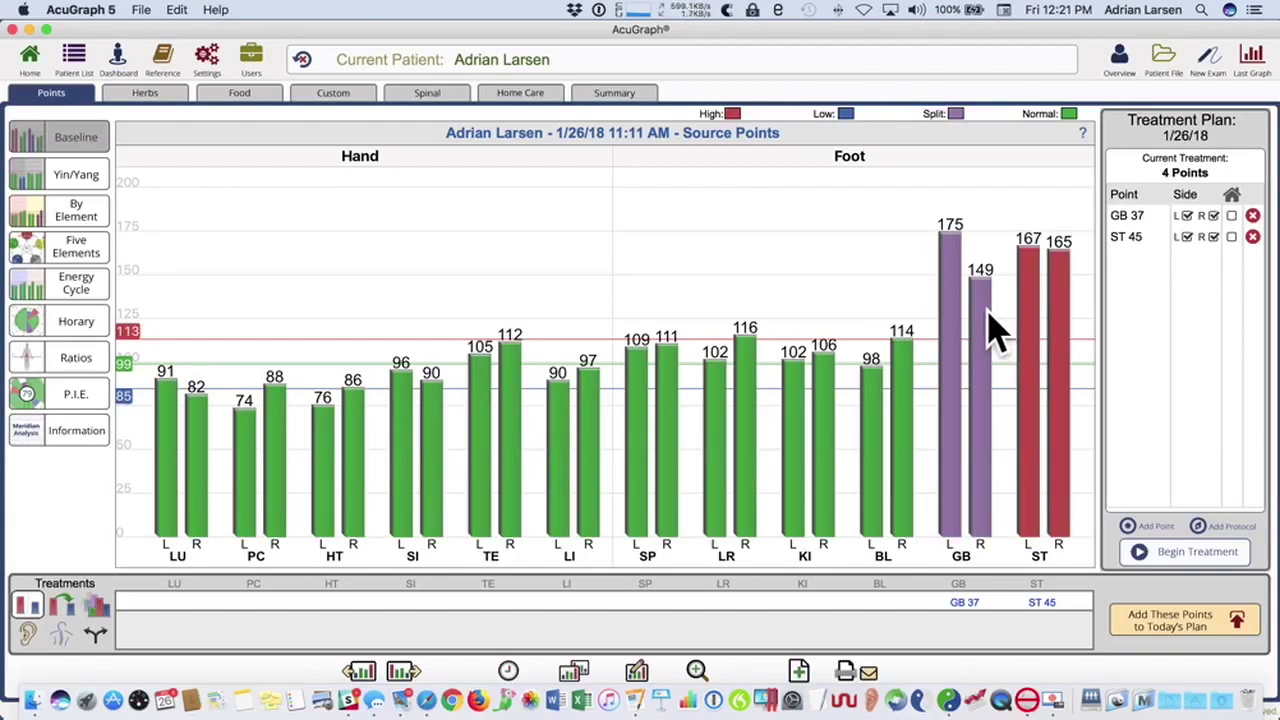
Step: Remove points ST 45 and GB 37 from the current treatment plan
click(1252, 236)
click(1252, 215)
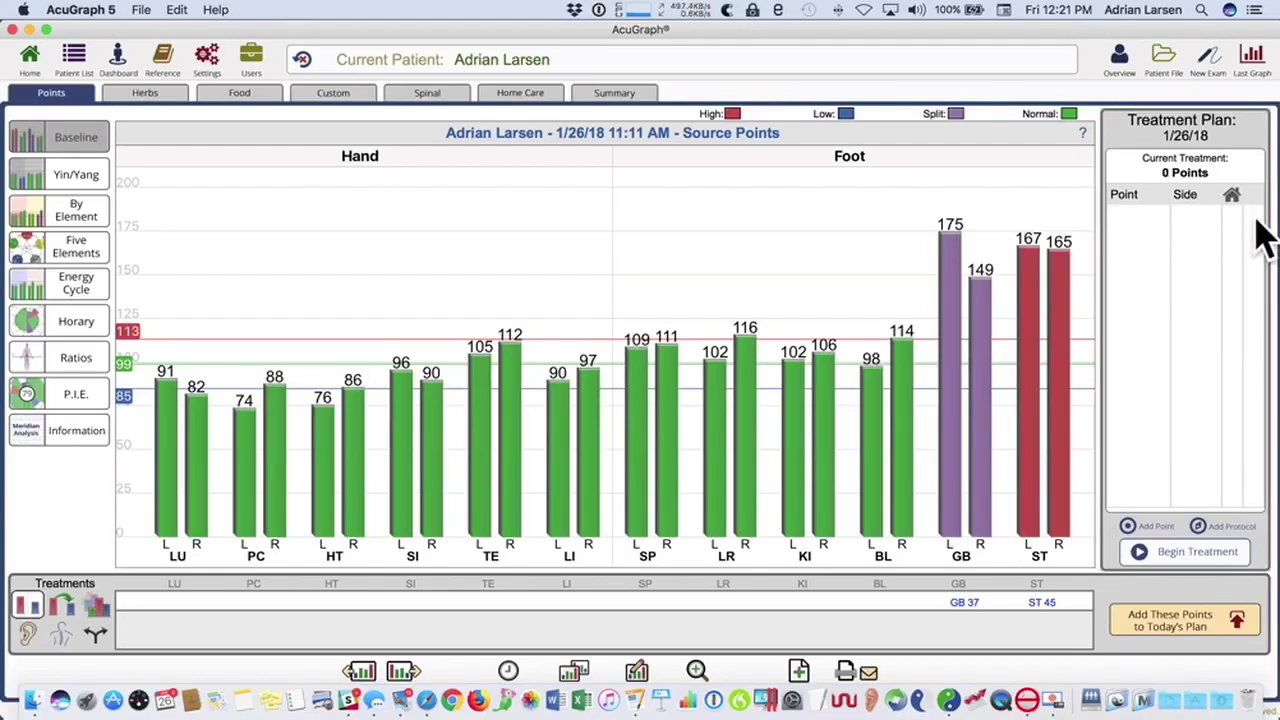
Step: Set the Gall Bladder channel's status to High after viewing its channel diagram, and check the GB 38 point reference
click(979, 314)
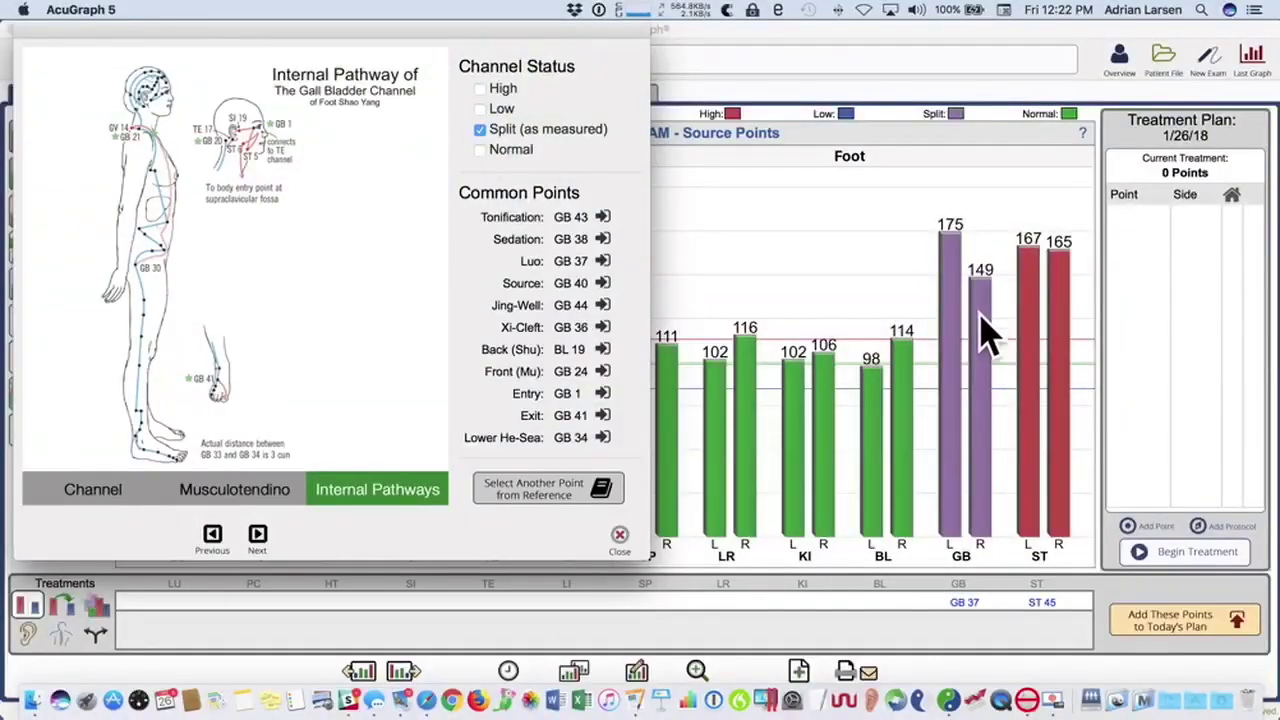
click(93, 492)
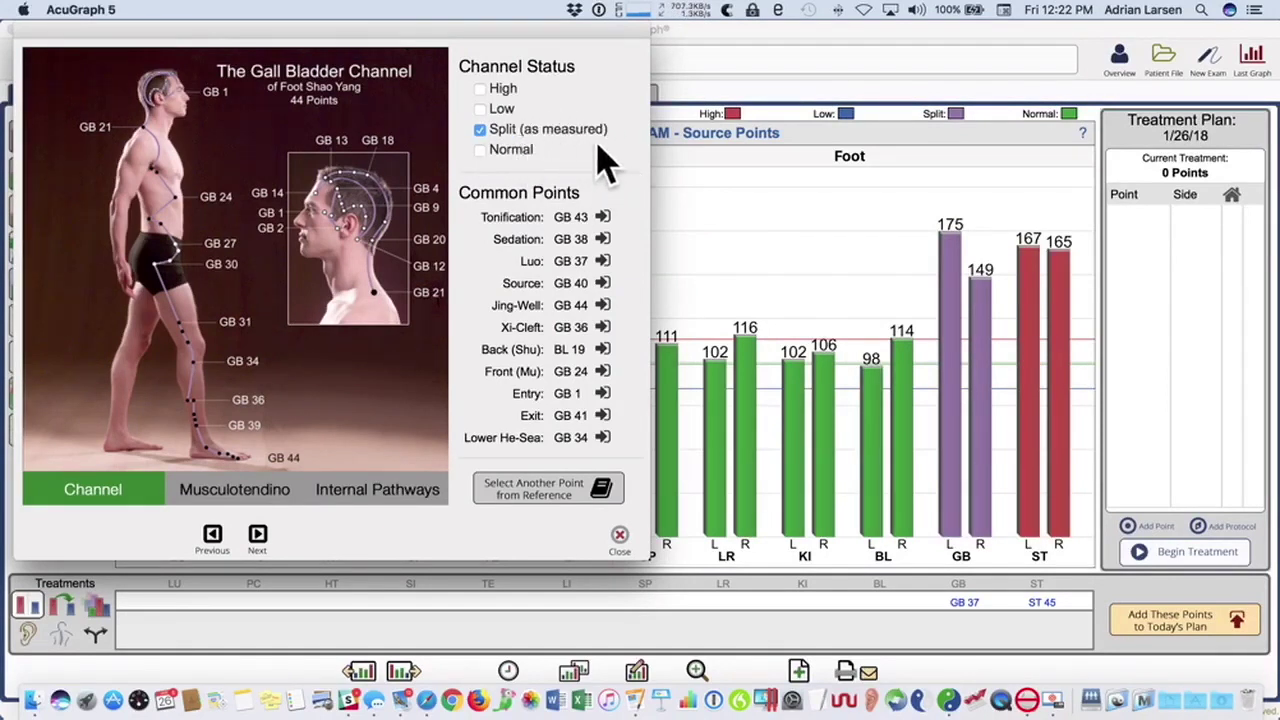
click(481, 90)
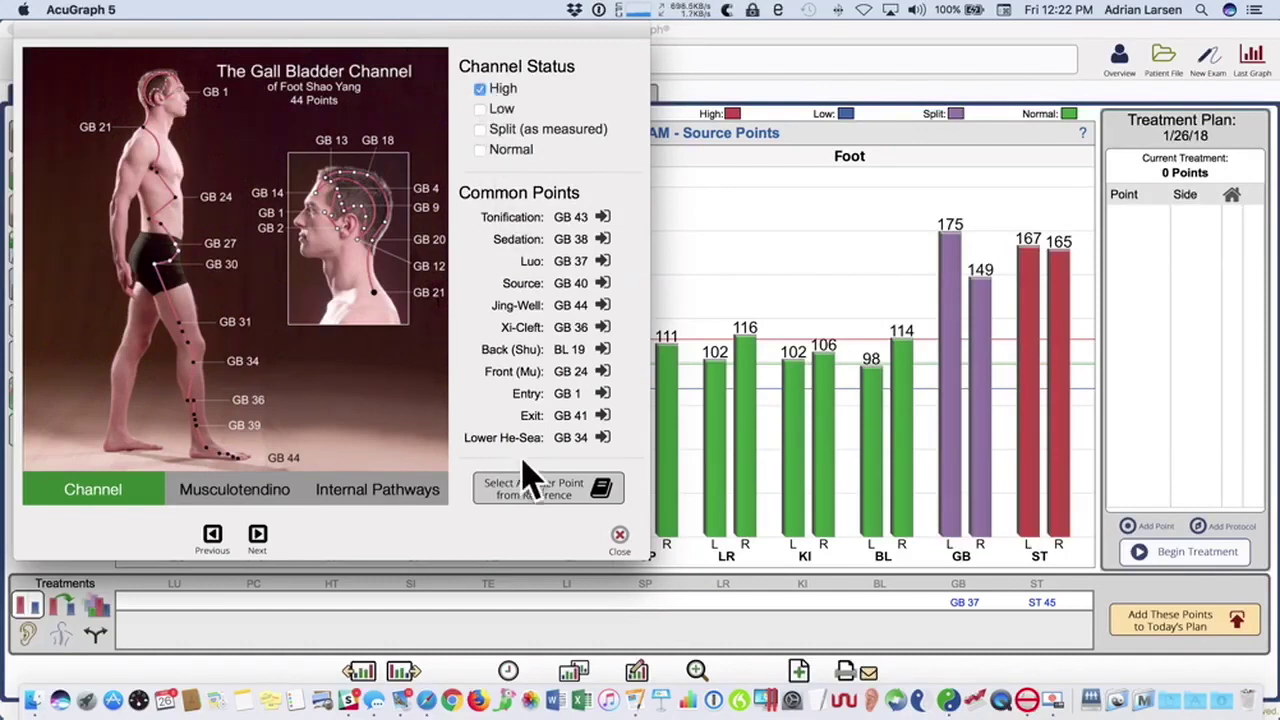
click(621, 545)
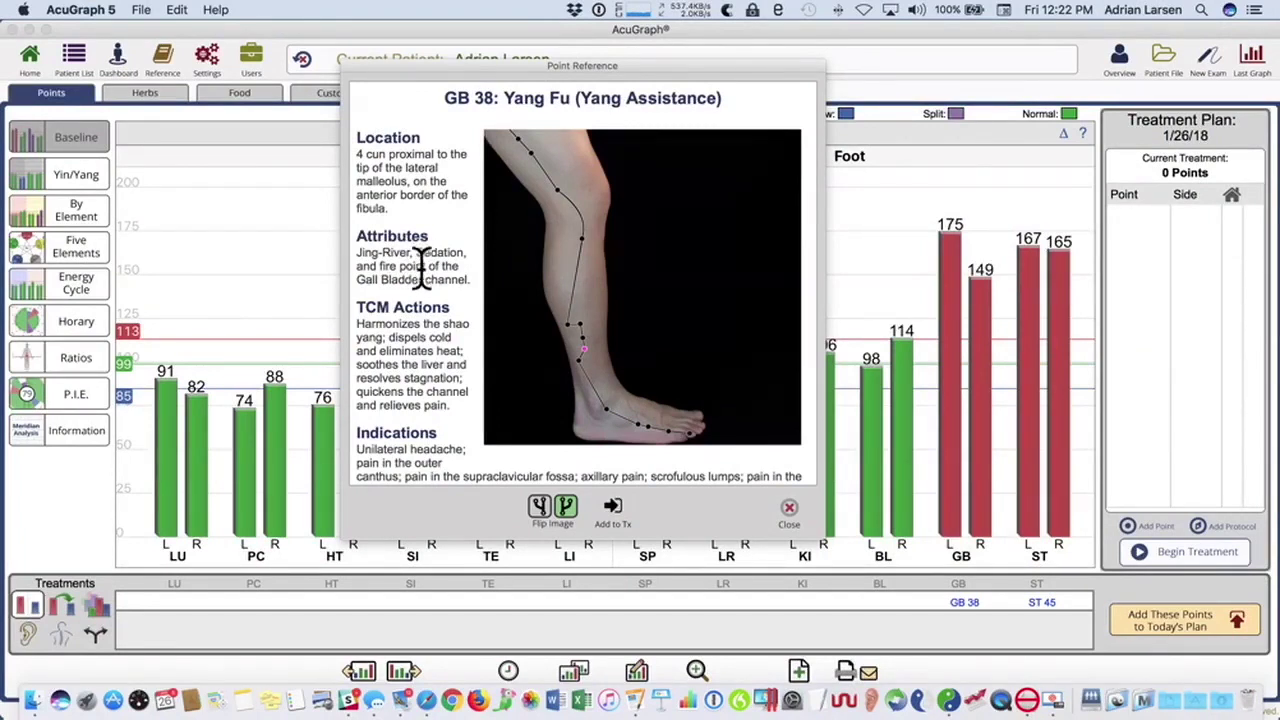
click(789, 510)
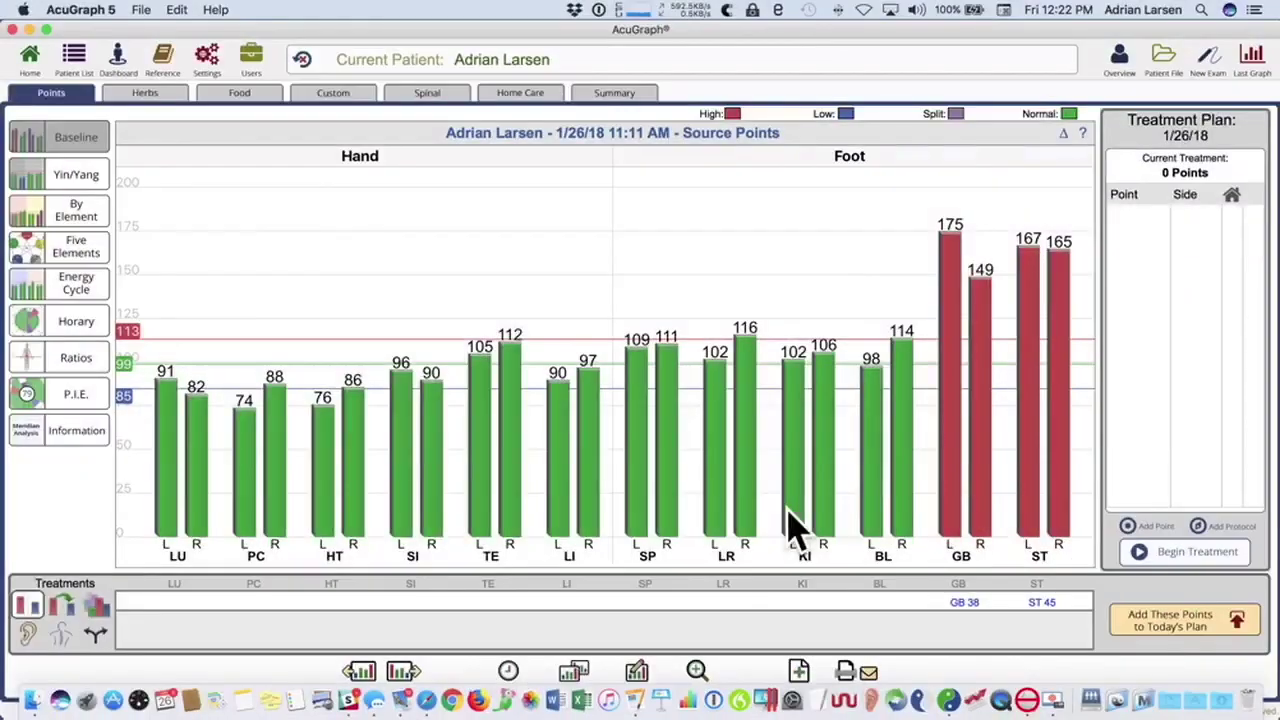
Step: Add the Gall Bladder channel's sedation point GB 38 and luo point GB 37 to the treatment plan
click(956, 384)
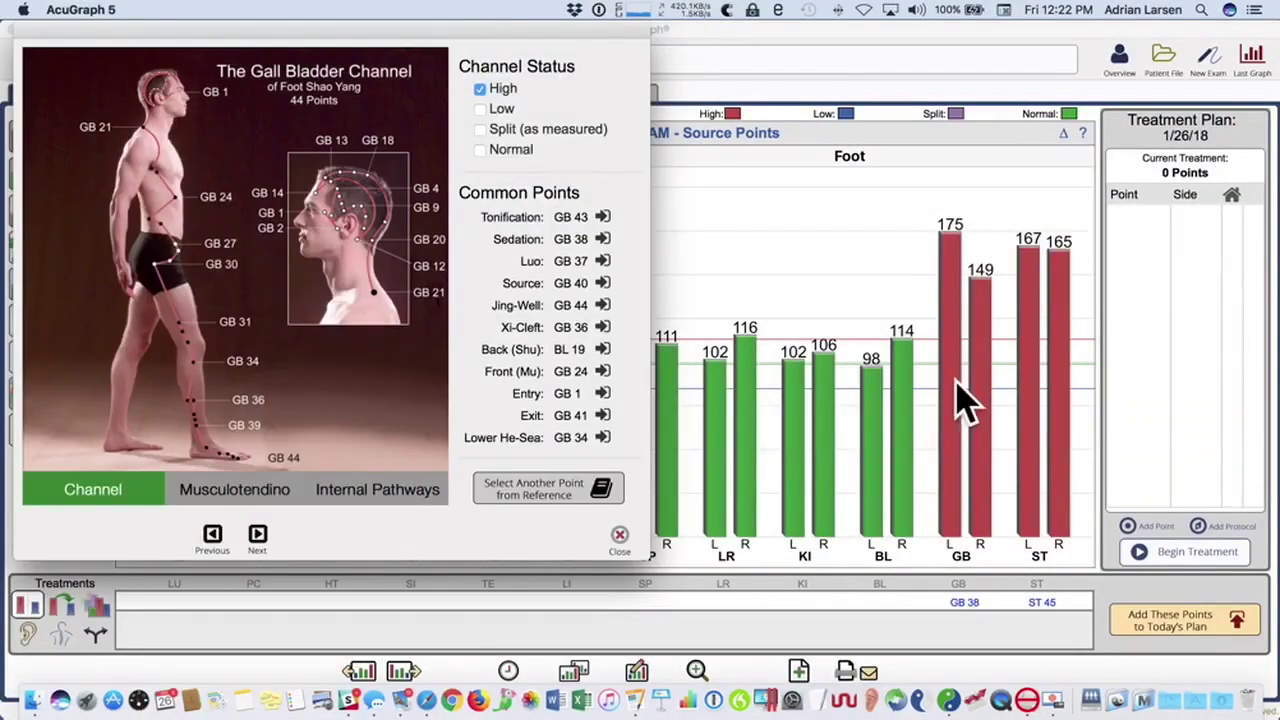
click(602, 239)
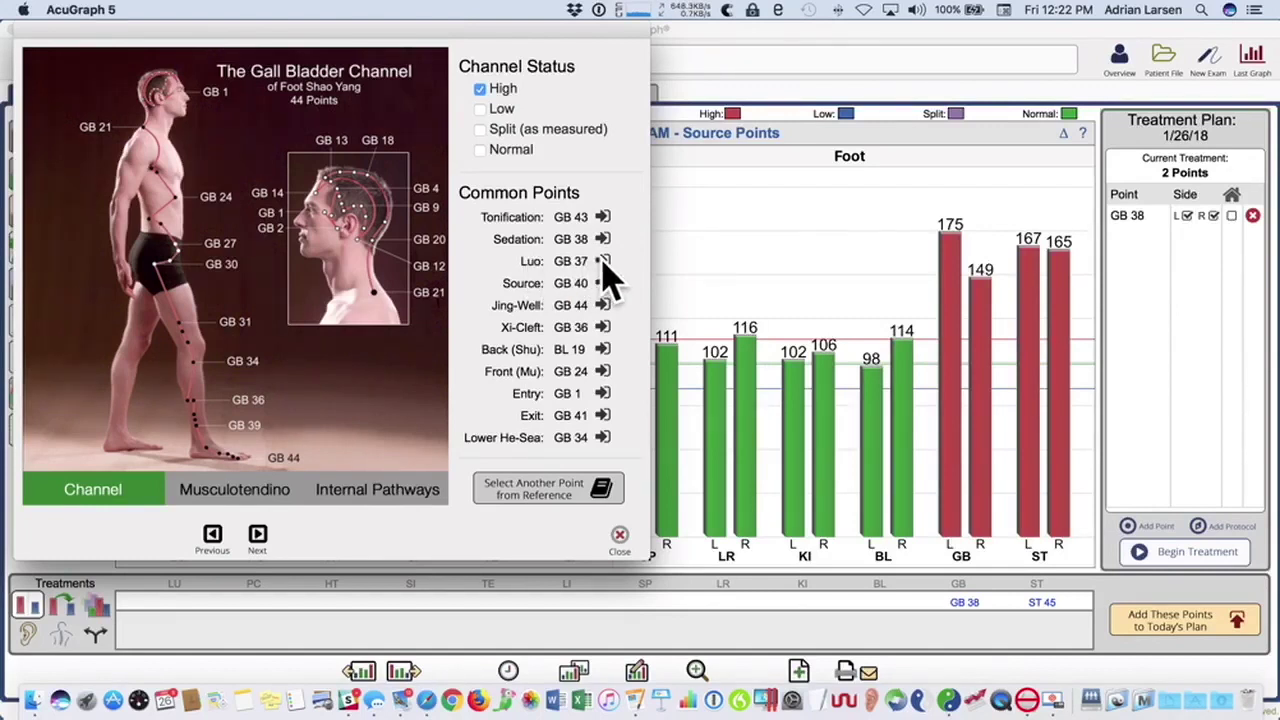
click(604, 262)
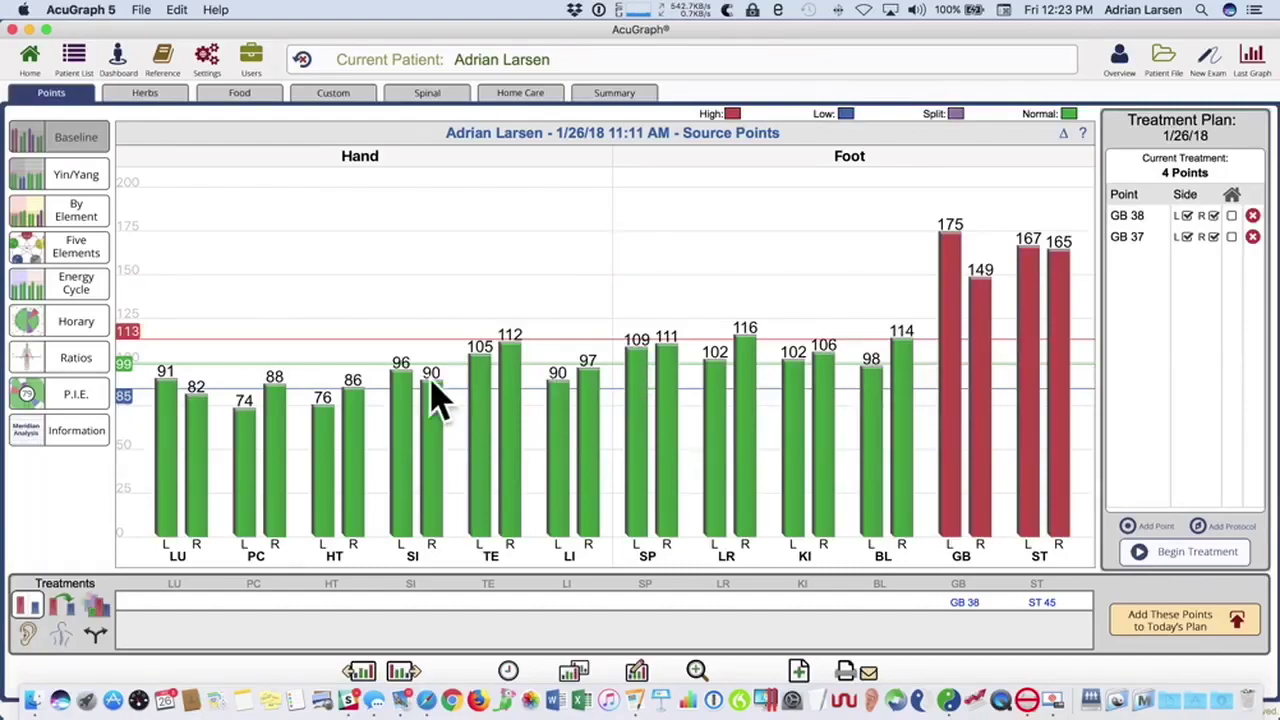
Step: Set the Heart channel's status to Low and add its tonification point HT 9 to the treatment plan
click(360, 432)
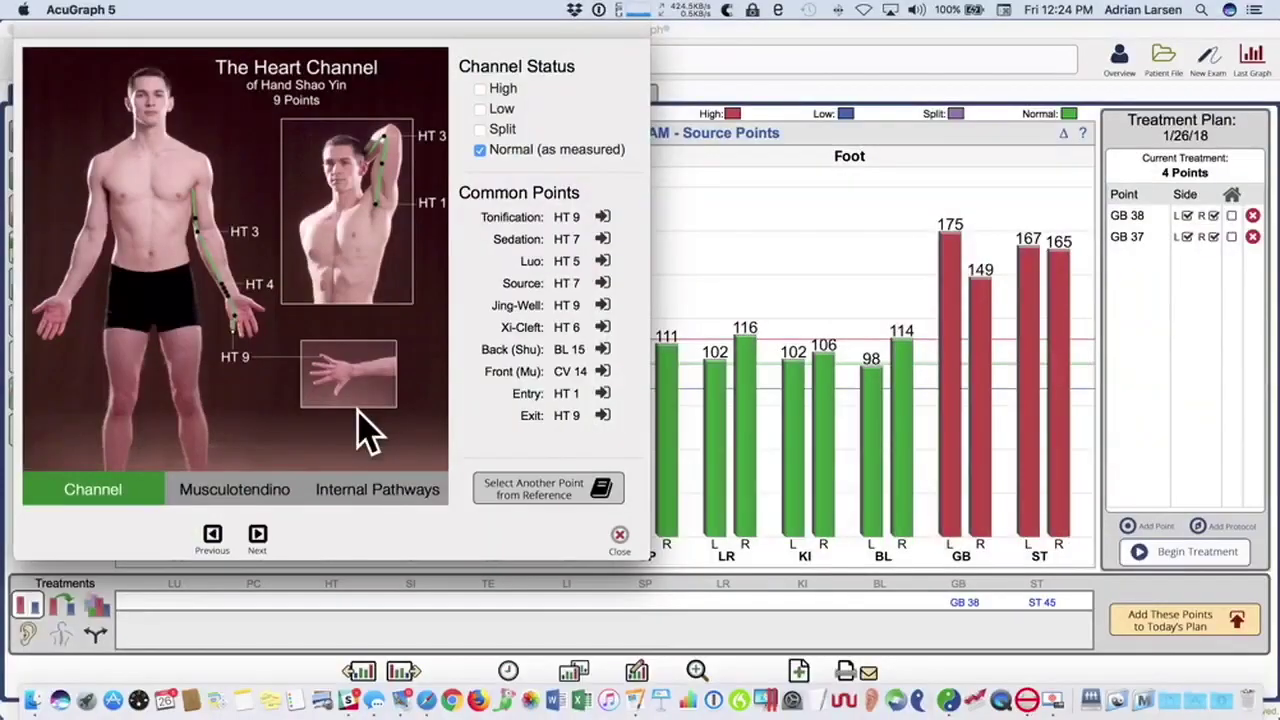
click(484, 112)
click(603, 217)
click(621, 545)
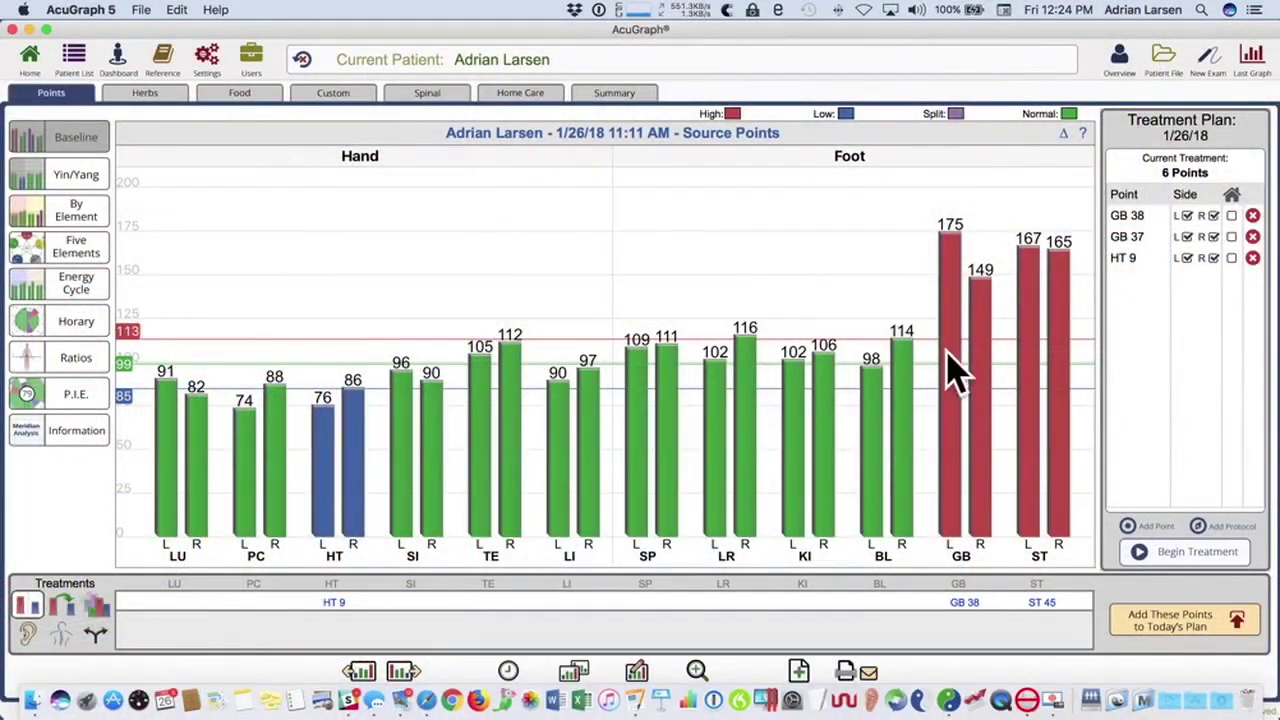
Step: Examine the Gall Bladder channel's musculotendino area and internal pathway diagrams
click(951, 366)
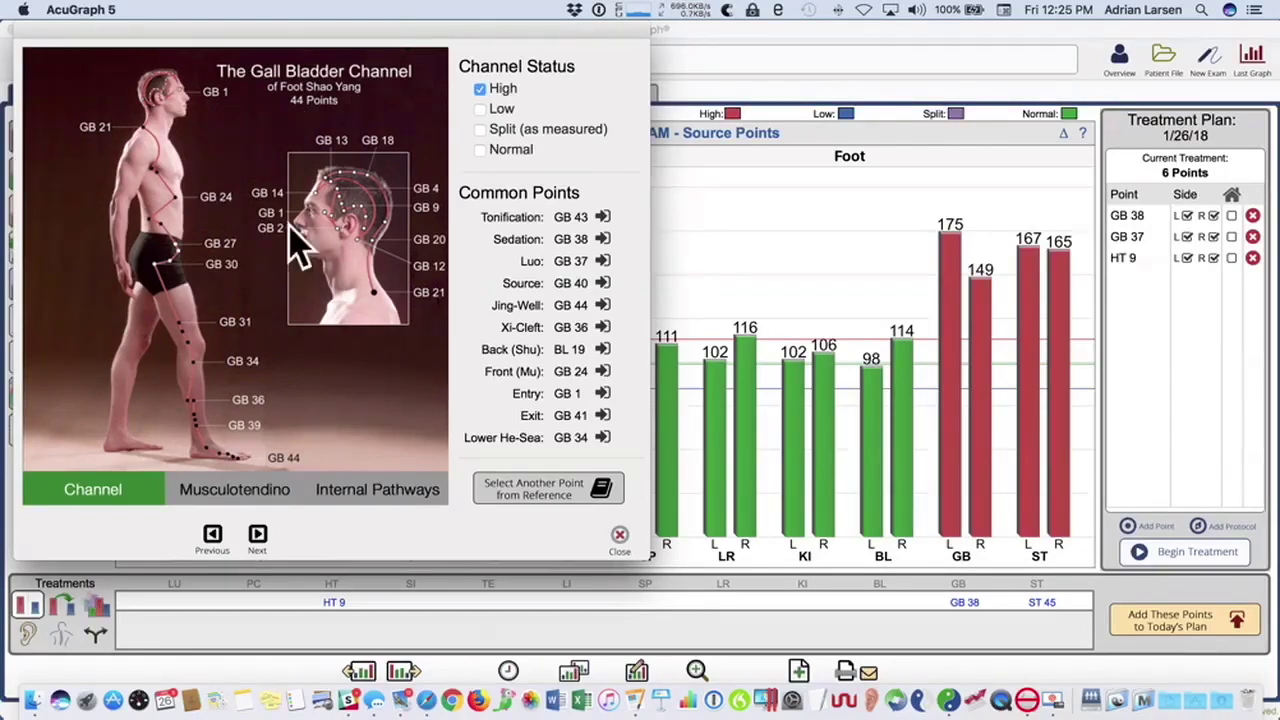
click(246, 492)
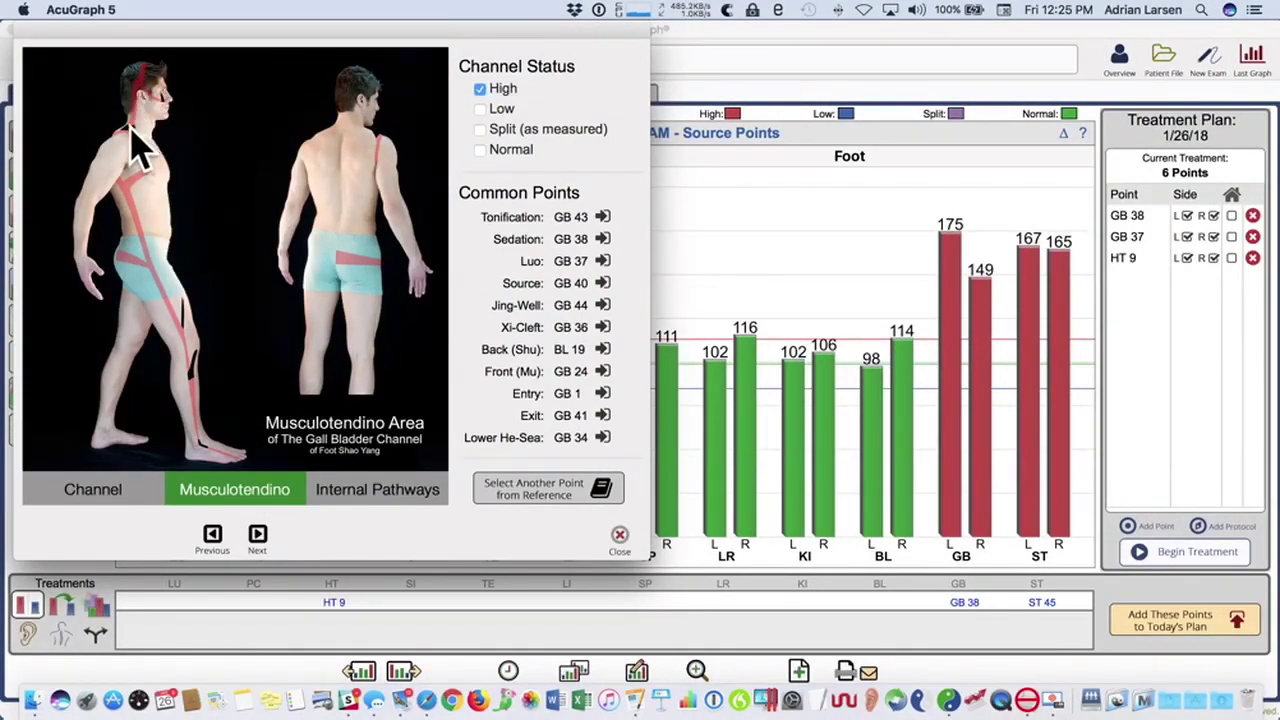
click(388, 510)
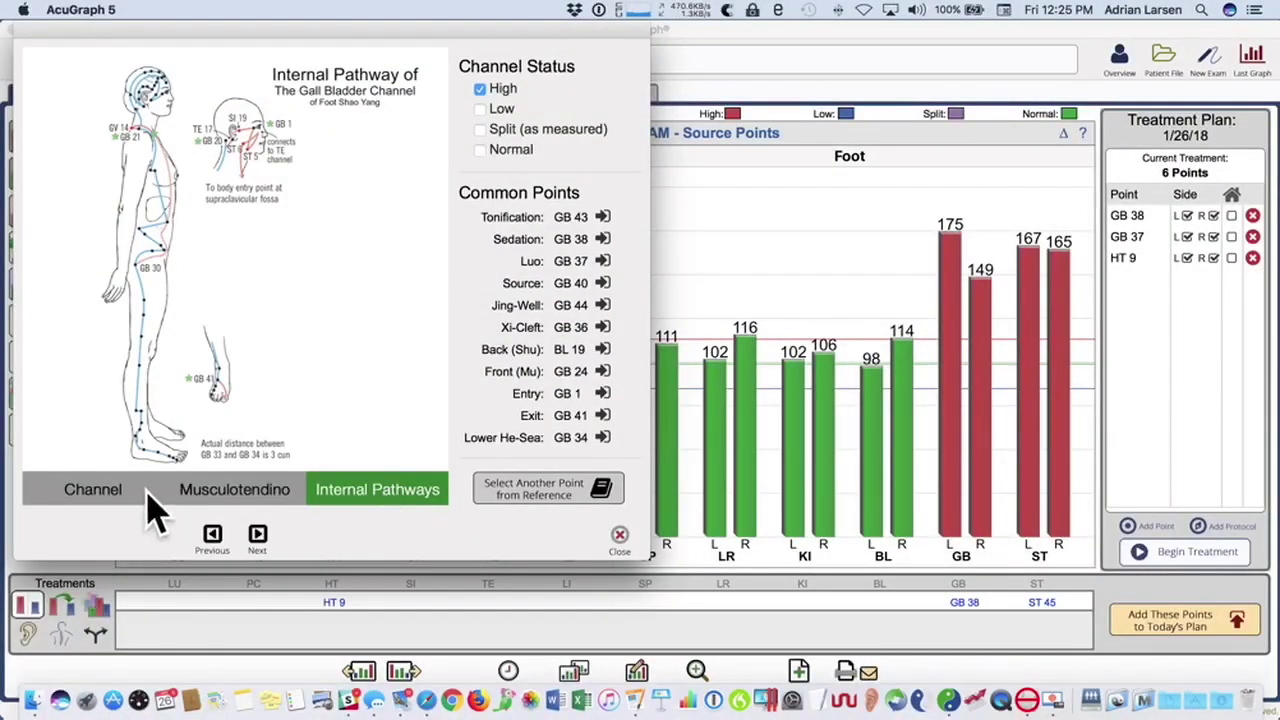
click(228, 505)
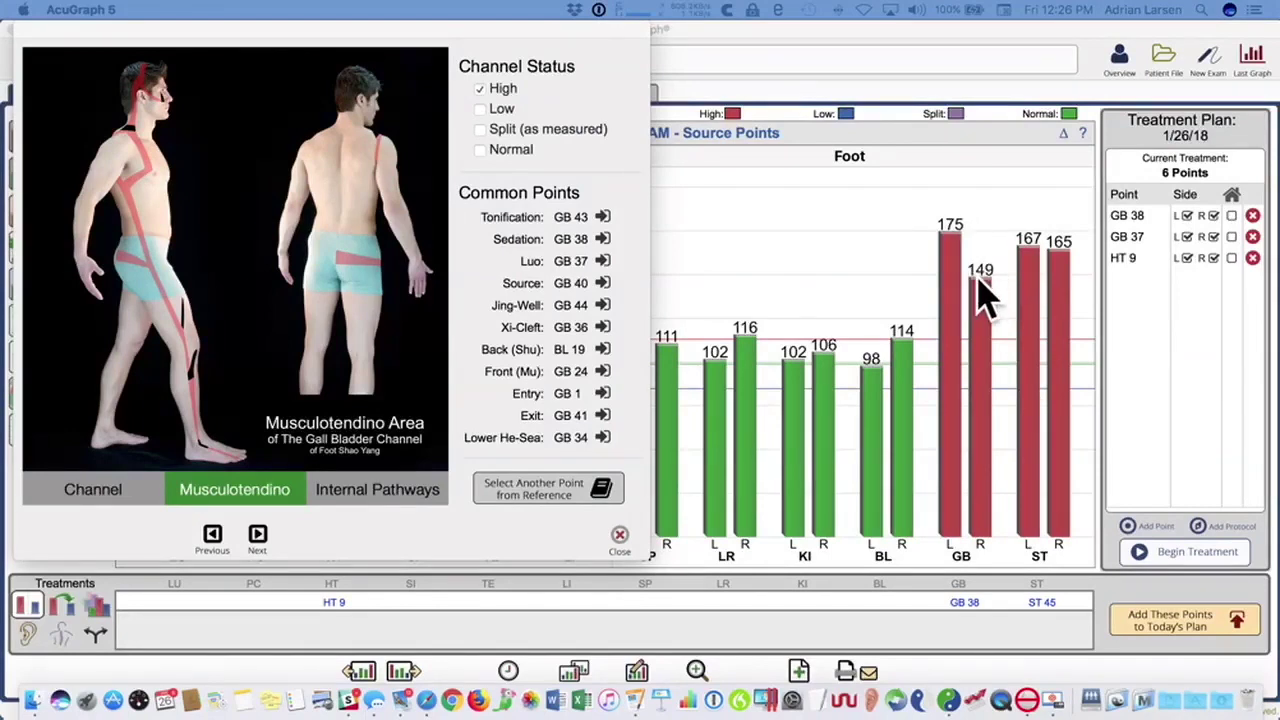
click(347, 508)
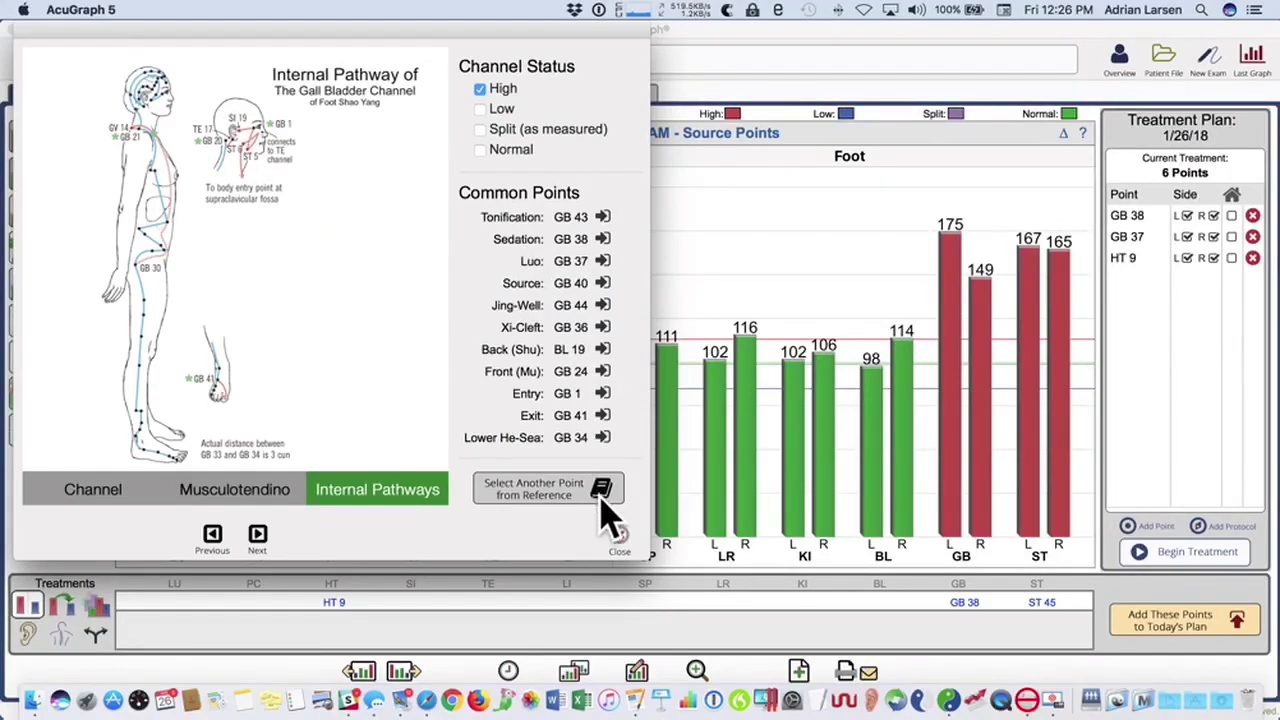
click(620, 537)
Step: Examine the Stomach channel's internal pathway and channel diagrams
click(1034, 486)
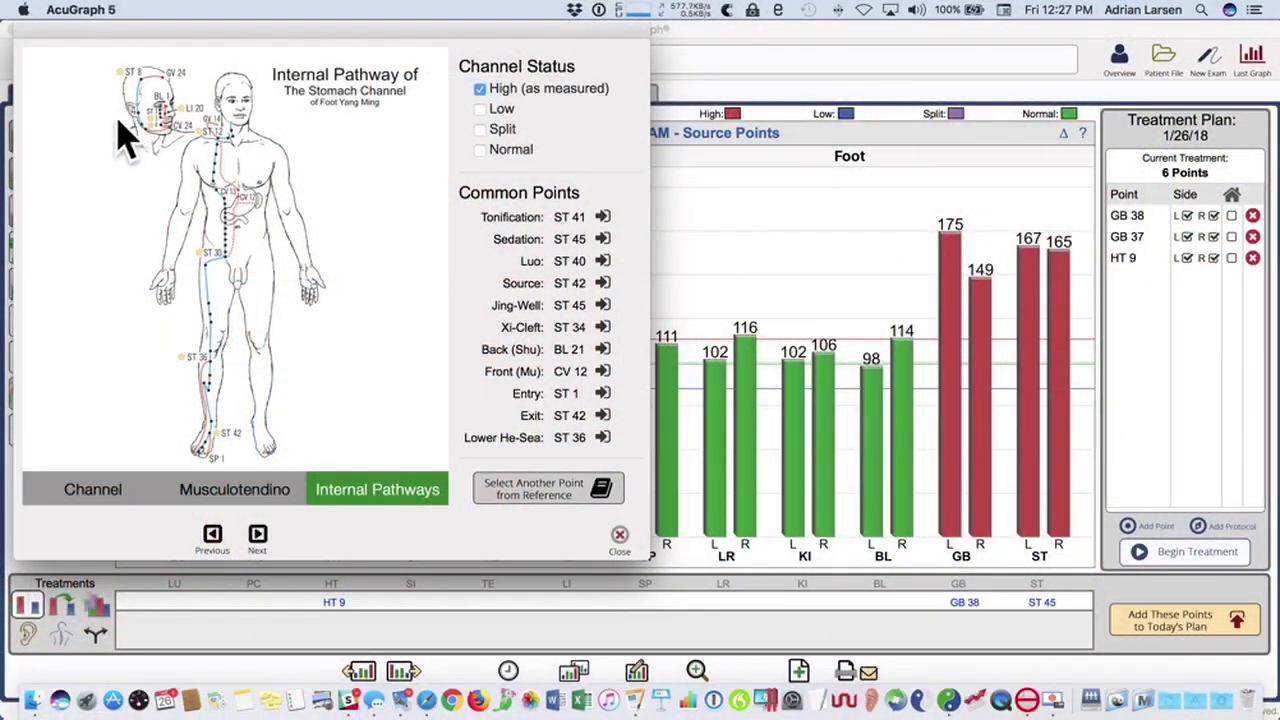
click(112, 500)
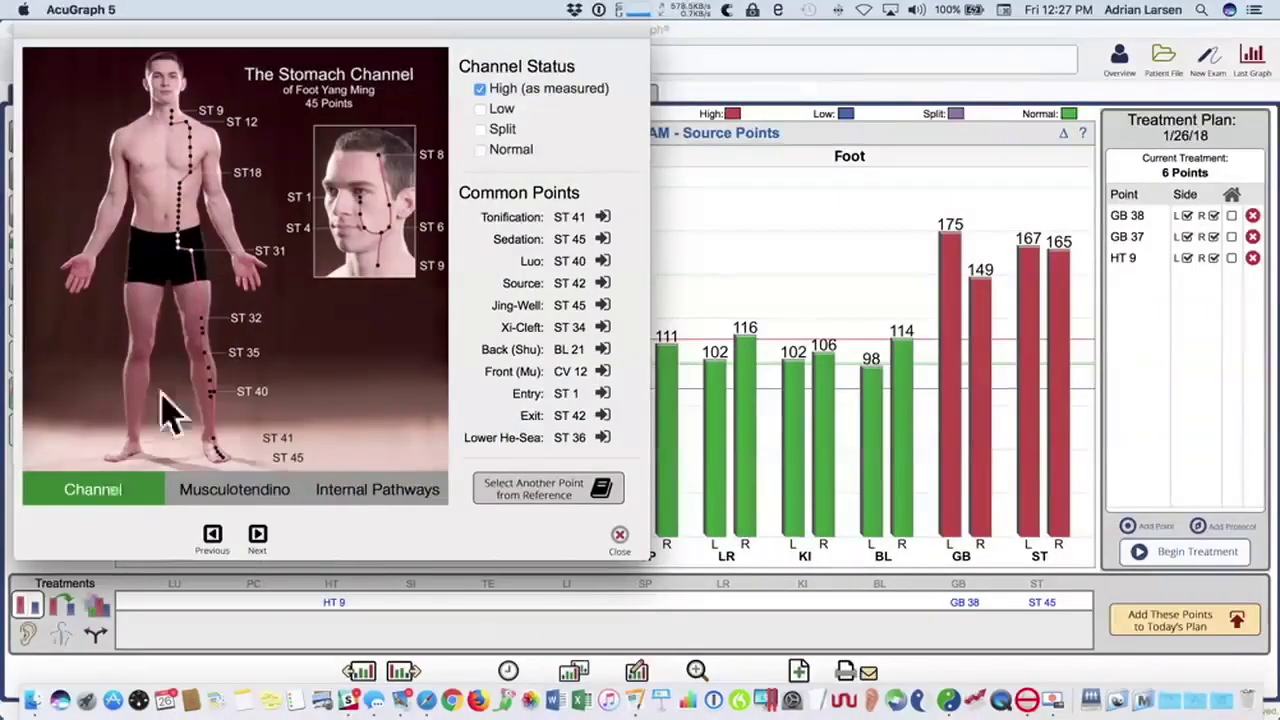
click(621, 540)
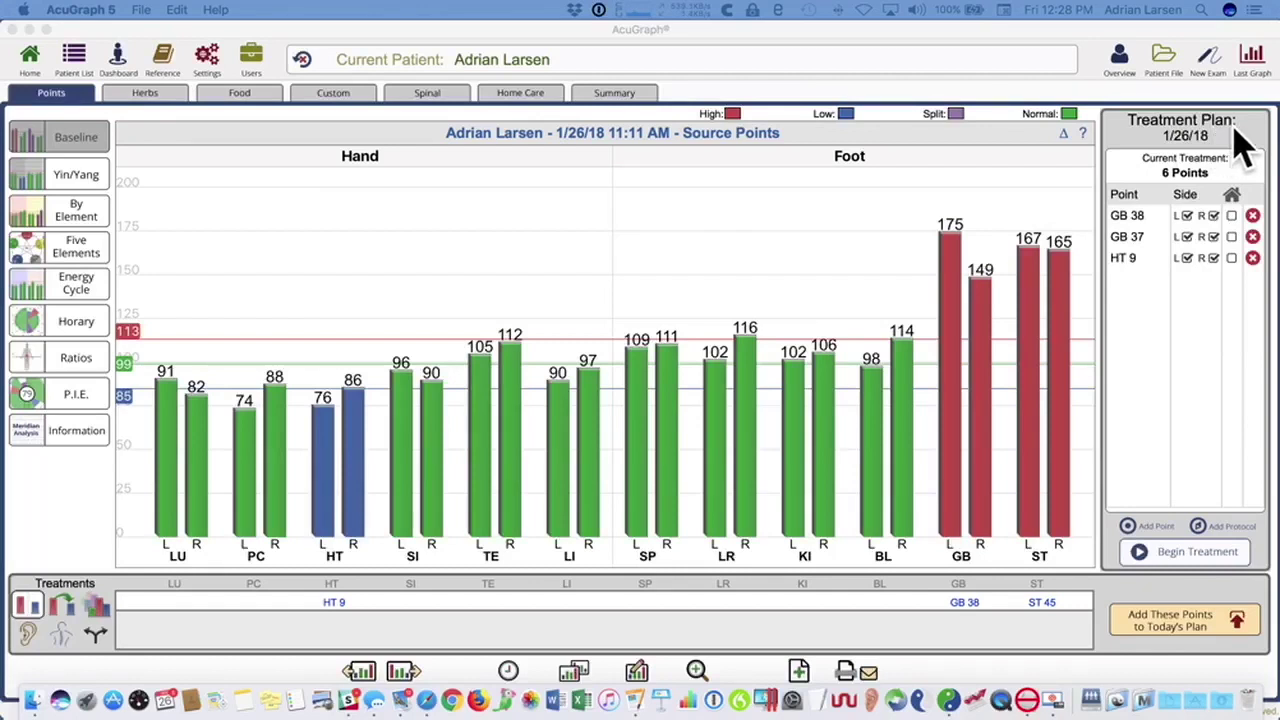
Step: Open the January 26, 2018 Source Points graph from the records in the patient file
click(1163, 60)
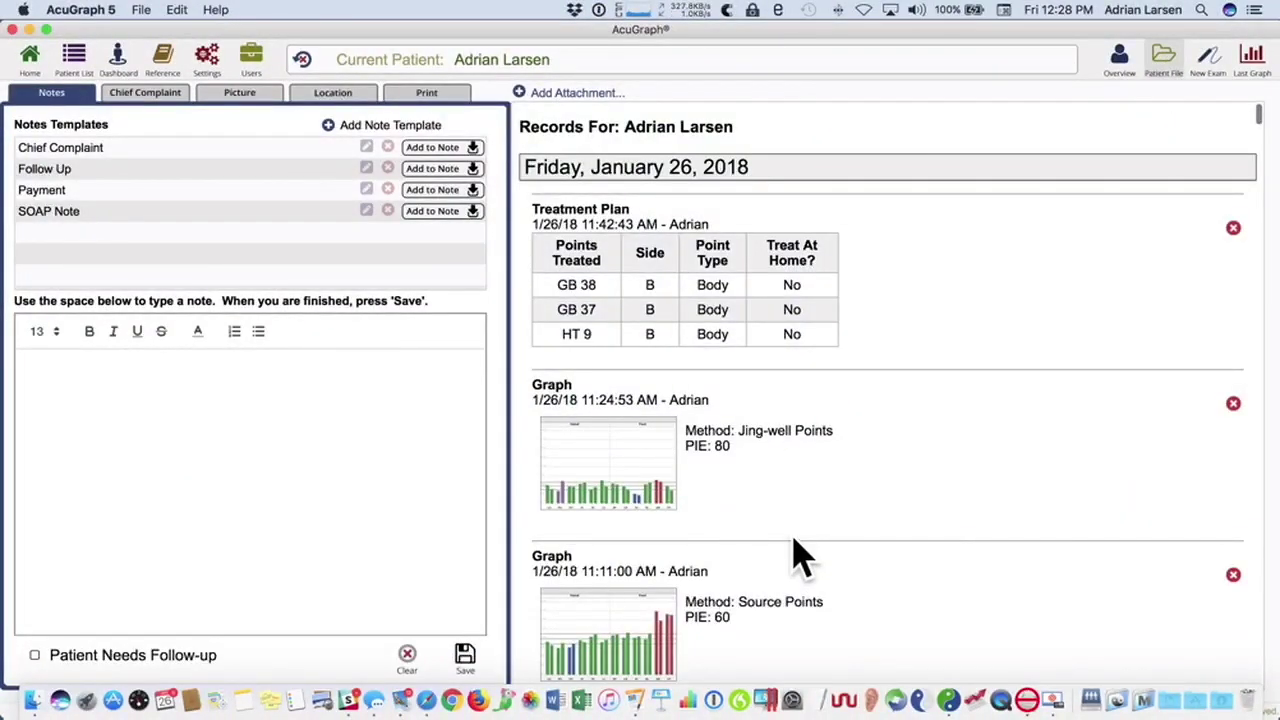
scroll(757, 485, down, 3)
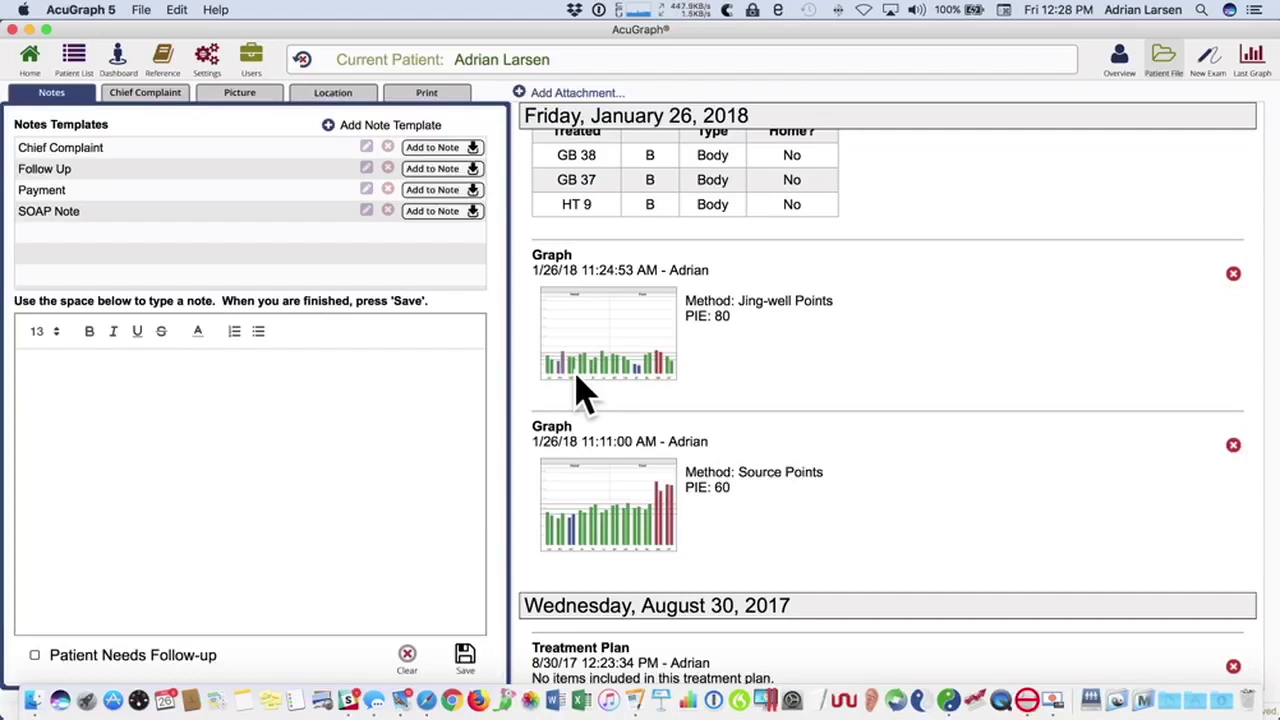
click(645, 515)
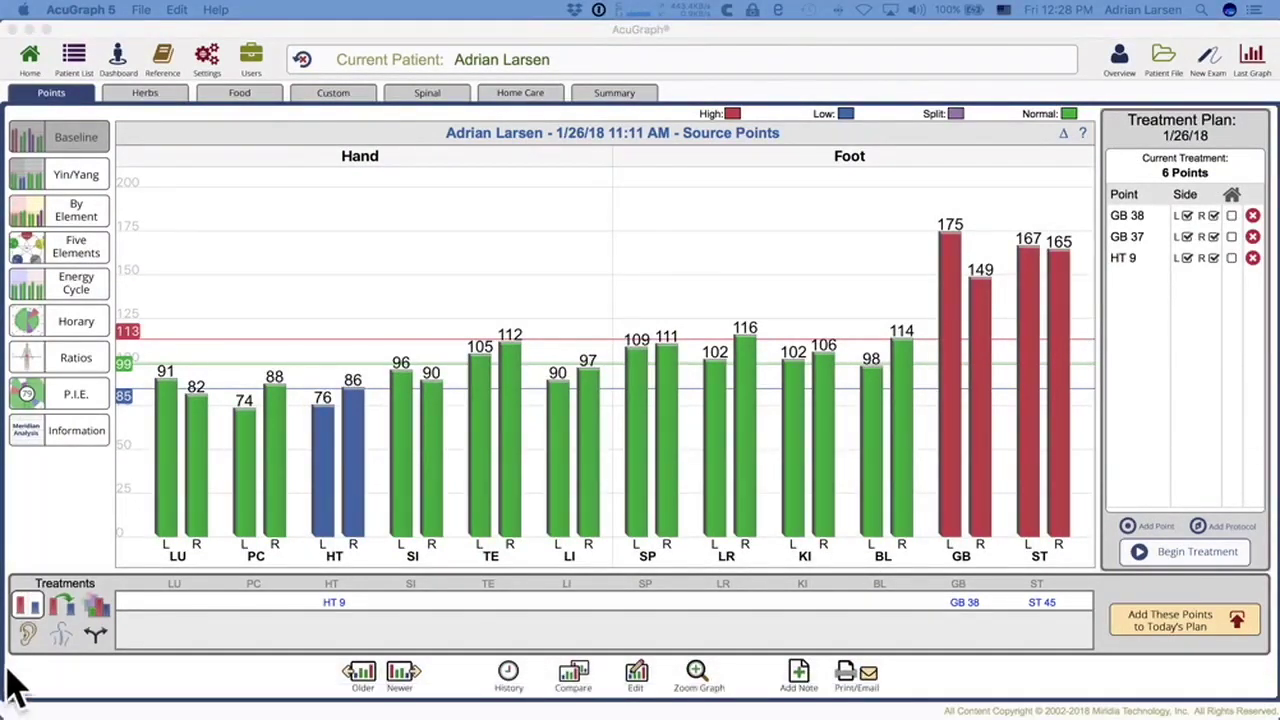
Step: Compare the January 26, 2018 Jing-well exam with the Source exam from the same day
click(574, 680)
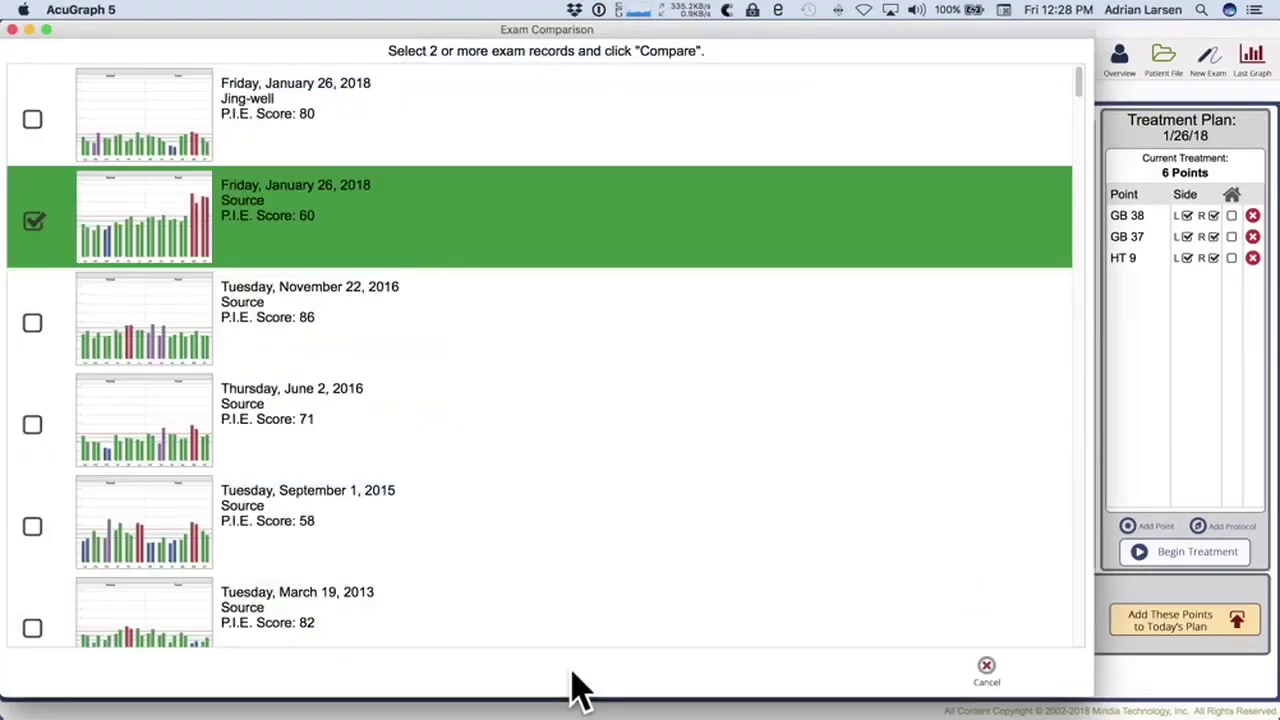
click(225, 125)
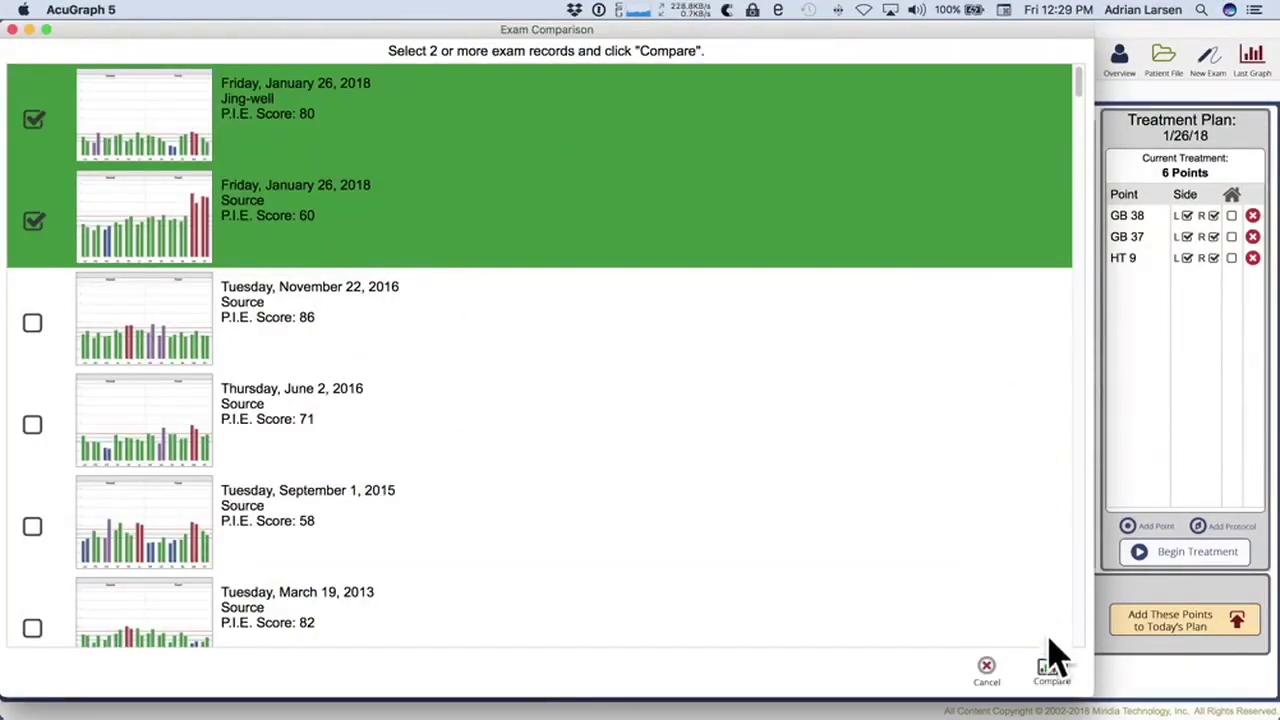
click(1051, 668)
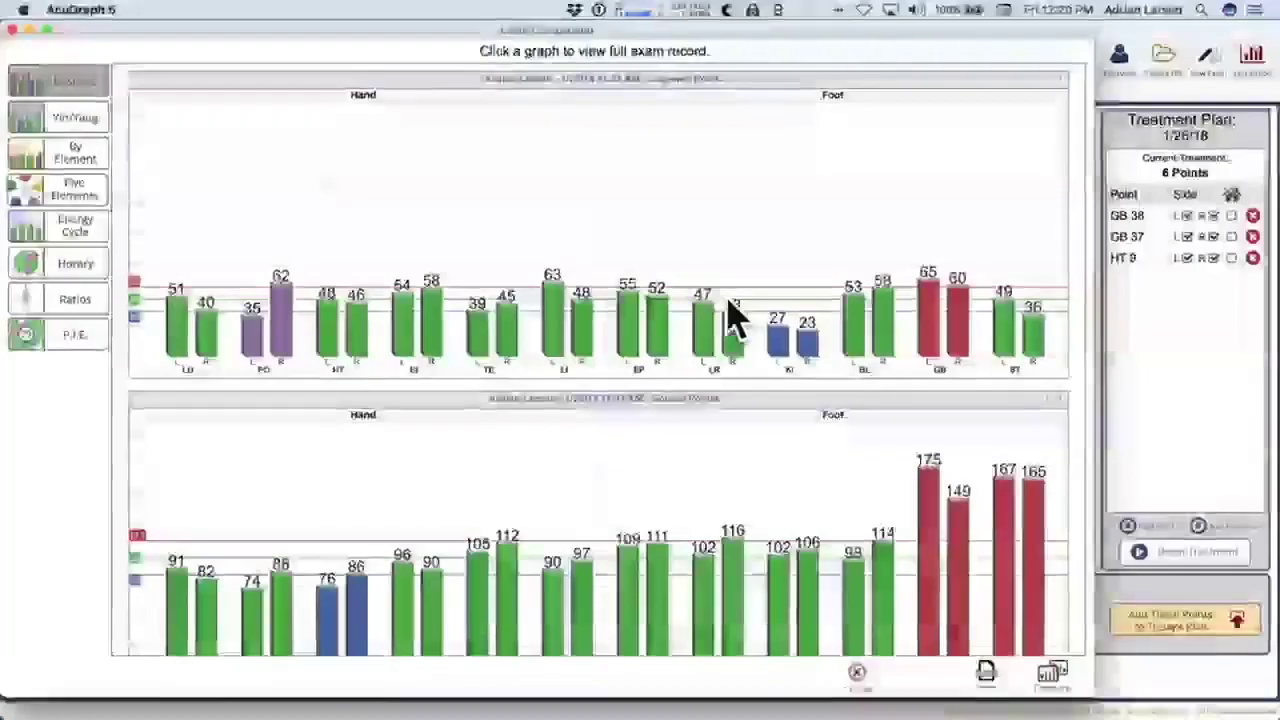
scroll(730, 318, down, 3)
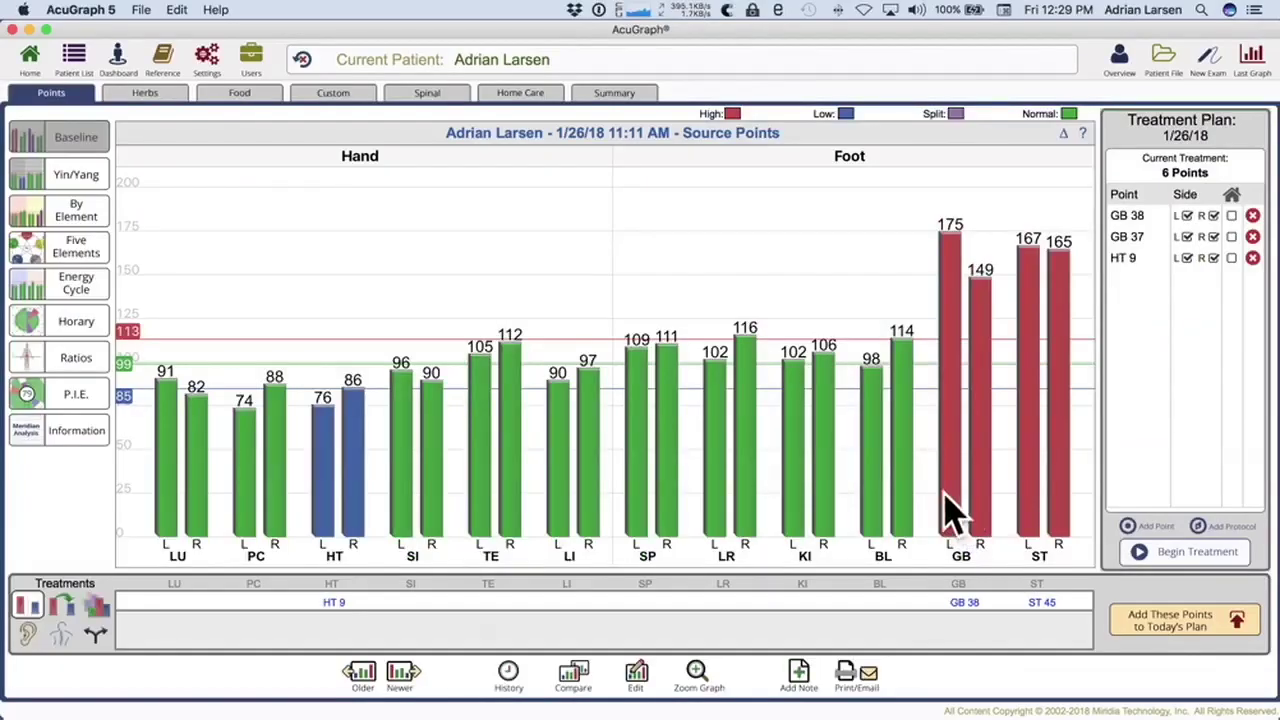
Step: Repeat the comparison of the January 26, 2018 Jing-well and Source exams, and close the comparison
click(585, 678)
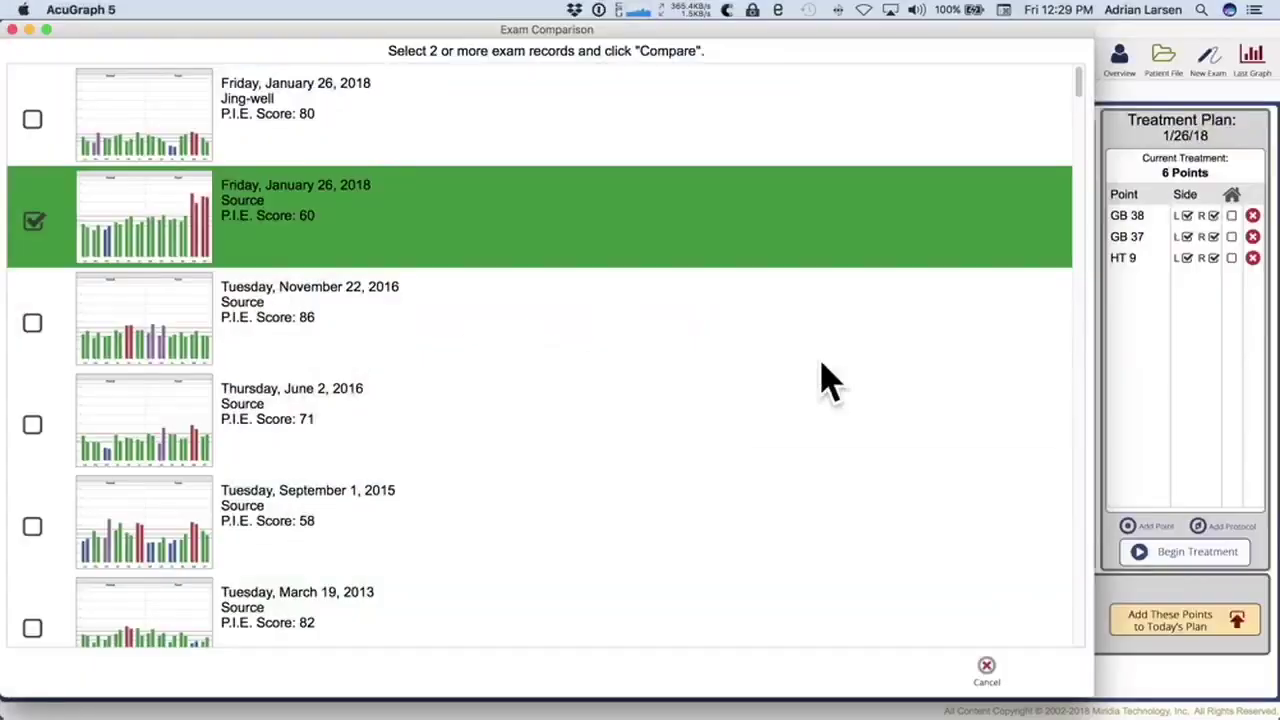
click(365, 130)
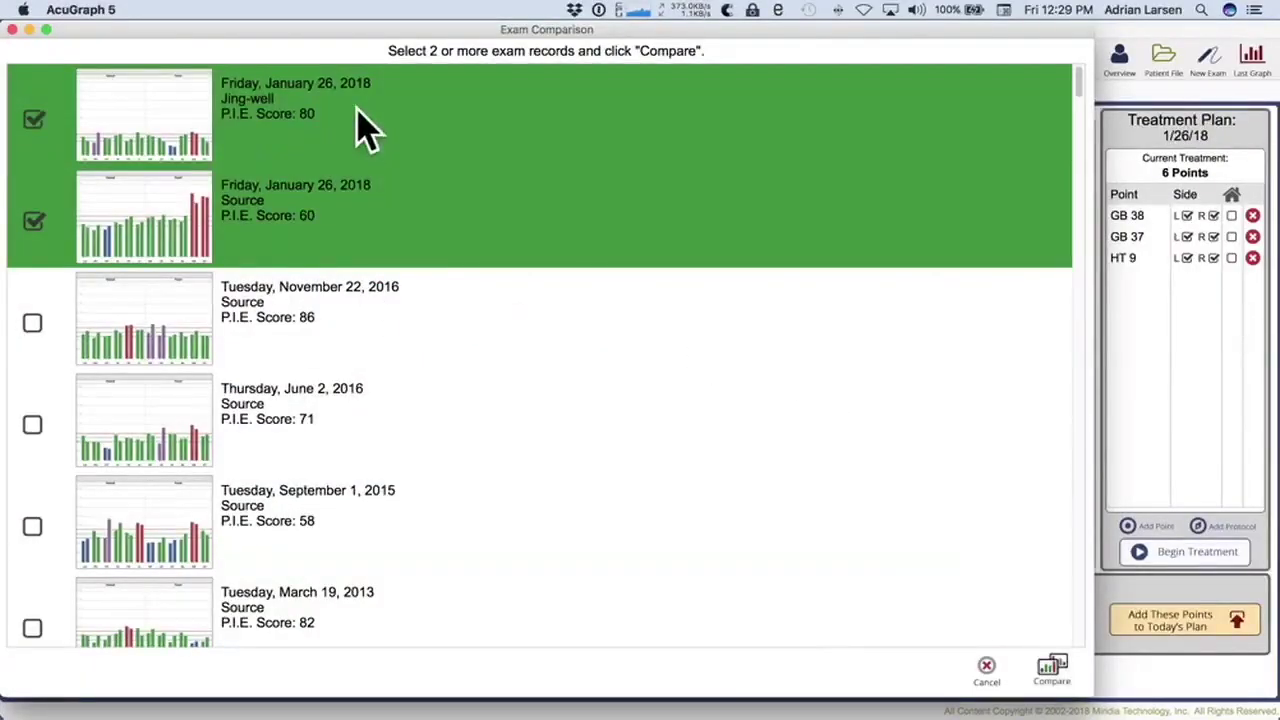
click(1055, 670)
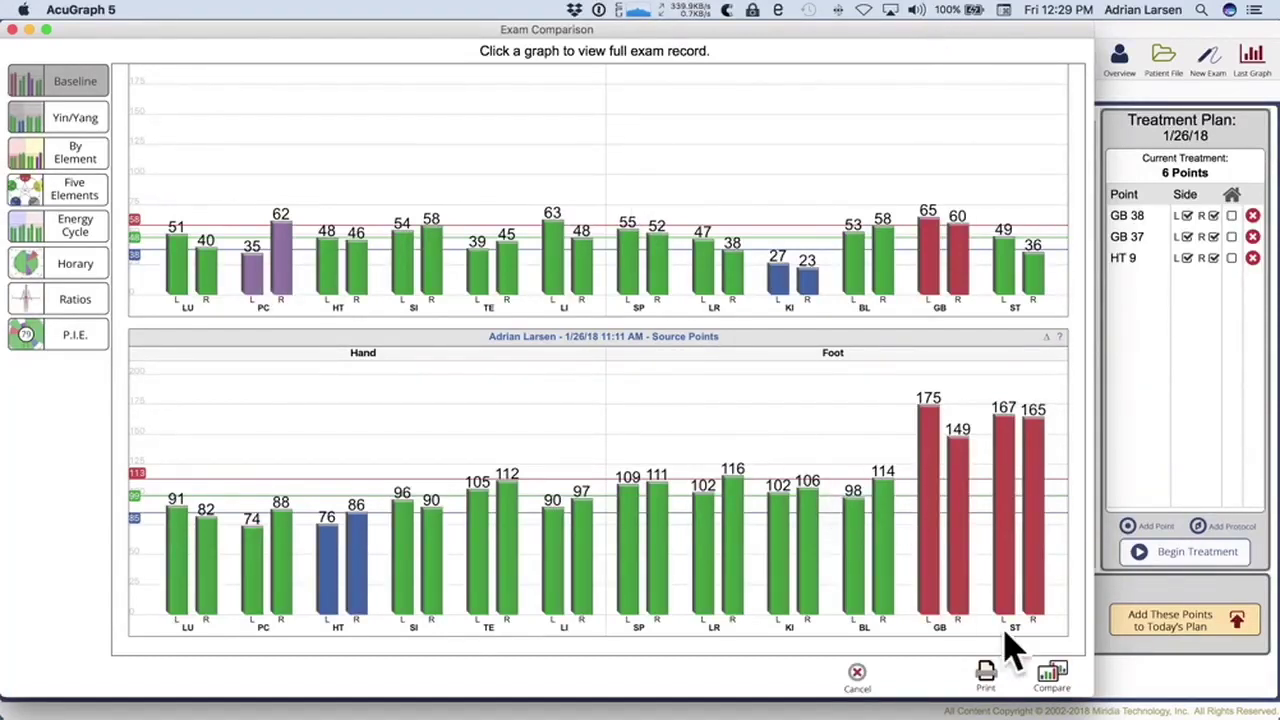
click(12, 29)
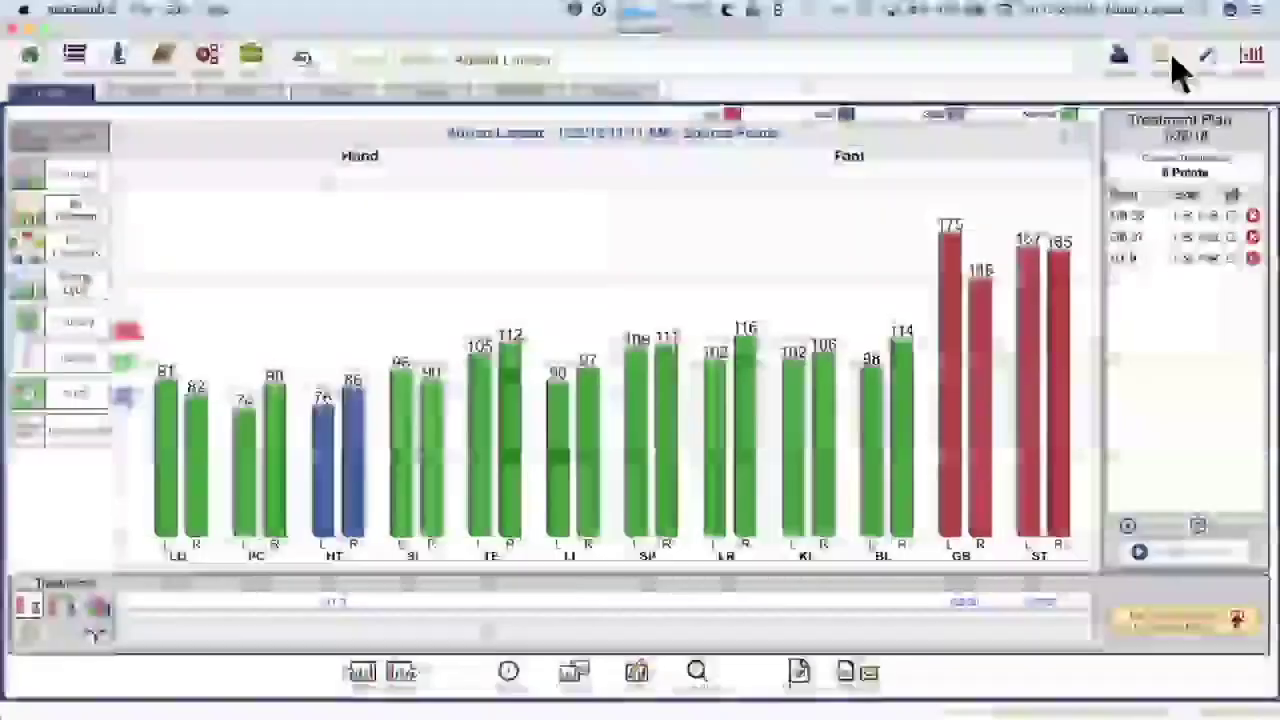
Step: Start a note in the patient file from the SOAP Note template, ready for text in its Subjective section
click(1168, 57)
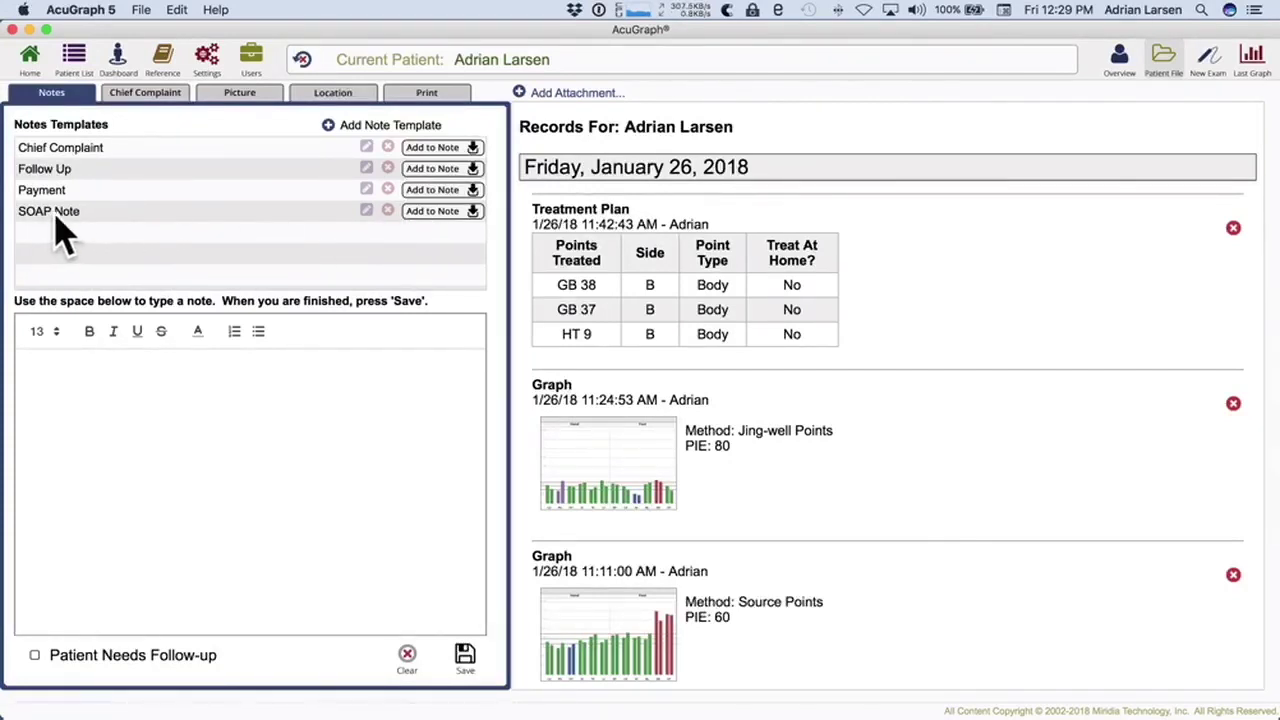
click(455, 212)
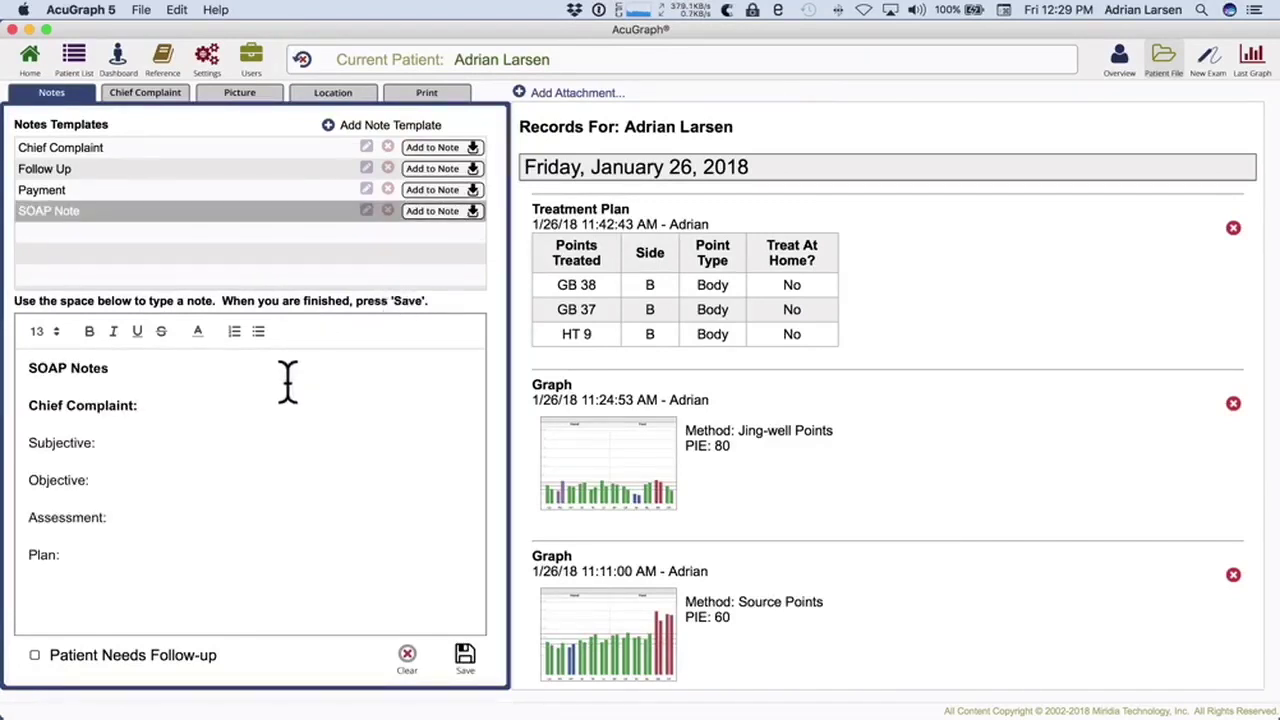
click(178, 405)
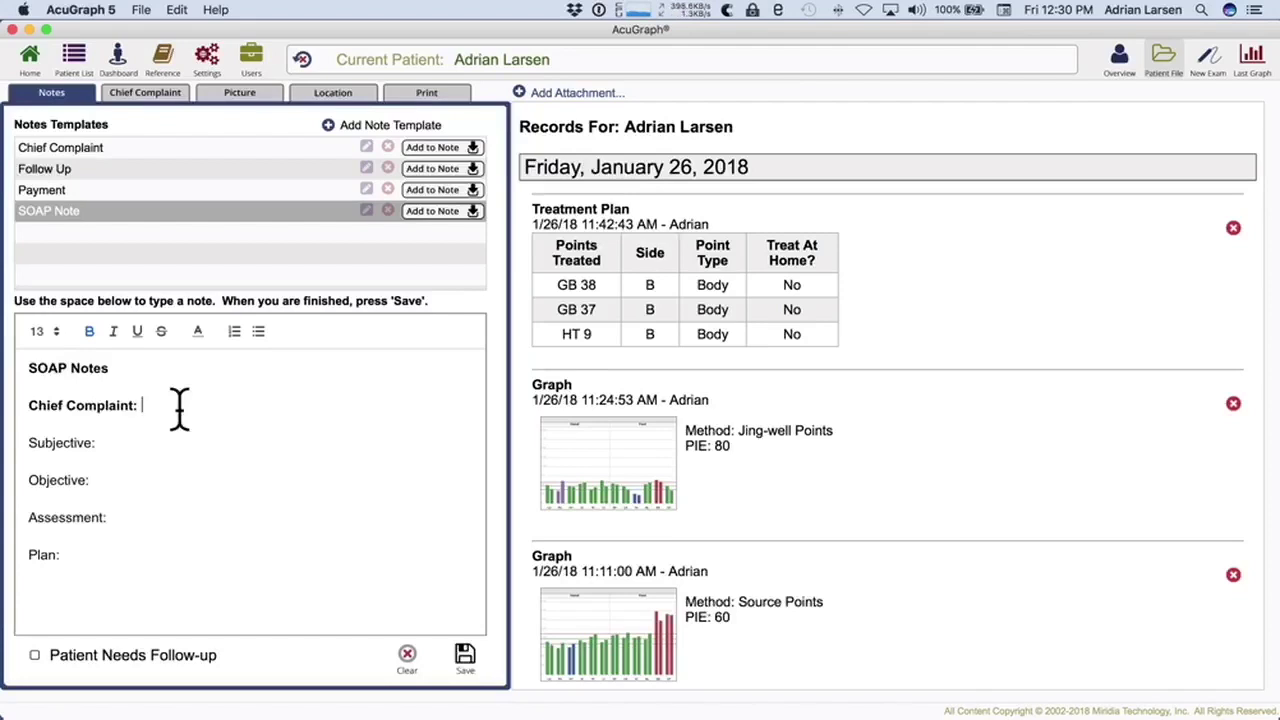
click(143, 443)
Step: Discard the unsaved SOAP note and open the patient's Chief Complaint form
click(146, 98)
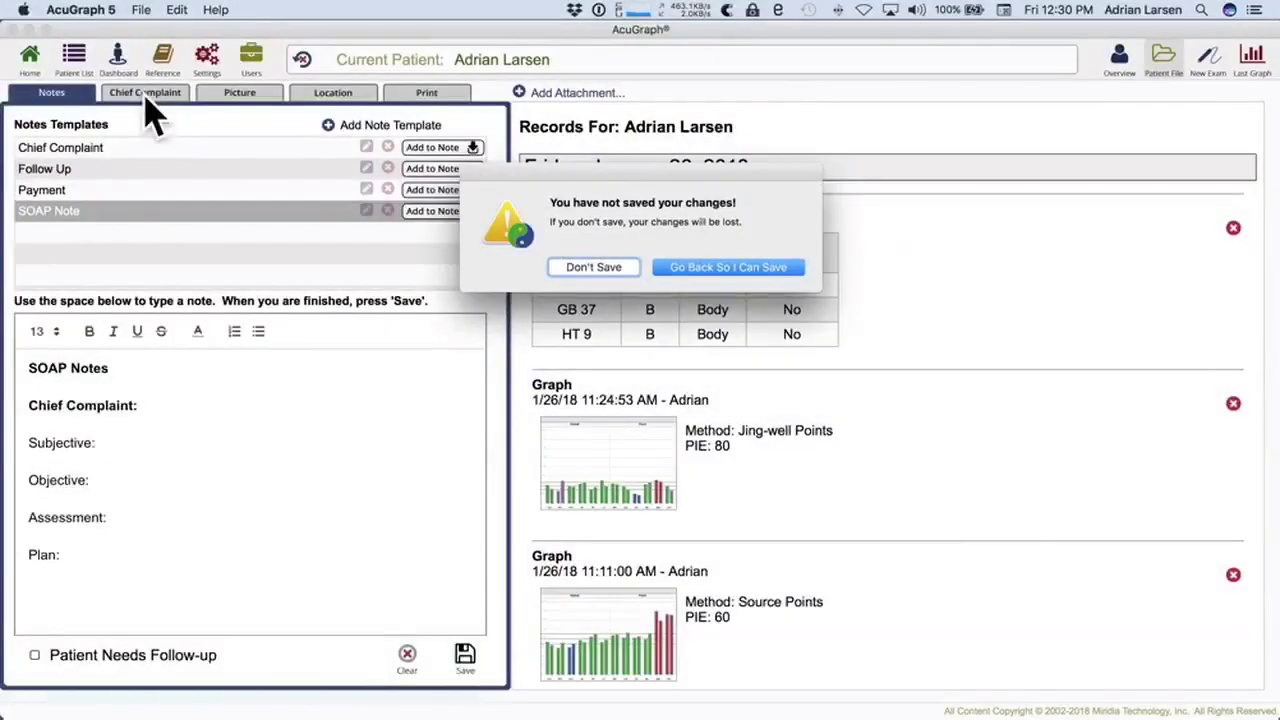
click(612, 268)
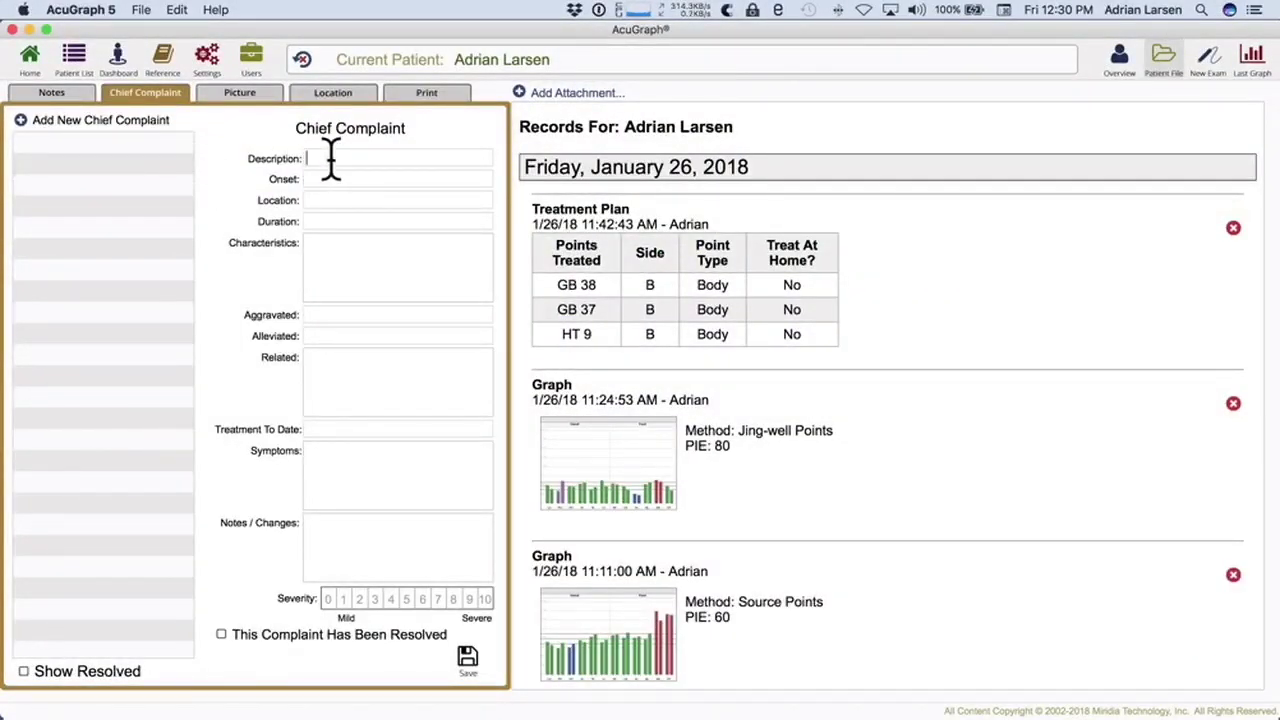
Step: Describe the chief complaint as "Right shoulder pain" and enter "Two weeks" as its onset
text(Right shoulder)
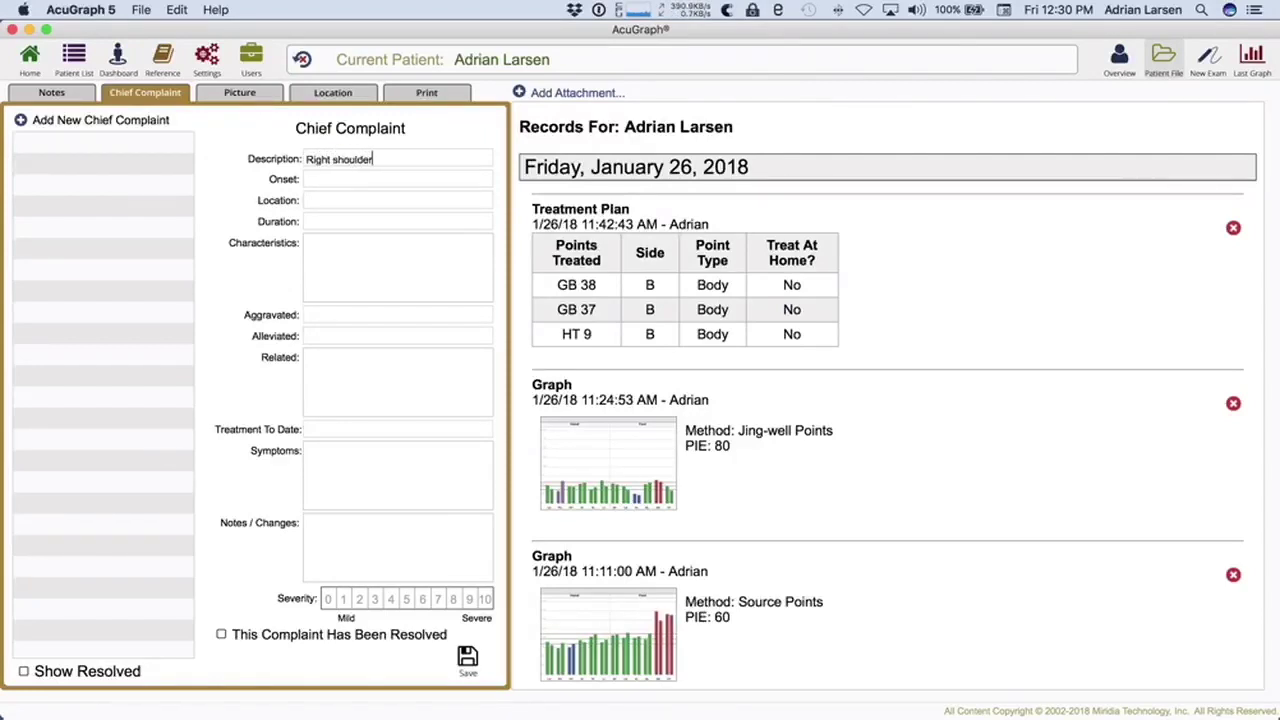
text( pain)
click(398, 179)
text(Two weeks)
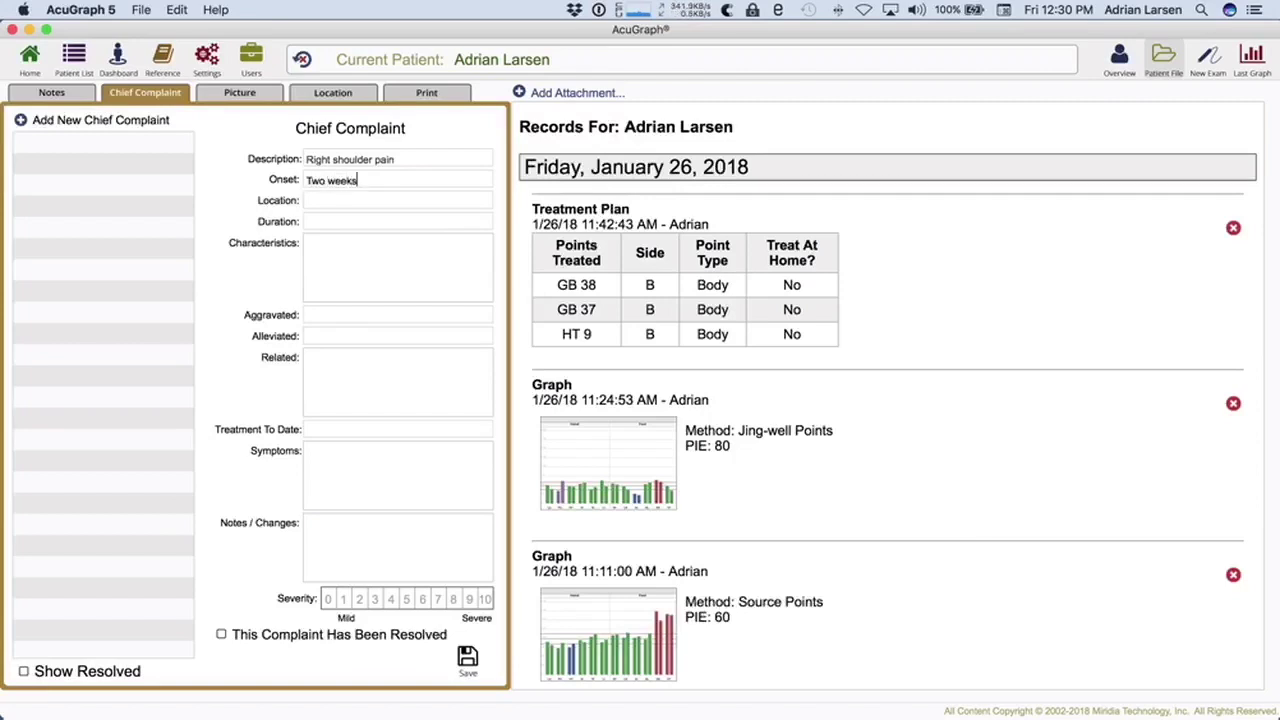
Step: Enter the complaint's location as "R base of c-spine to shoulder joint" and its duration as "Lasts for an hour or two at a time"
click(398, 200)
text(R base of c-spine to shoul)
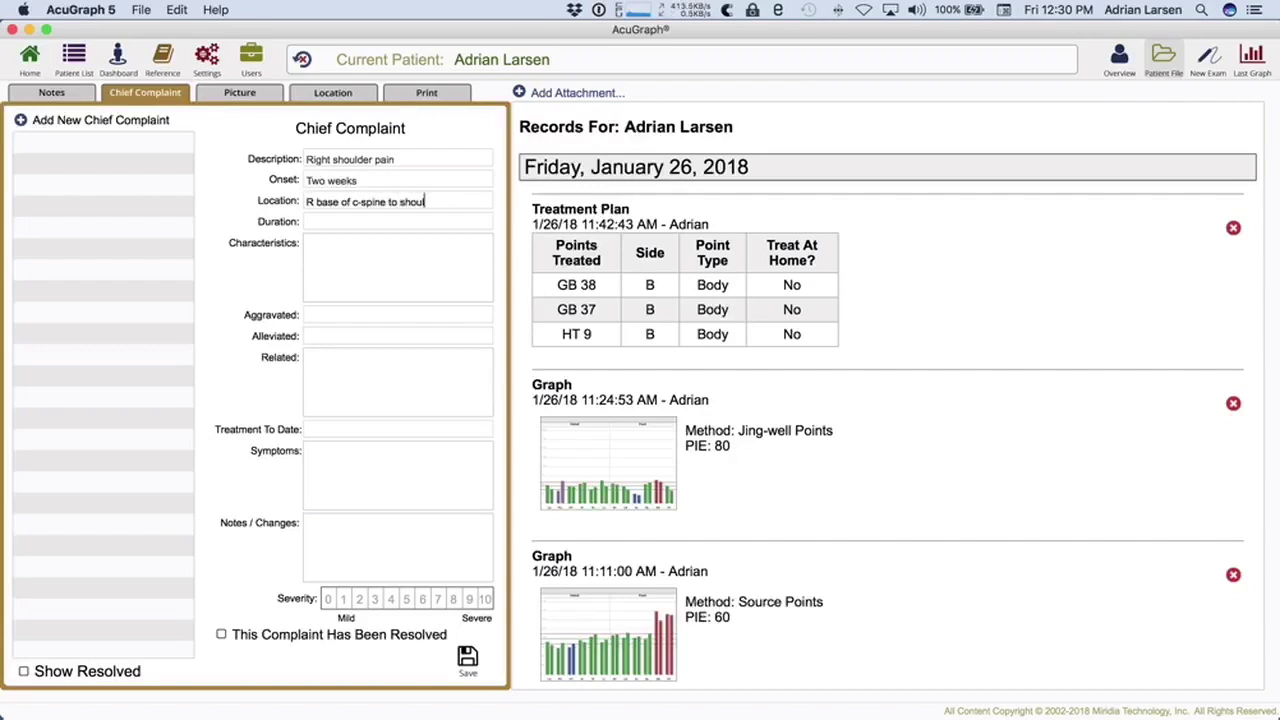
text(der joint)
key(Tab)
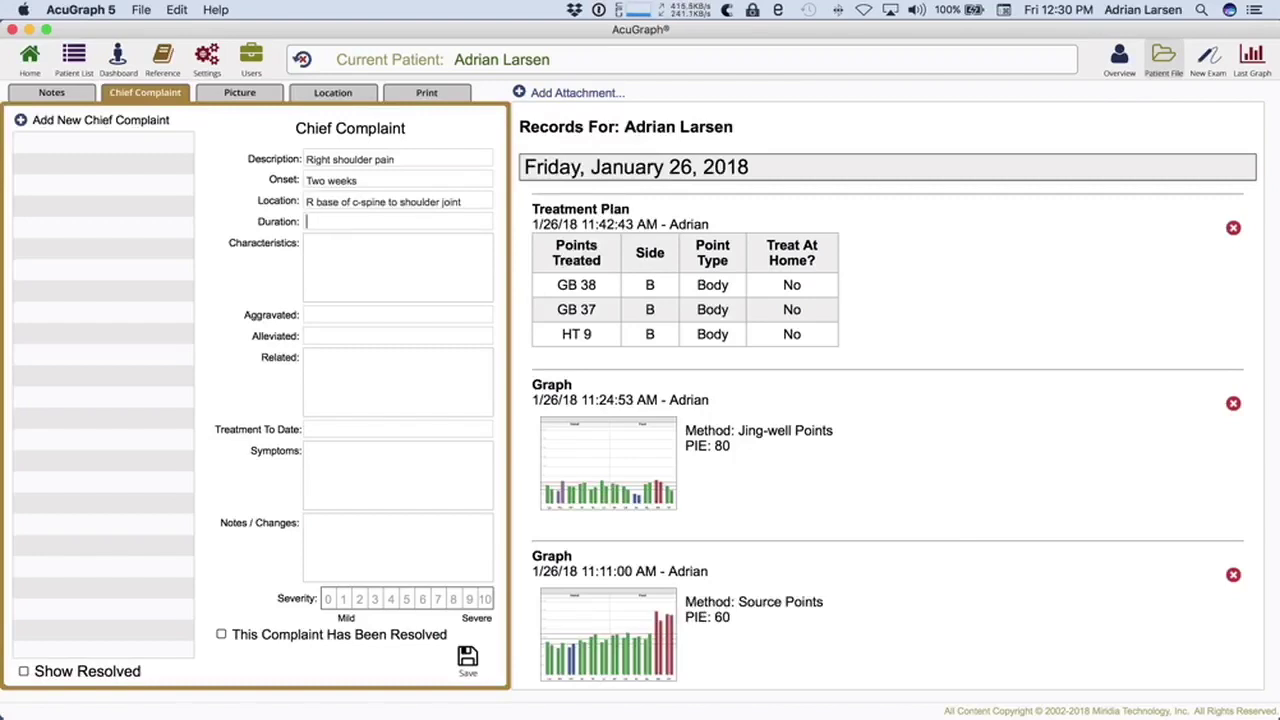
text(Lasts for an )
text(hour or two)
text(time)
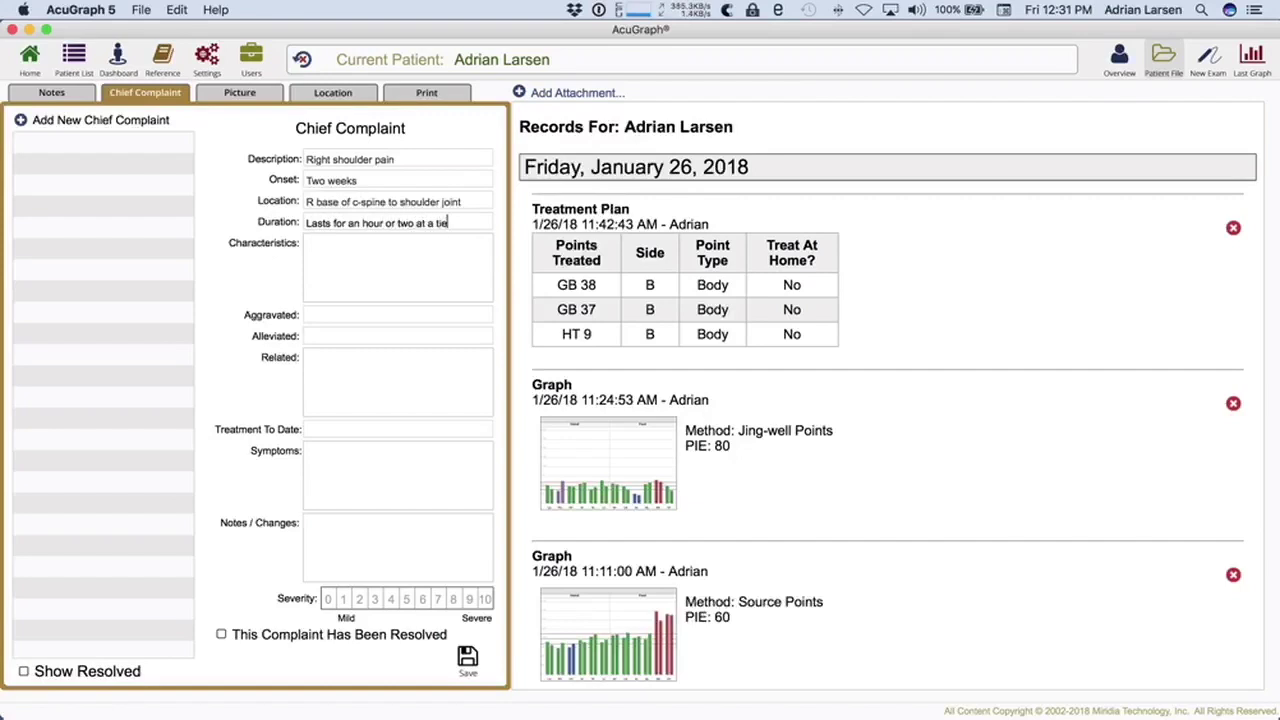
Step: Enter the complaint's characteristics as "Achy, dull", rate its severity 4, and save the complaint
key(Tab)
text(Acu)
key(BackSpace)
text(hing)
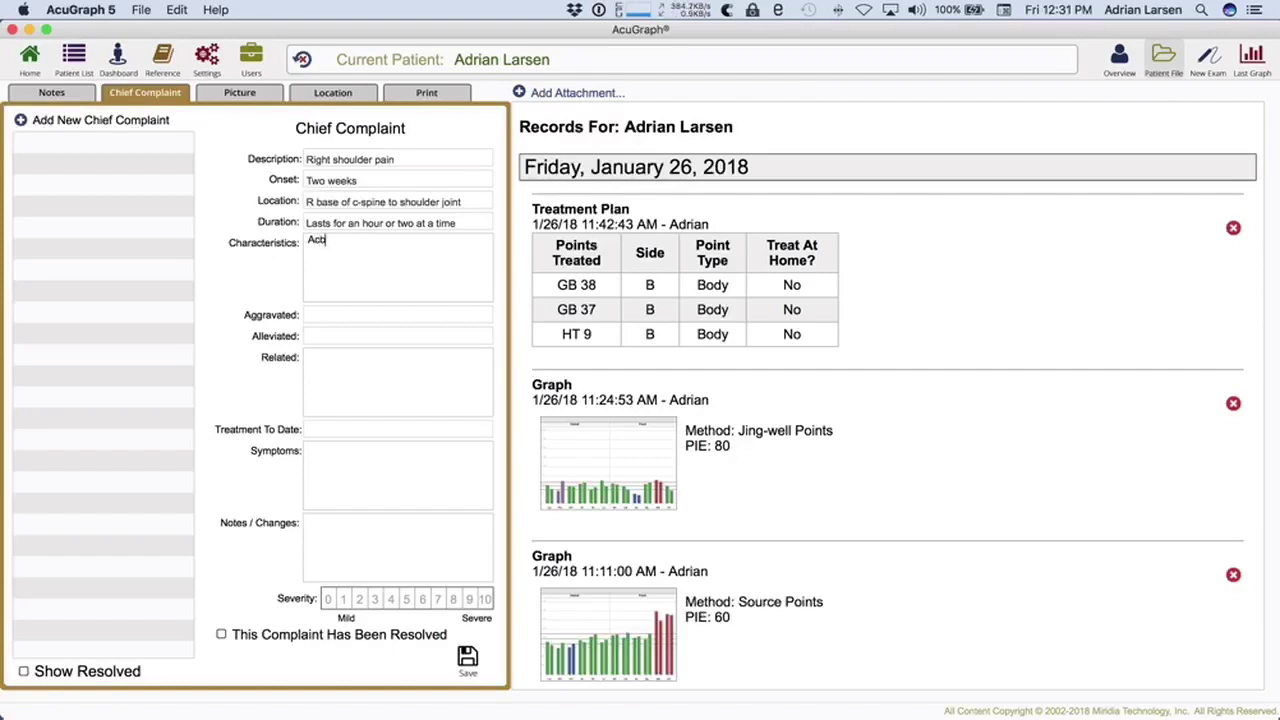
key(BackSpace)
key(BackSpace)
key(BackSpace)
key(BackSpace)
text(hy, dull)
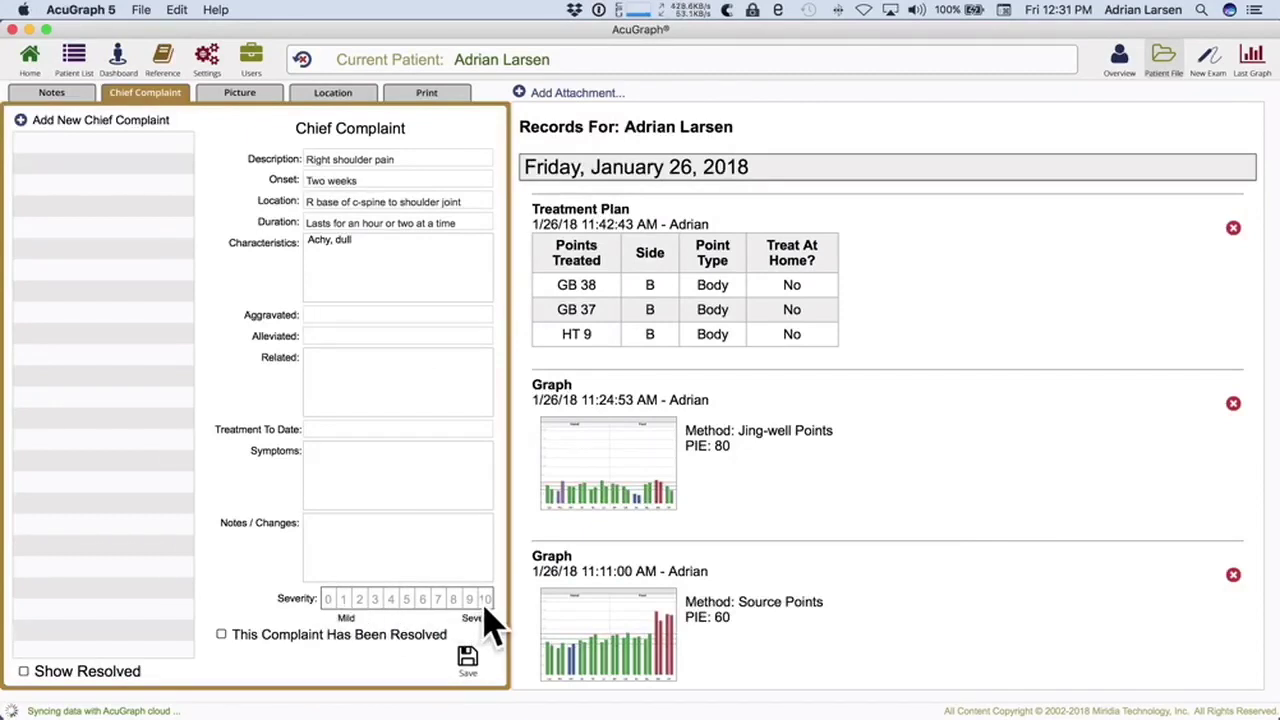
click(390, 599)
click(468, 660)
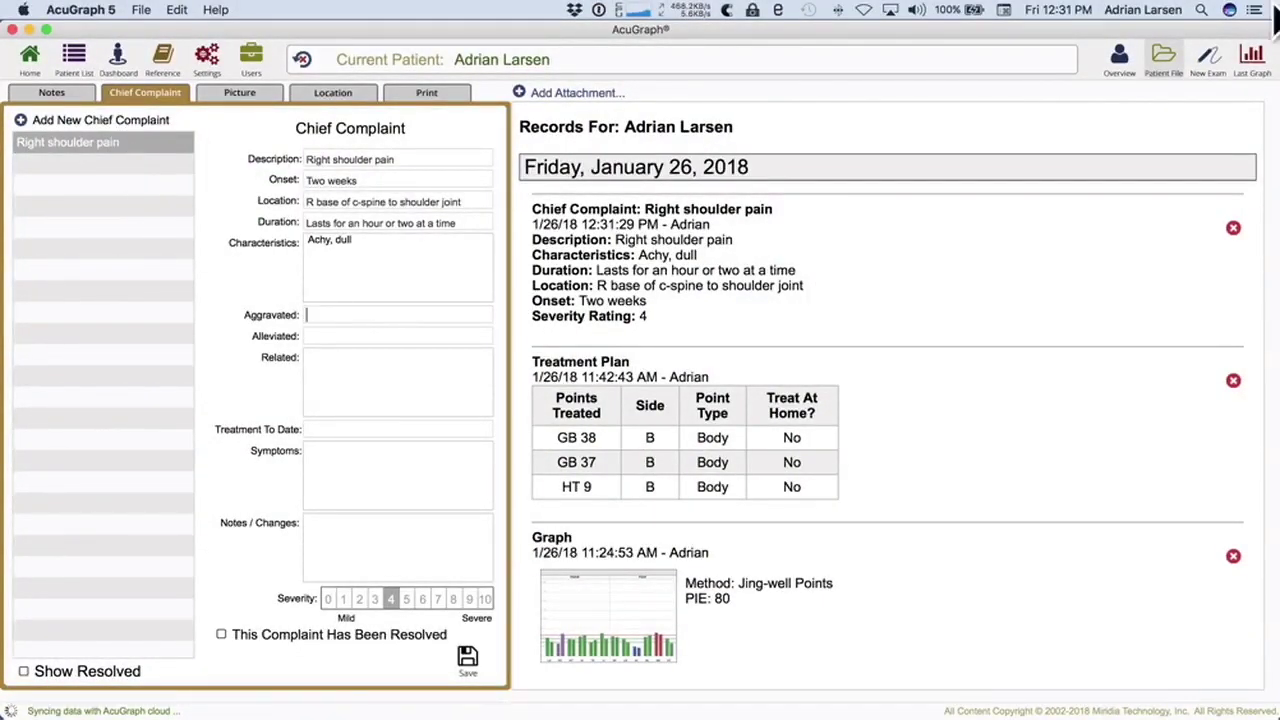
Step: Check the right shoulder pain complaint in the patient overview and open its full record from there
click(1128, 70)
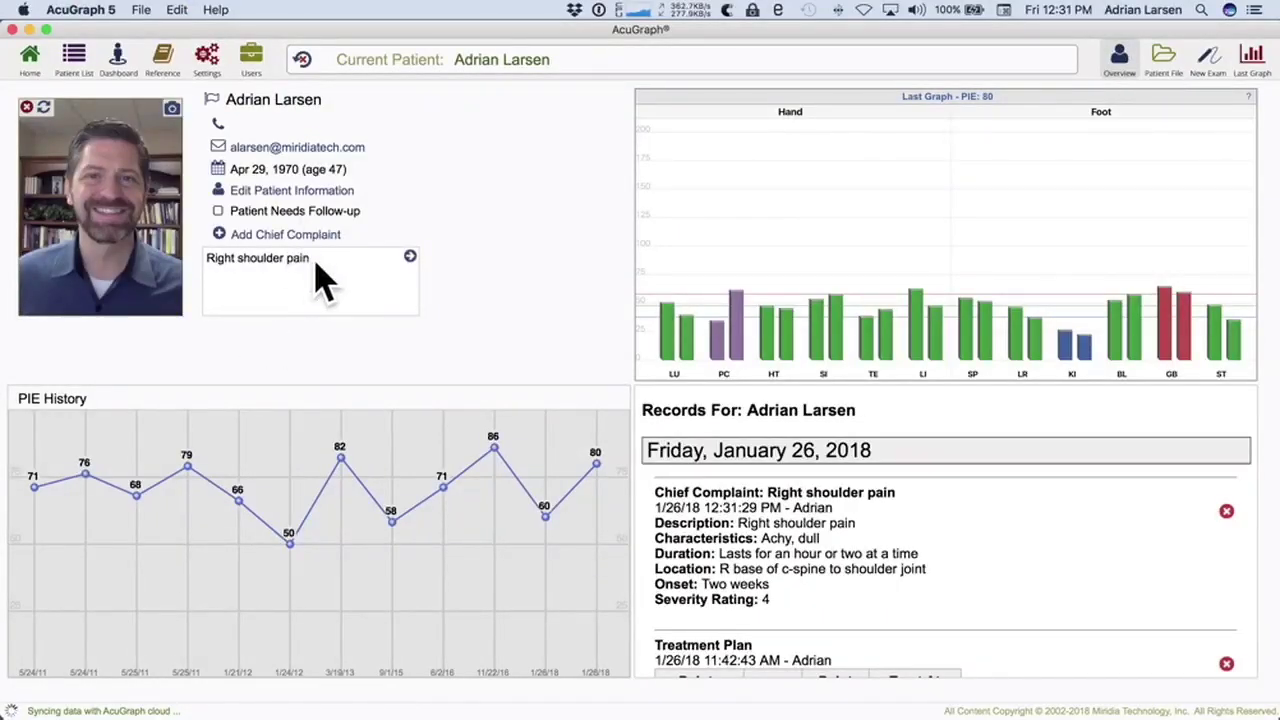
click(224, 266)
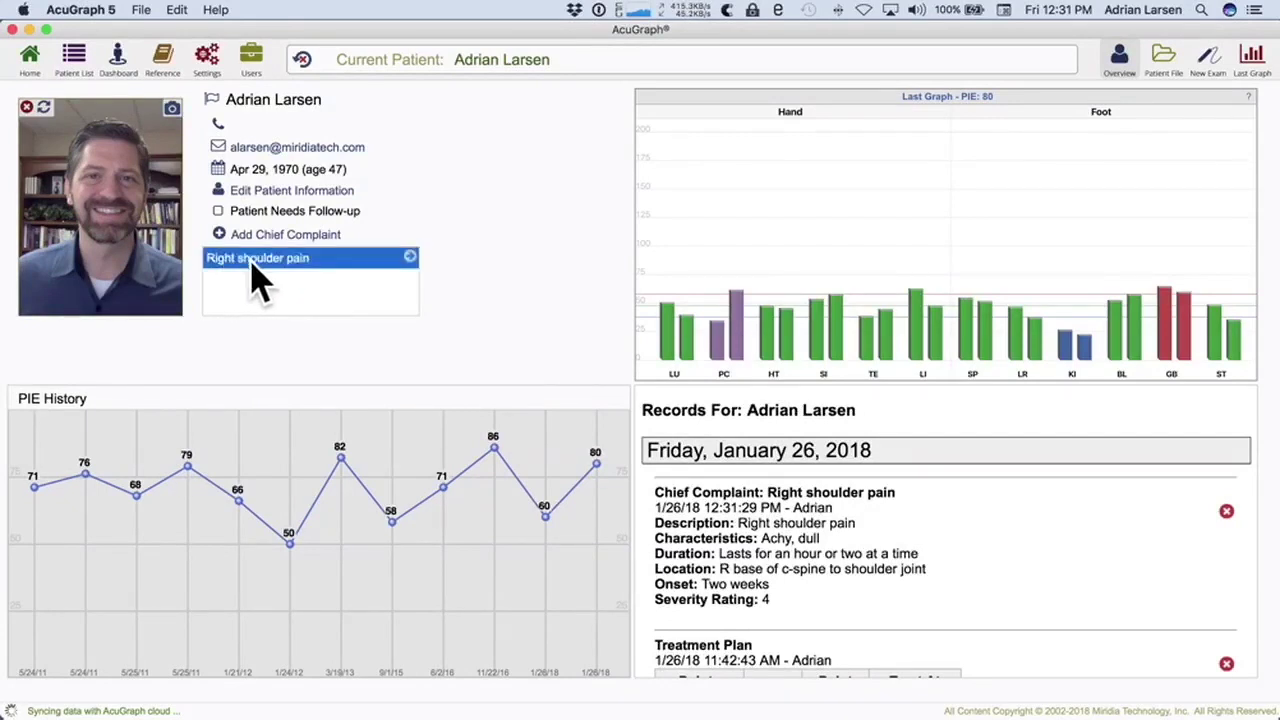
click(410, 258)
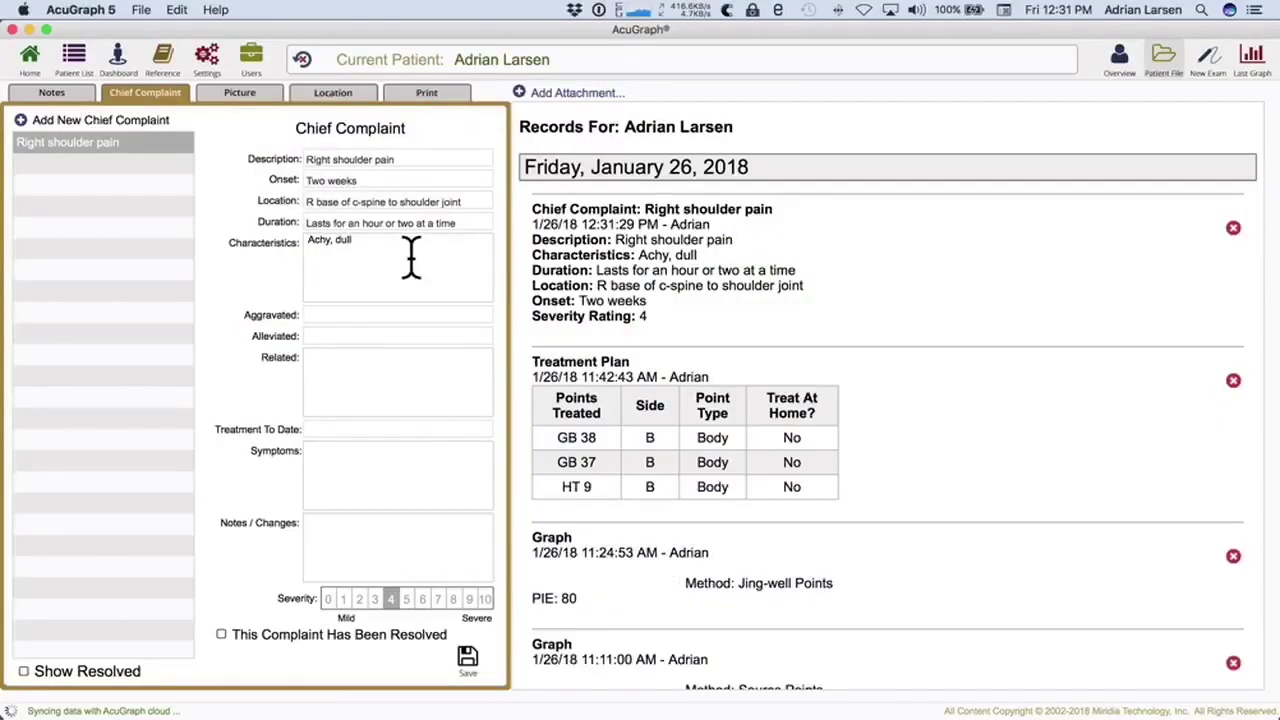
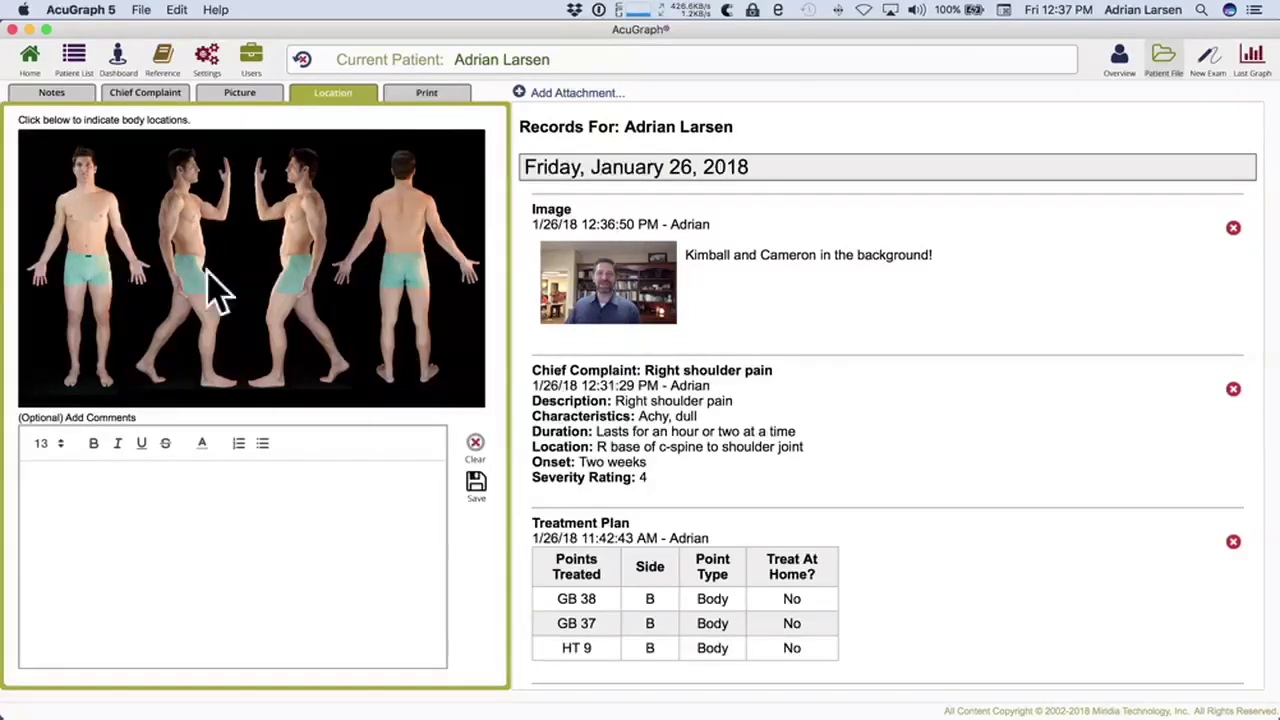
Step: Mark the right shoulder on the front-view body image, comment "Shoulder pain and instability", and save the location record
click(62, 202)
click(101, 524)
text(Shoulder )
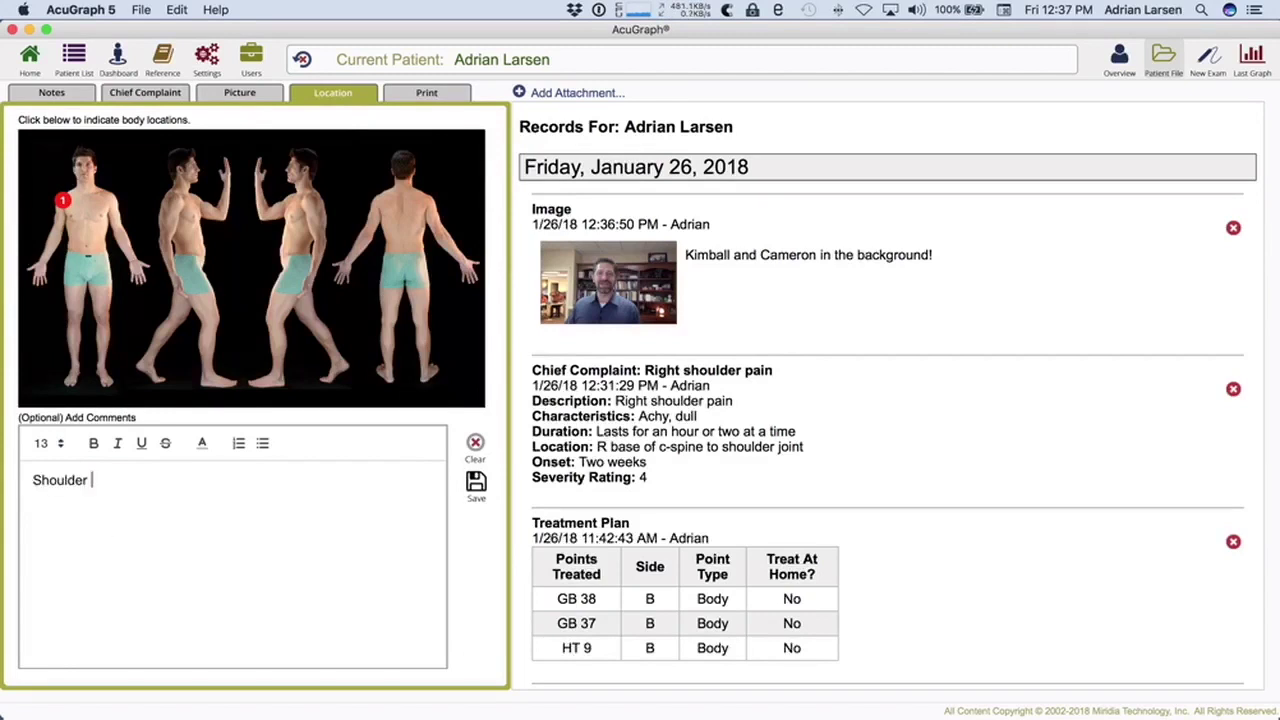
text(pain and instability)
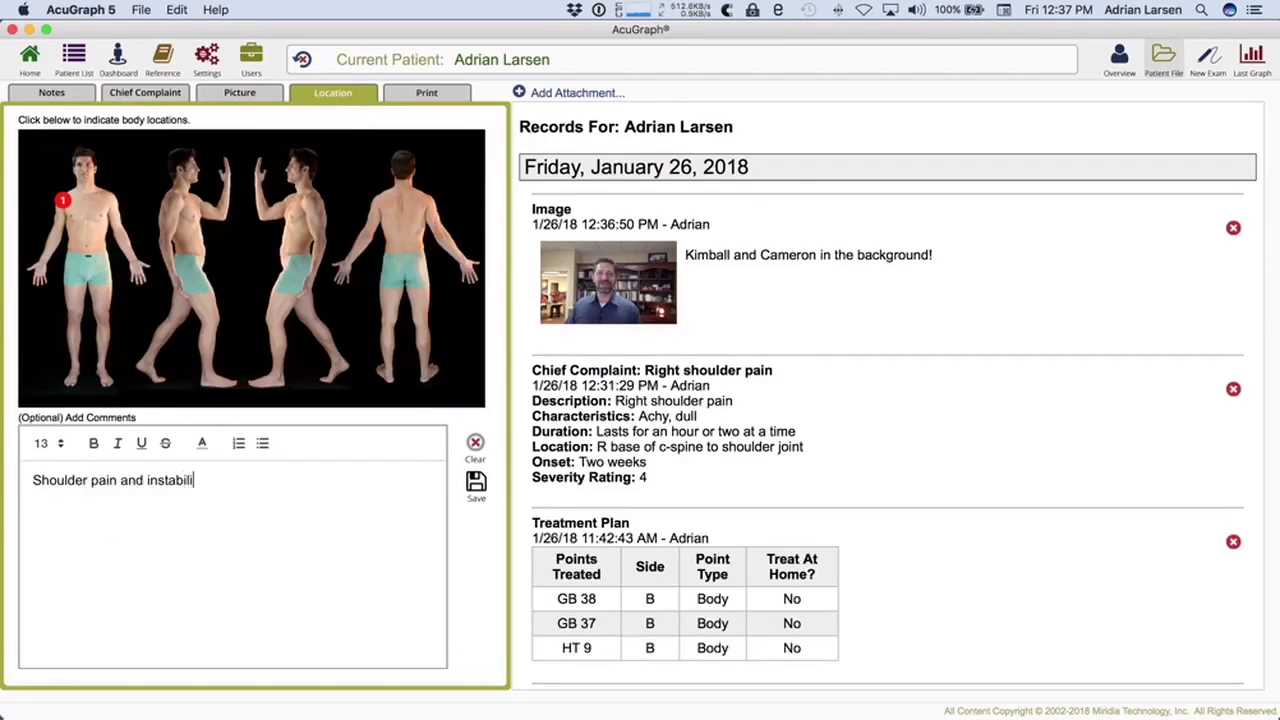
click(476, 486)
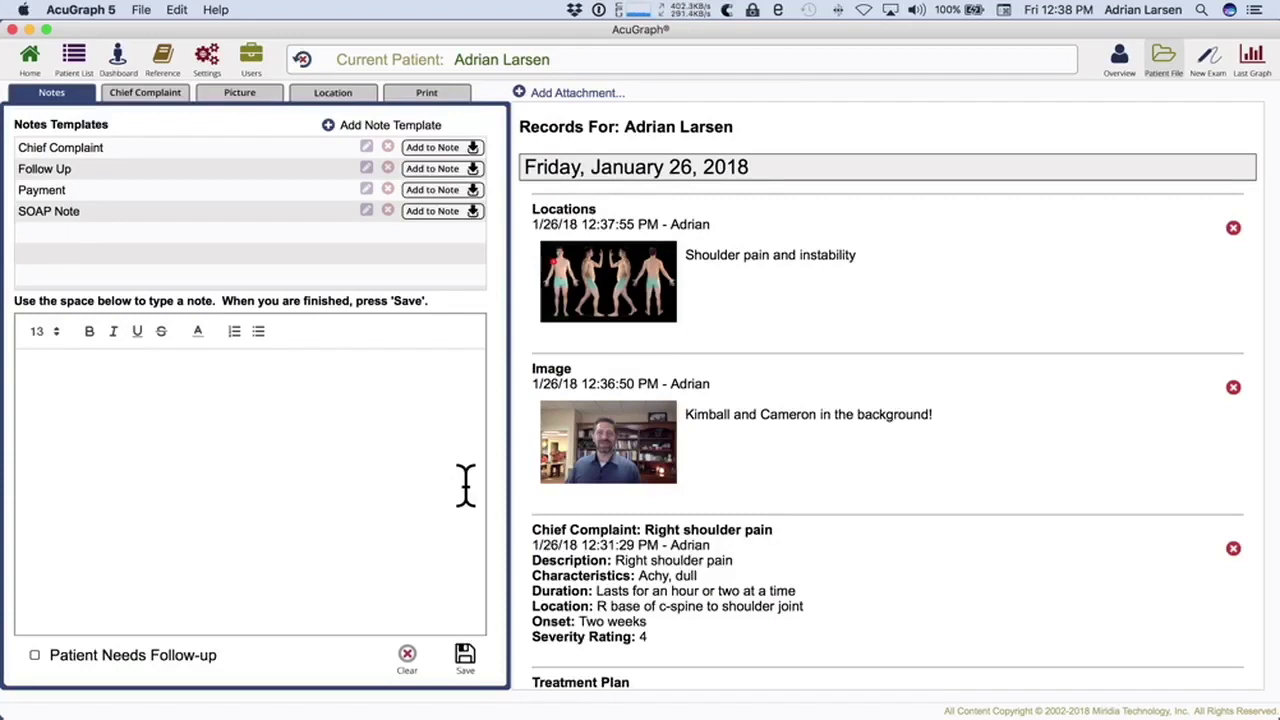
click(466, 485)
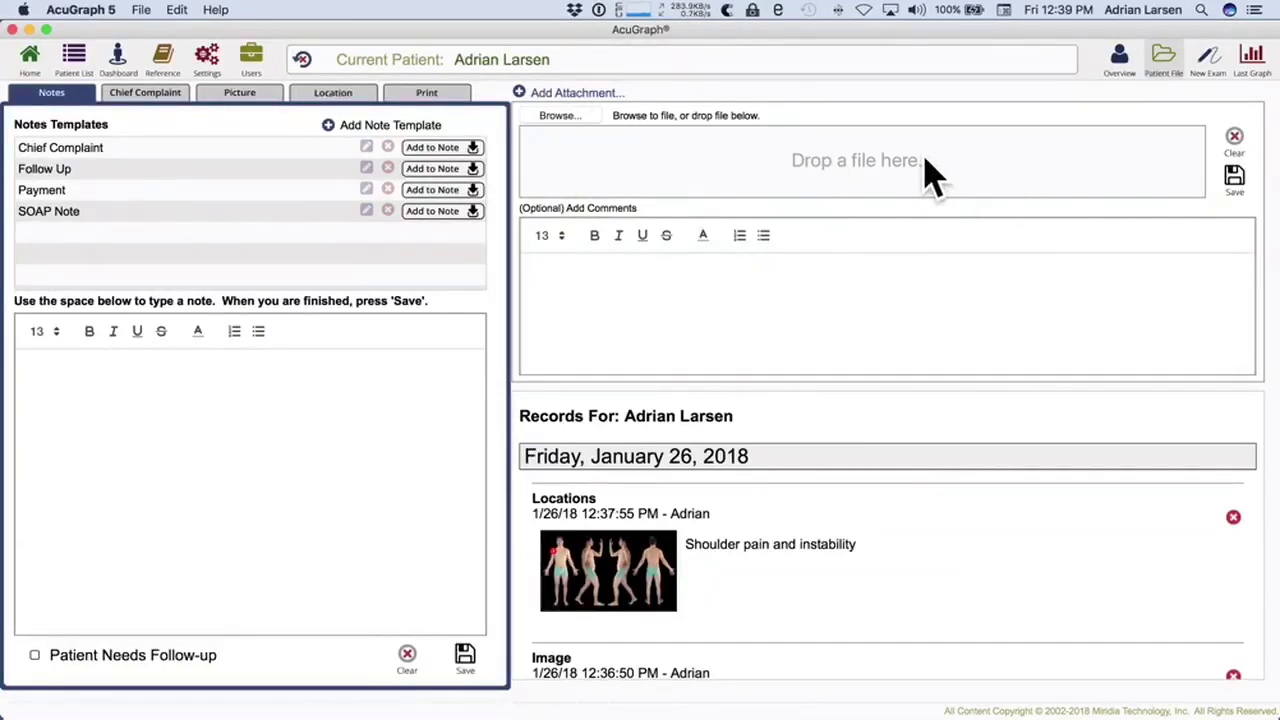
click(342, 352)
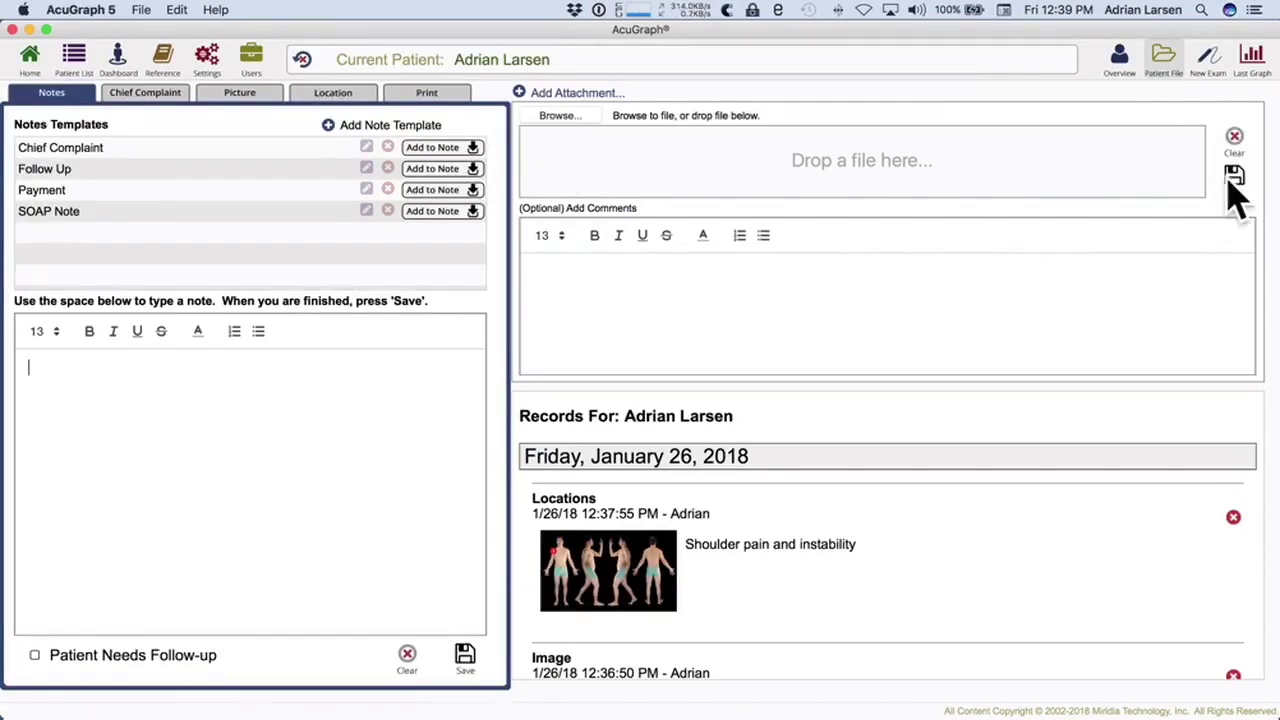
click(1235, 140)
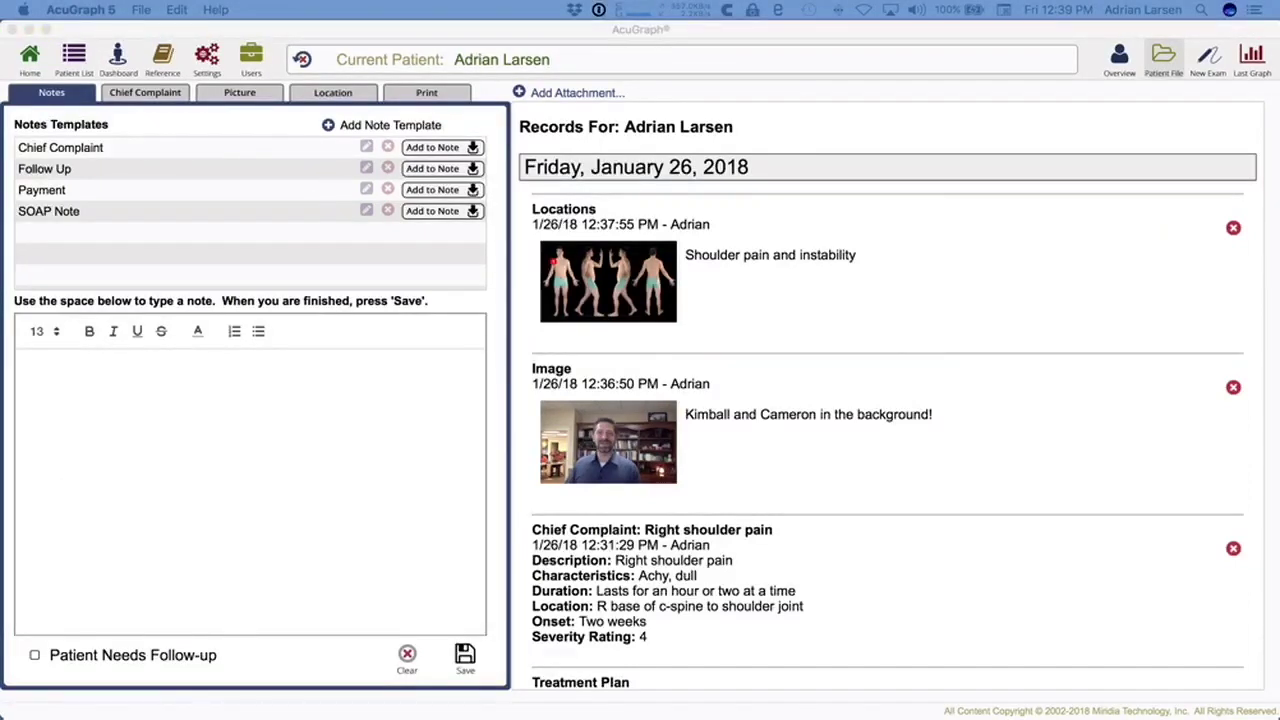
Step: View the patient's last exam graph and go back to the older Source Points exam
click(1258, 62)
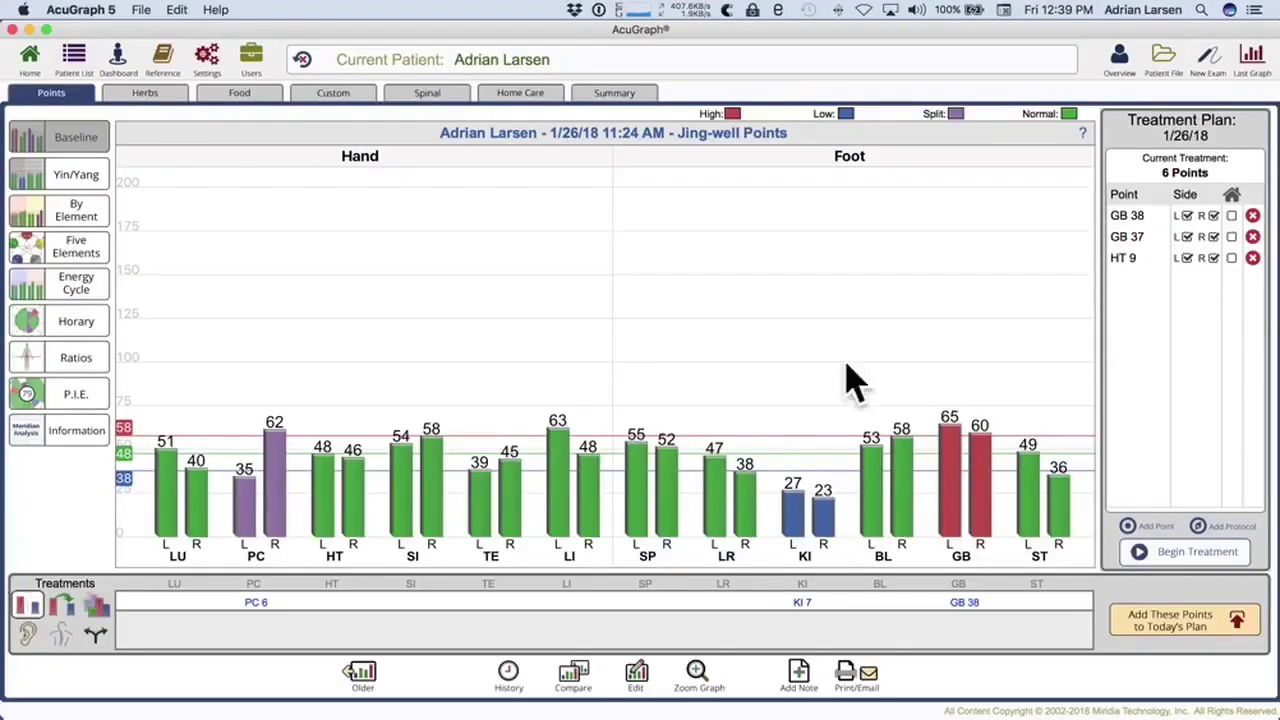
click(366, 676)
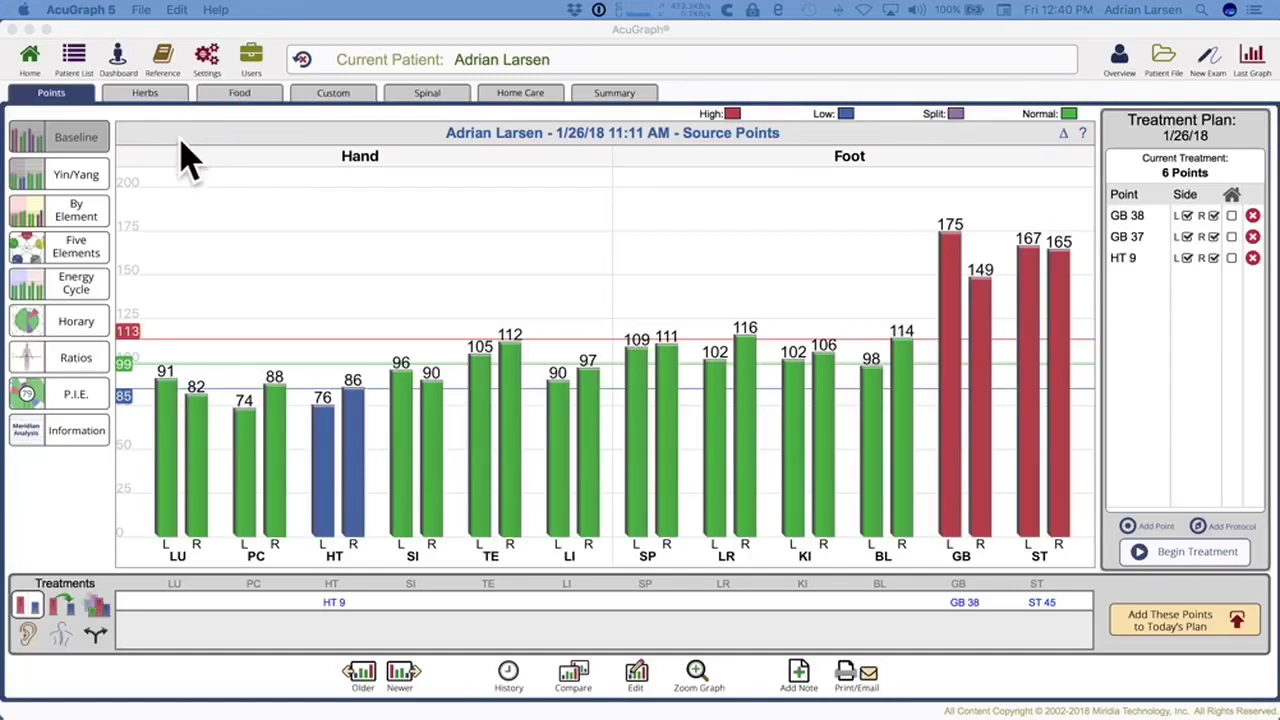
Step: Add a new treatment recommendation under Essential Oils in the reference library's custom treatments
click(166, 62)
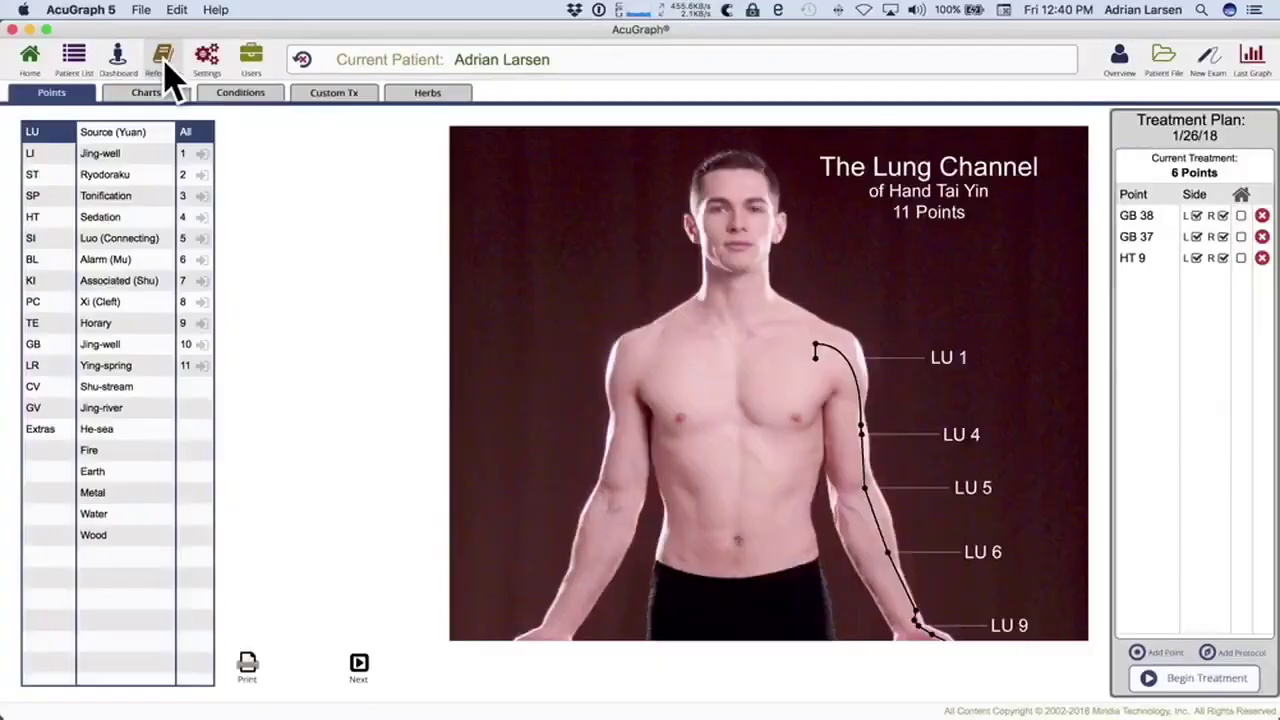
click(336, 96)
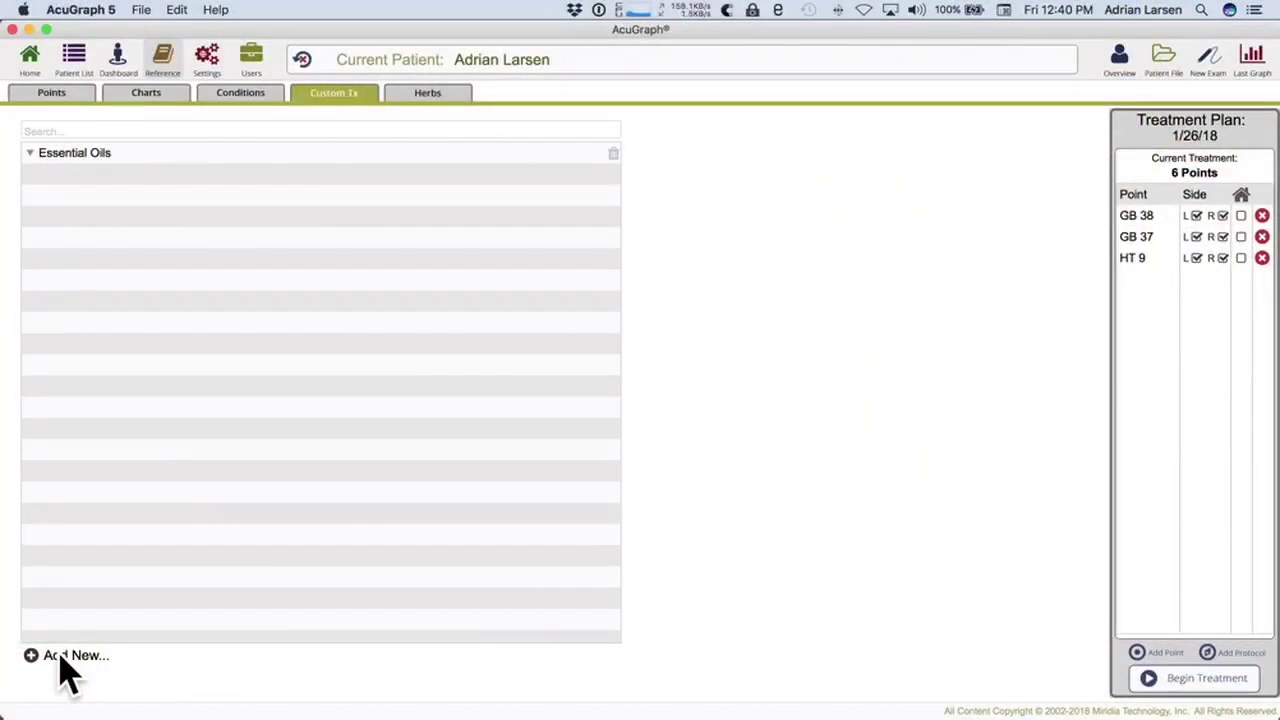
click(66, 660)
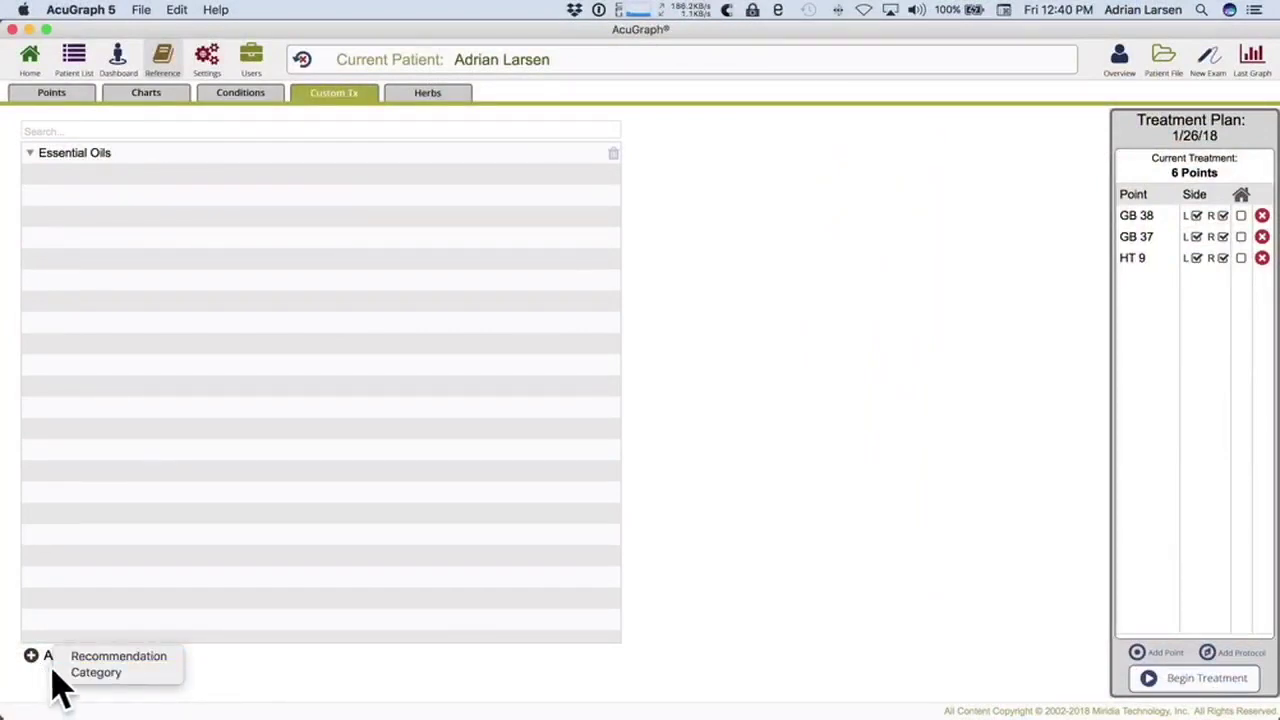
click(147, 658)
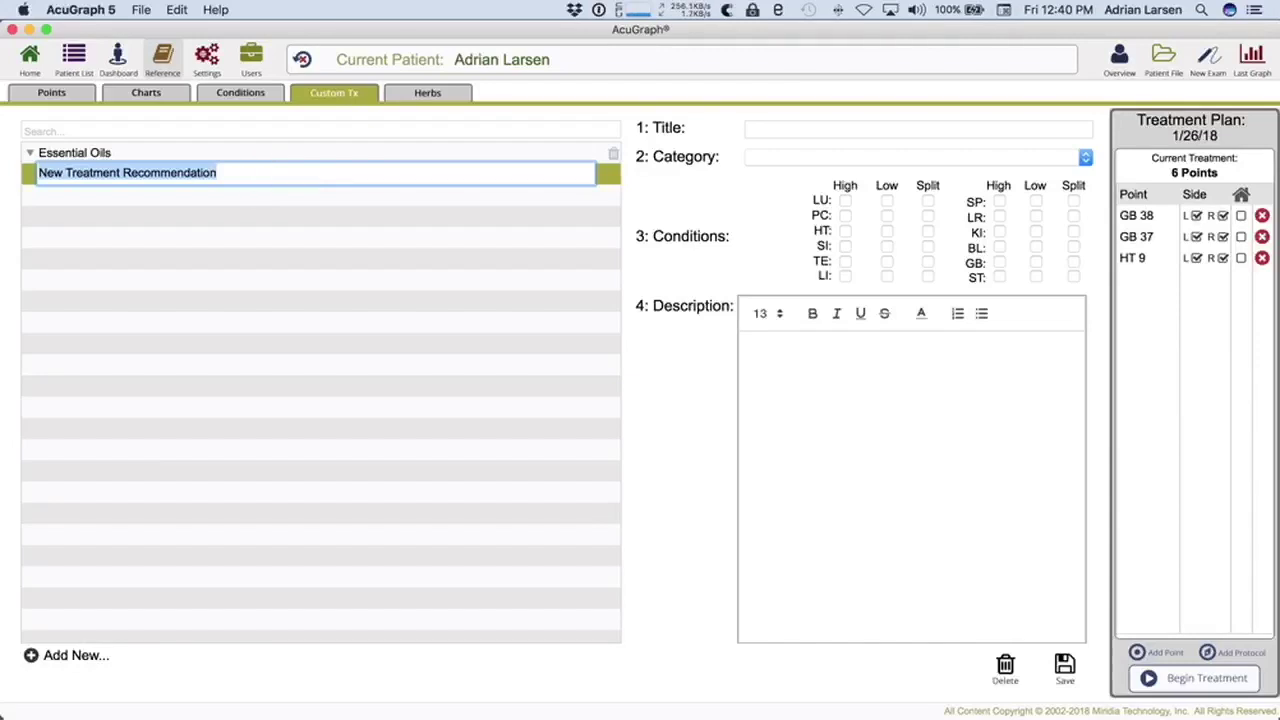
key(Return)
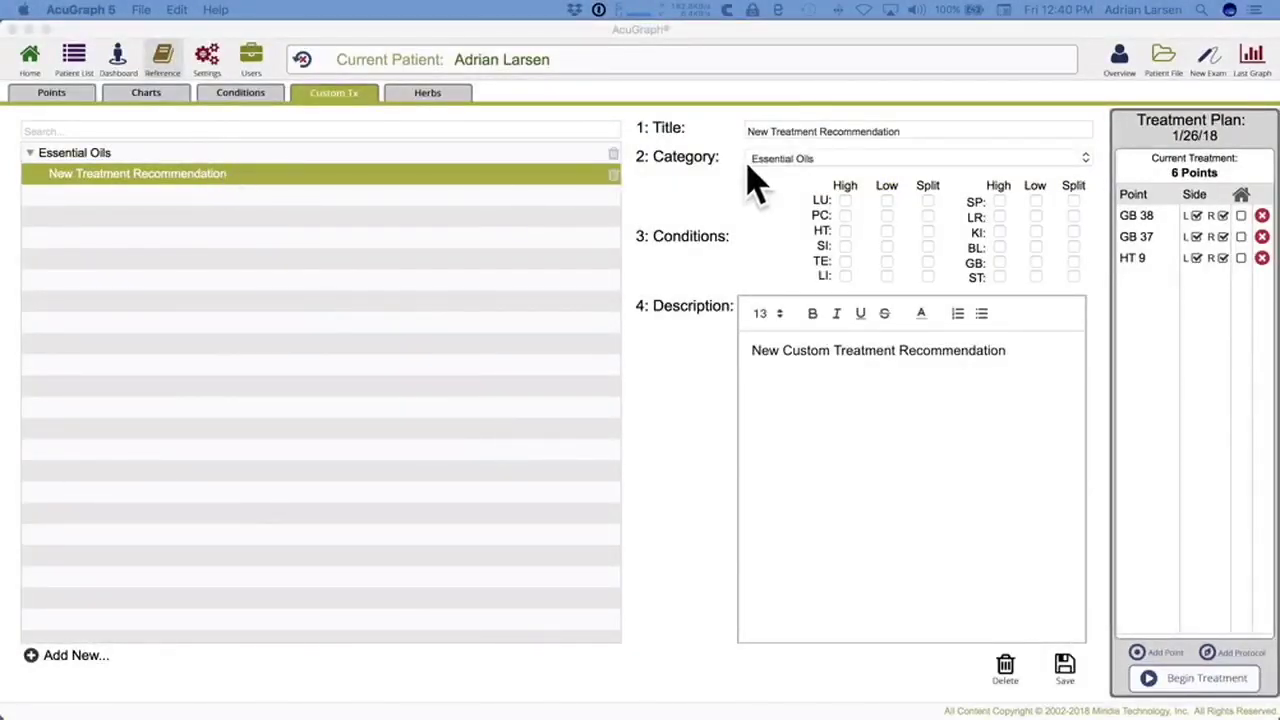
Step: Title the new recommendation "Peppermint Oil" and keep it in the Essential Oils category
click(820, 130)
double_click(818, 130)
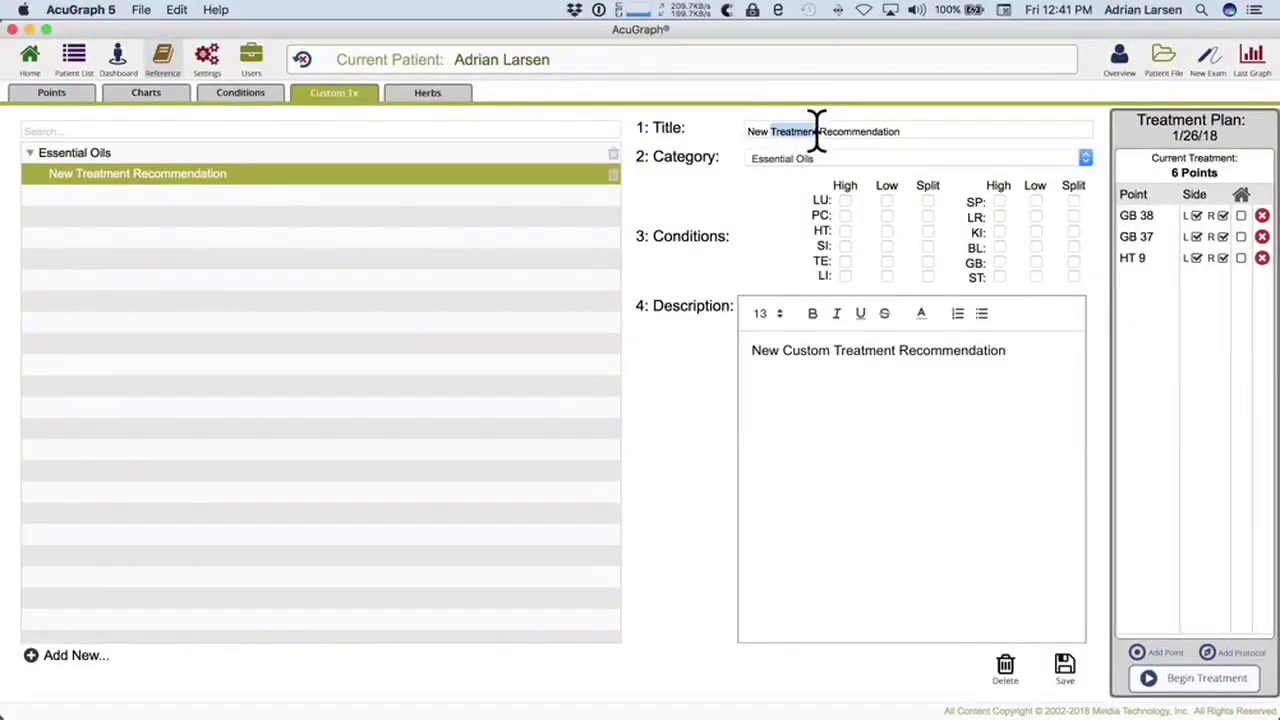
click(818, 130)
text(P)
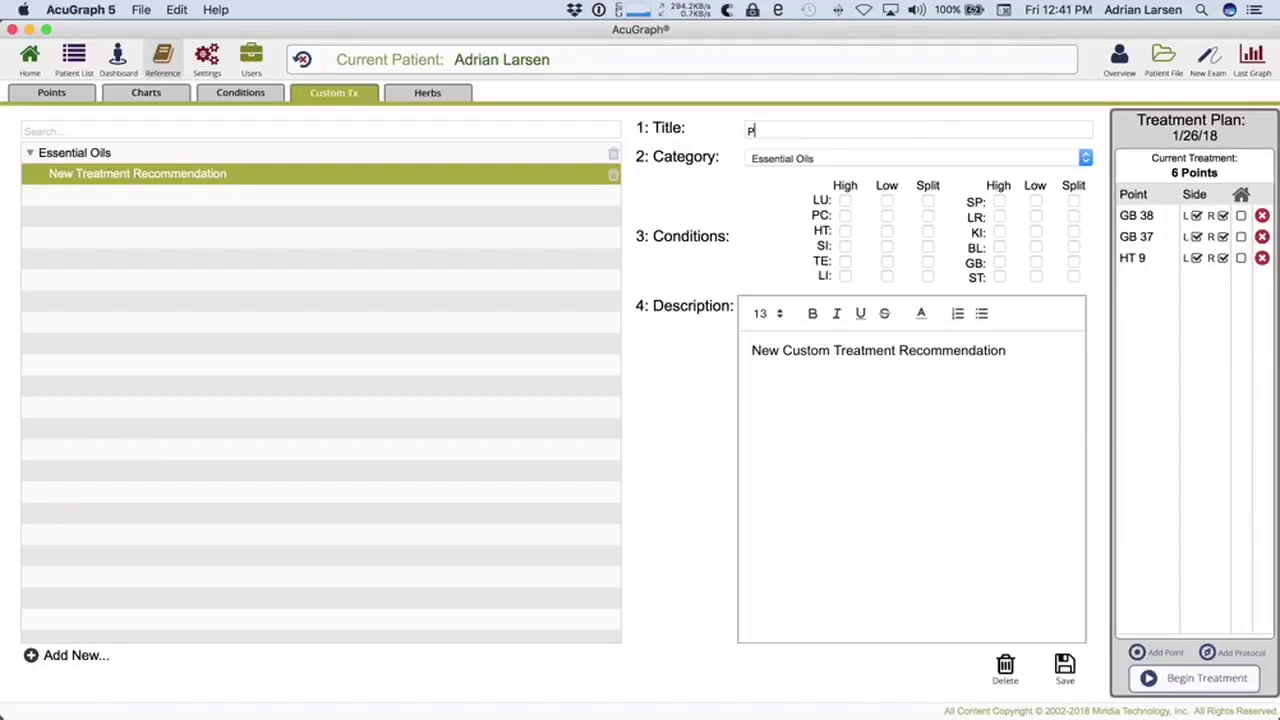
text(epperming)
key(BackSpace)
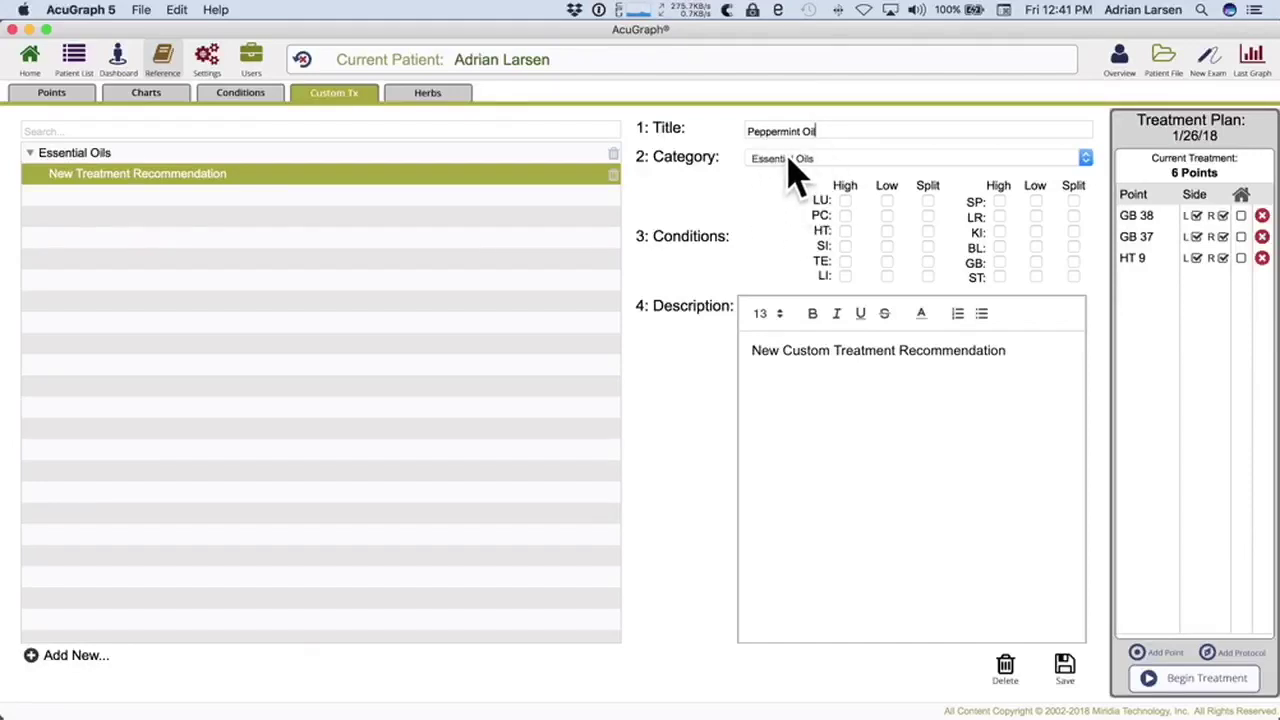
click(852, 158)
click(857, 162)
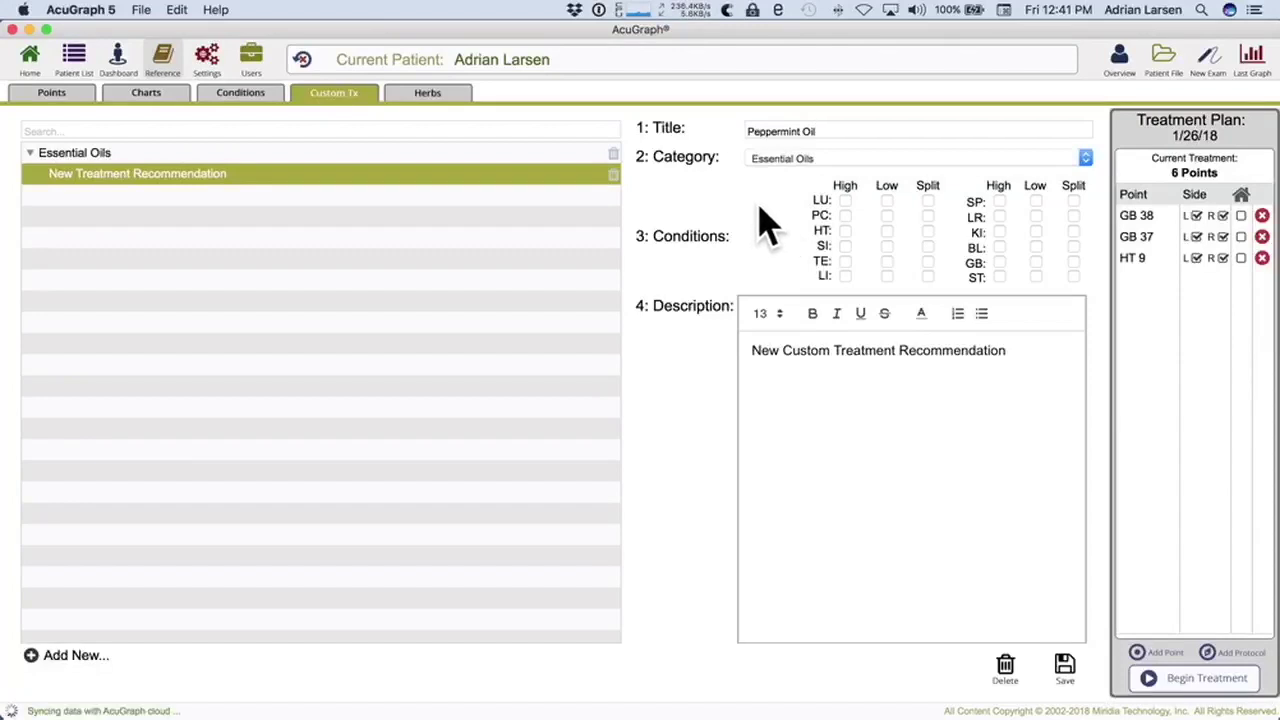
Step: Set high GB as the only condition for the Peppermint Oil recommendation, leaving ST and split GB unchecked
click(1000, 262)
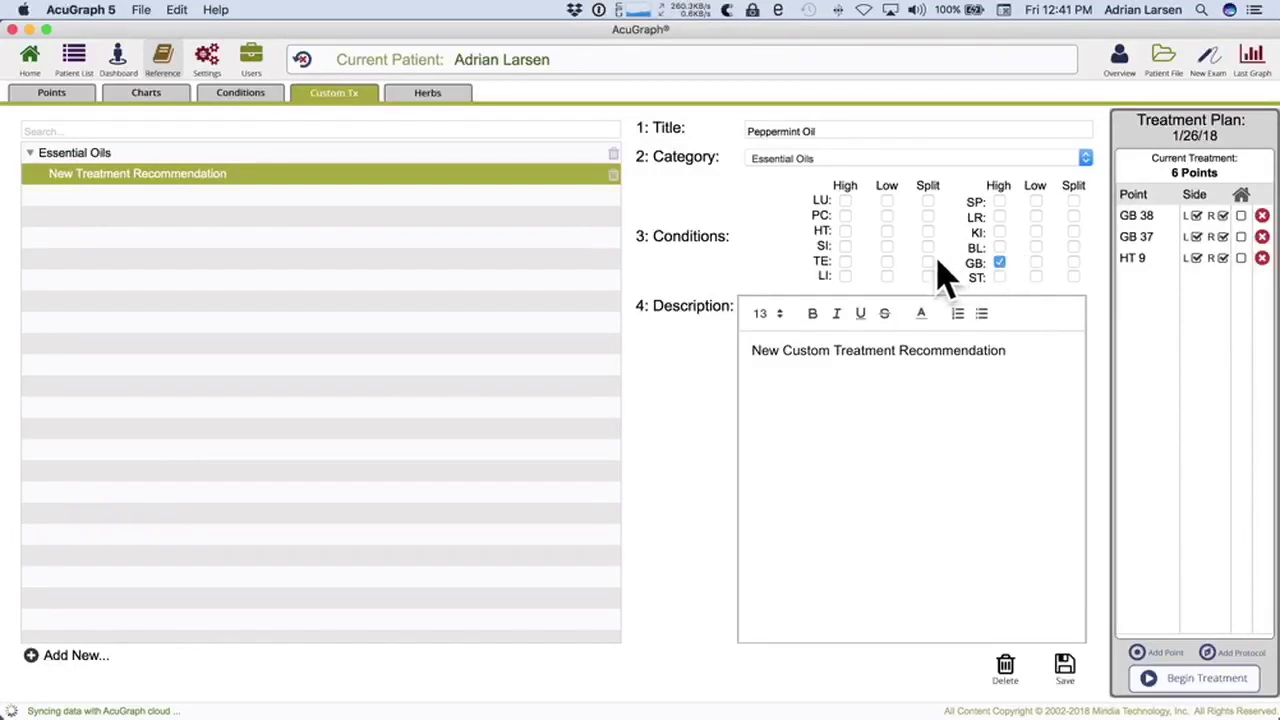
click(1002, 277)
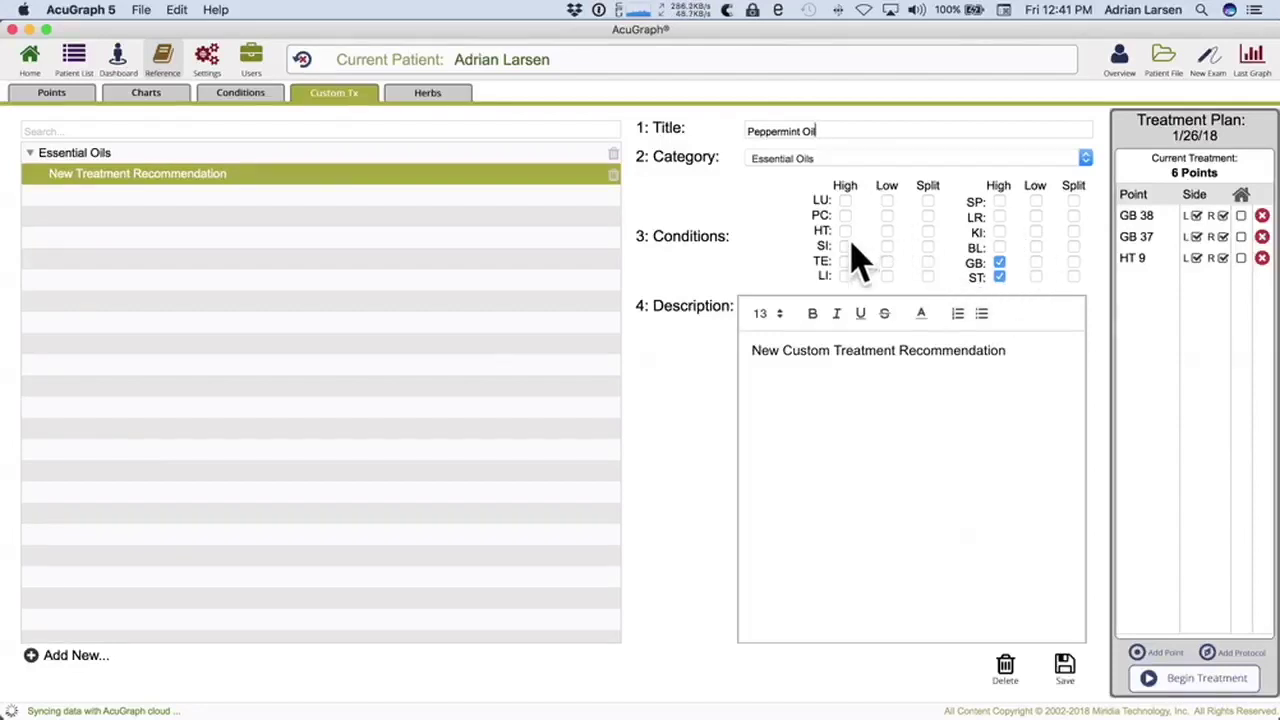
click(1001, 278)
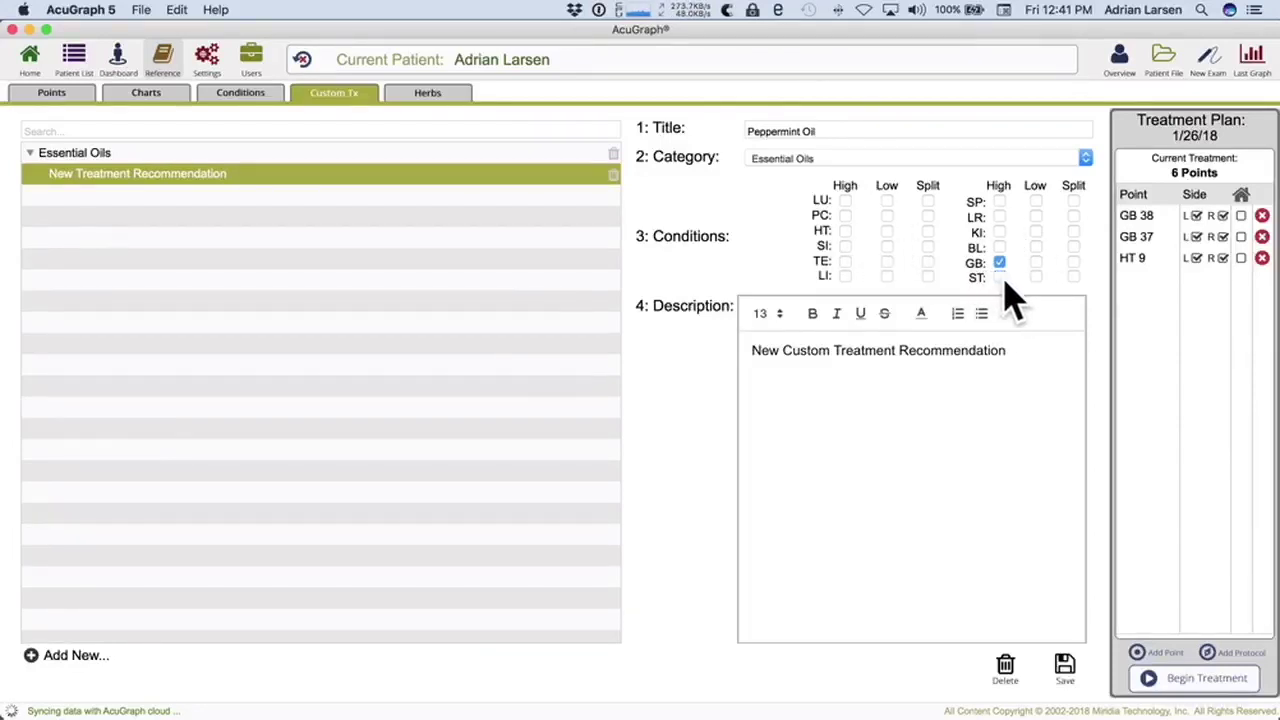
click(1072, 265)
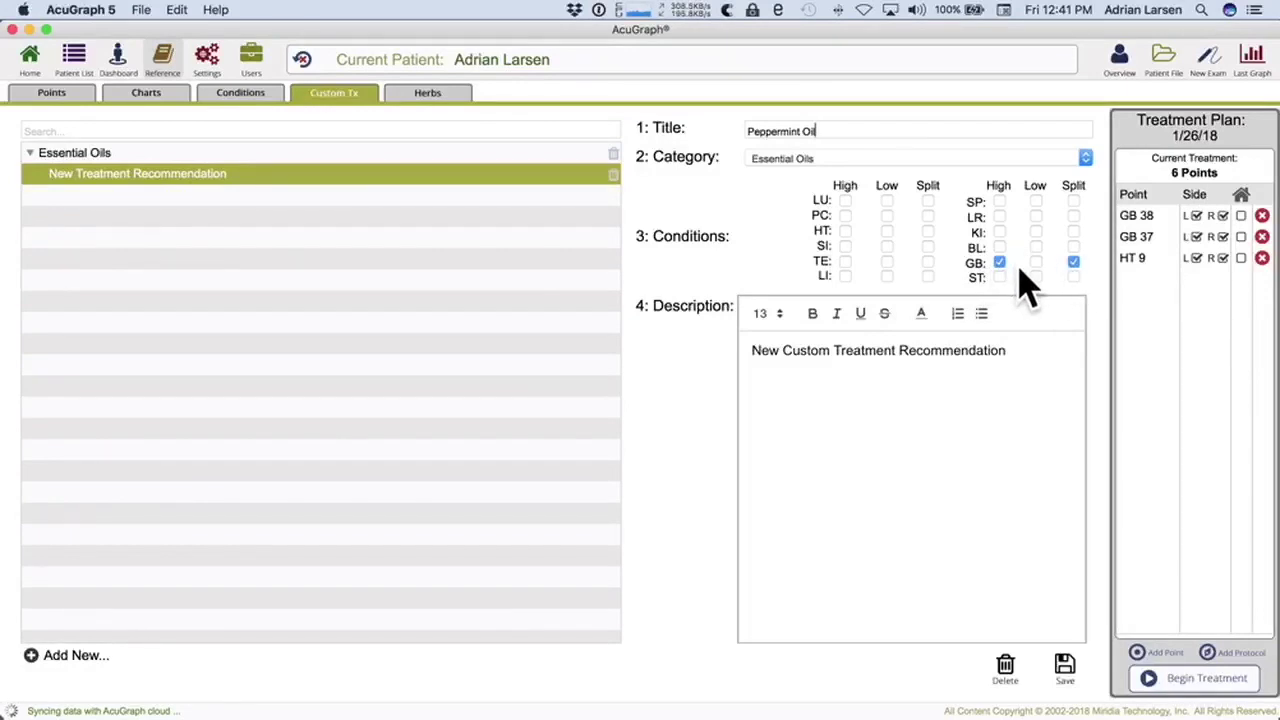
click(1073, 262)
Step: Replace the placeholder description with the peppermint text on irritability, mood swings, colds and flu, digestive stagnation and gallbladder, and save the recommendation
triple_click(977, 349)
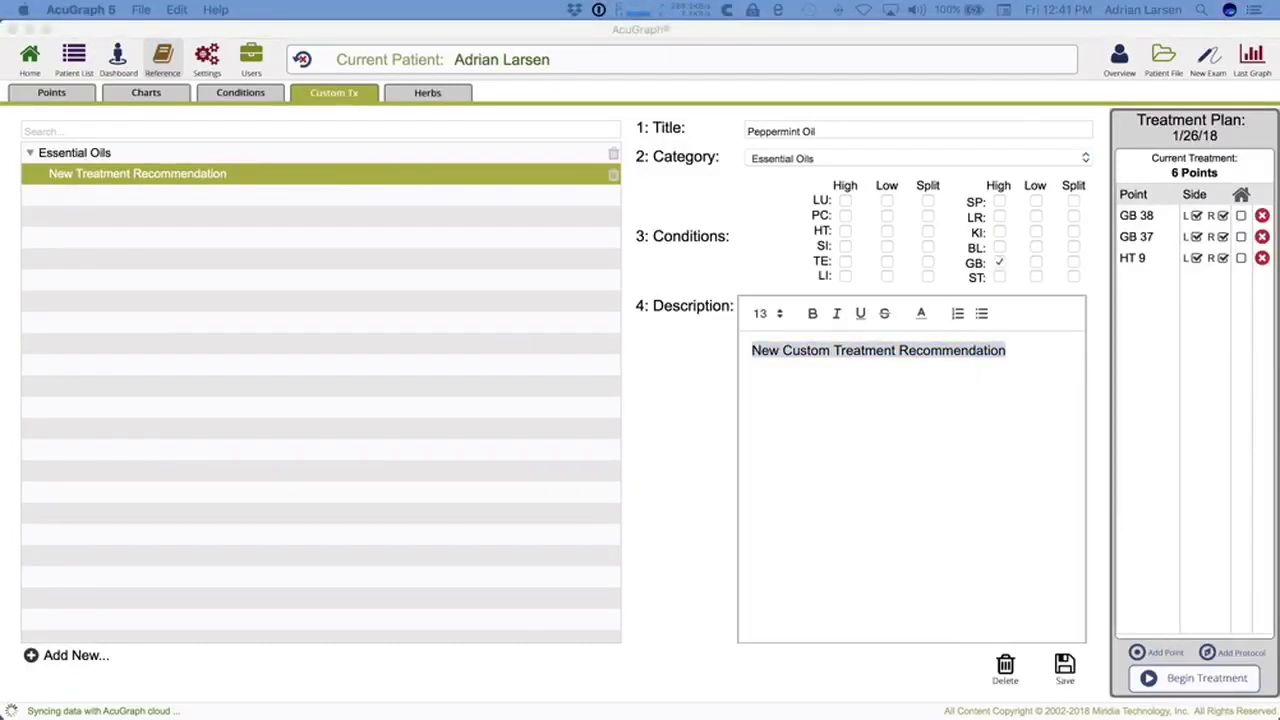
click(863, 357)
triple_click(864, 356)
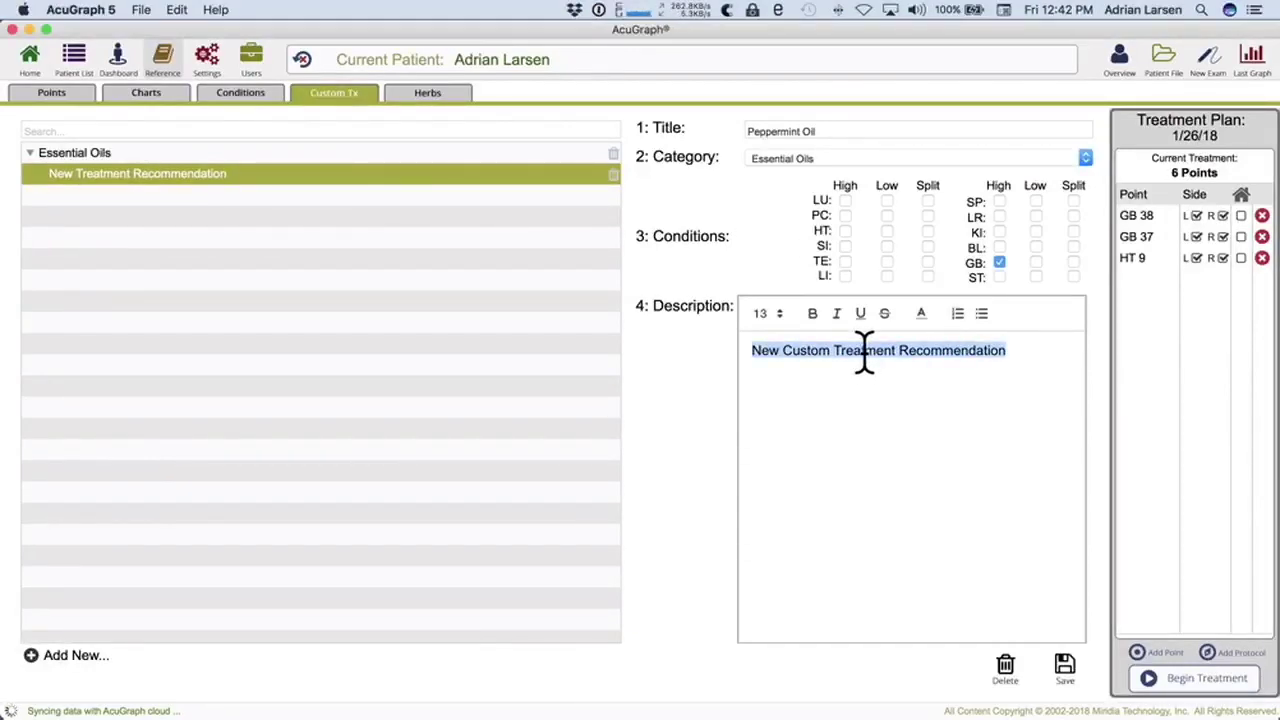
text(Peppermint- can relieve irritability, mood swings, frustration and emotional behavior, as well as being helpful in treating colds and flu. Additionally, it is helpful for overcoming digestive stagnation and for treating the gallbladder.)
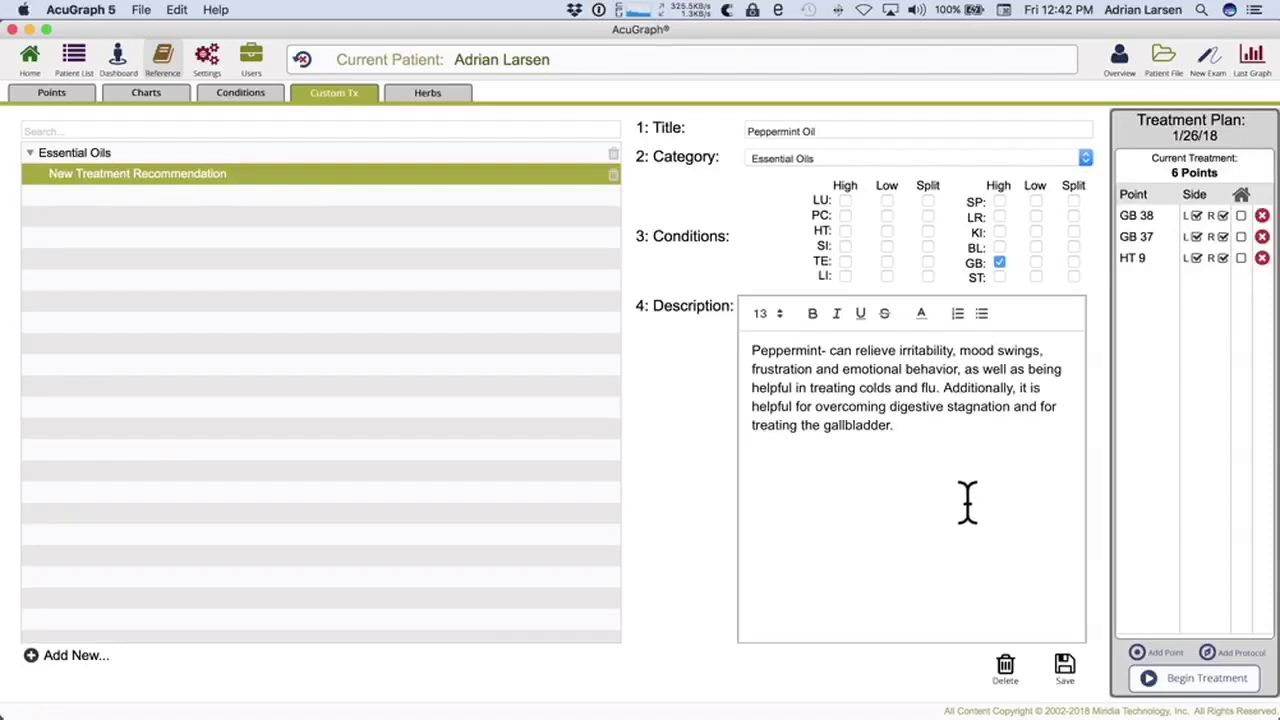
click(1066, 668)
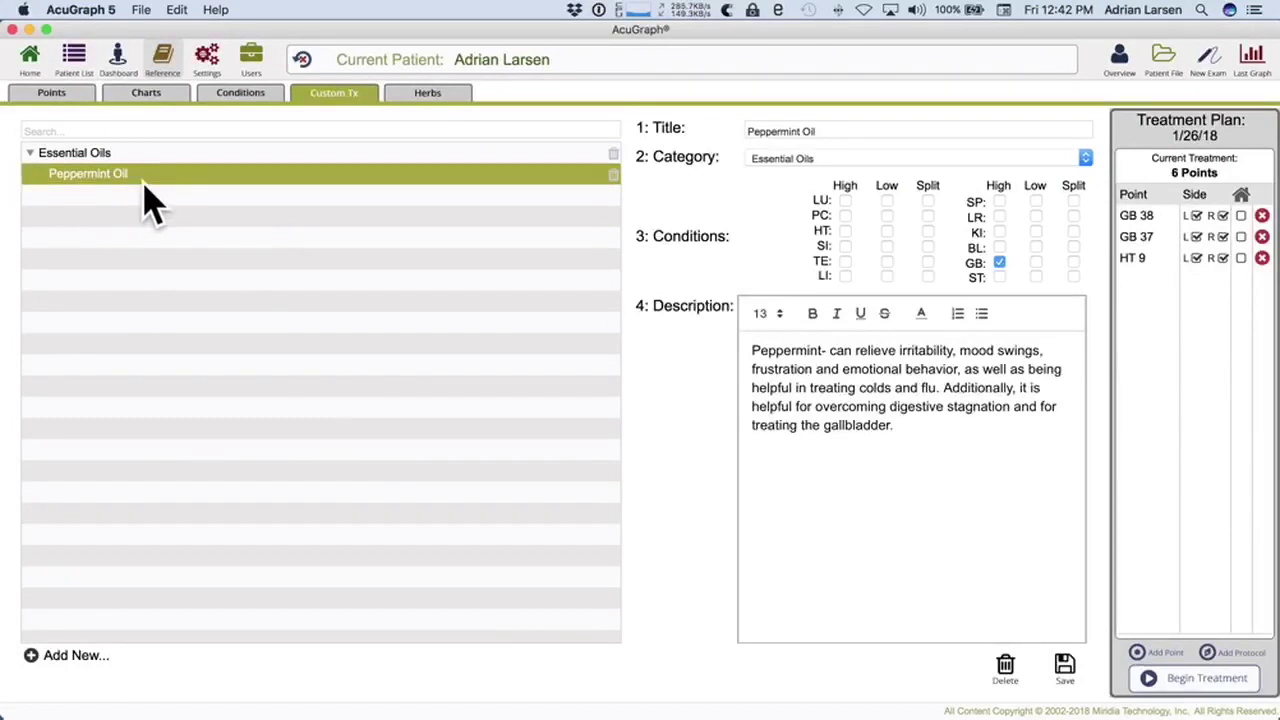
Step: Go back to the patient's older 11:11 AM Source Points exam and include the Essential Oils Peppermint Oil custom treatment for it
click(1252, 60)
click(378, 684)
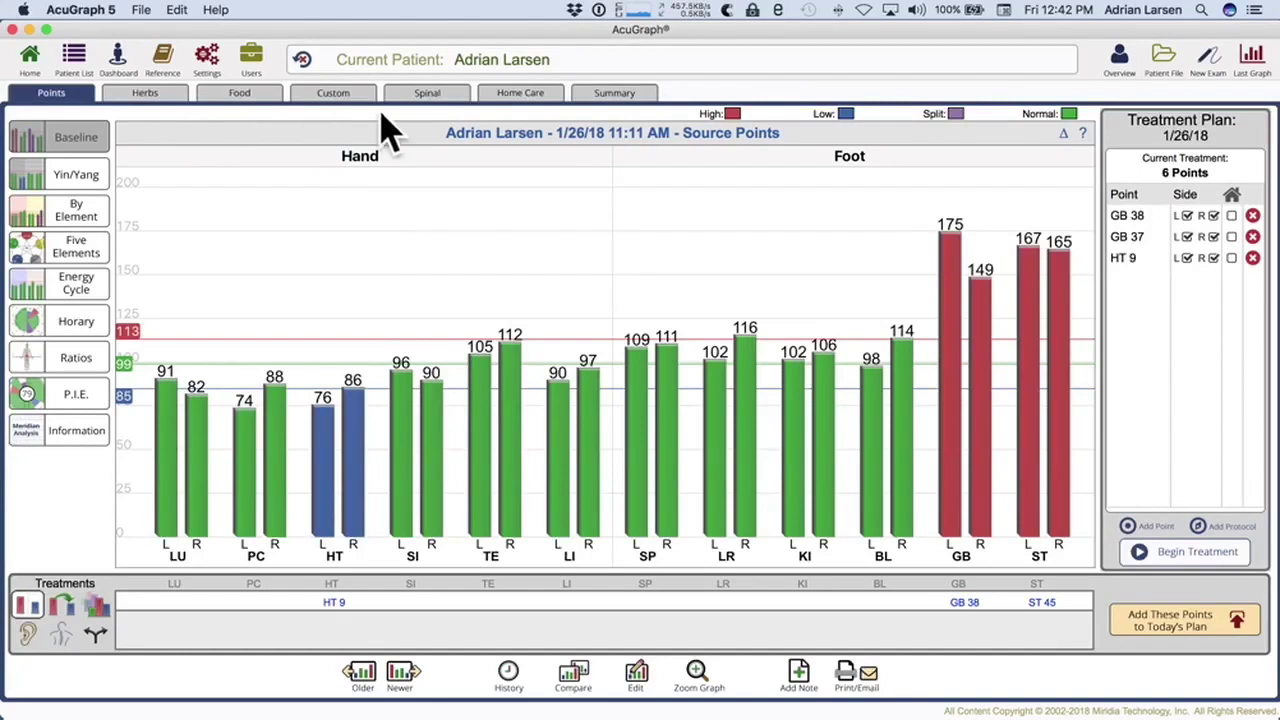
click(351, 98)
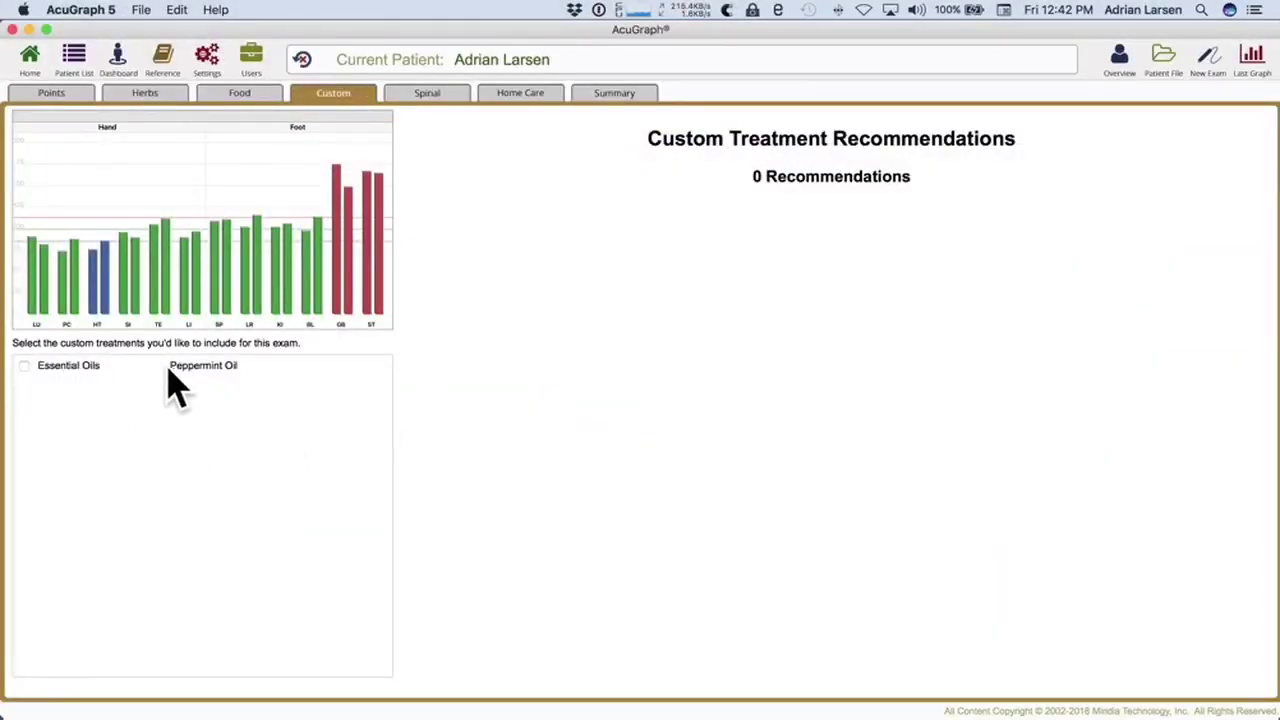
click(24, 367)
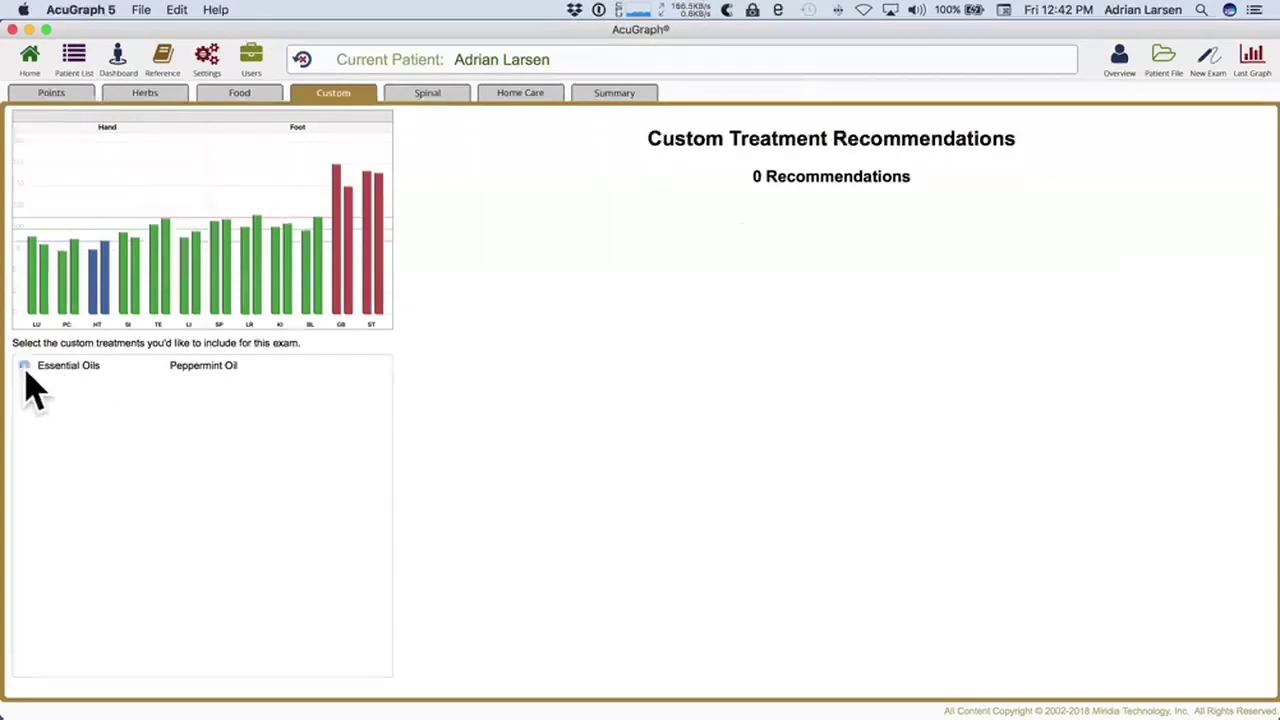
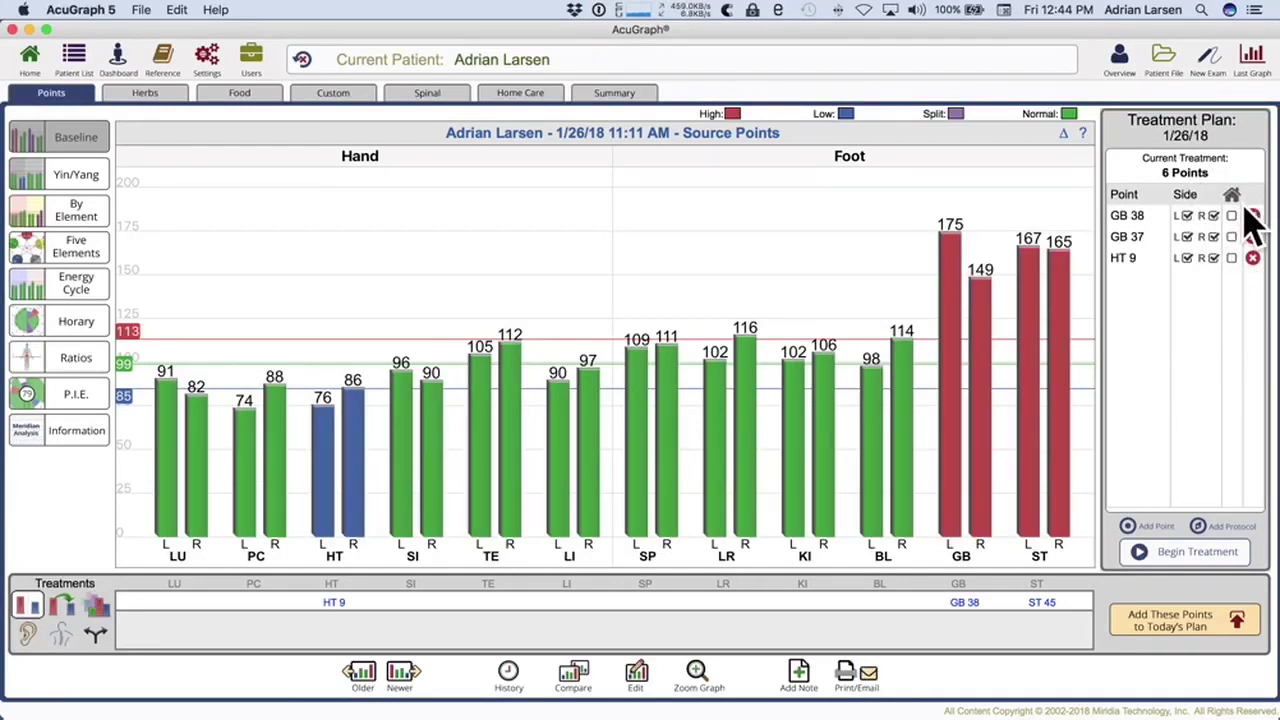
Step: Mark GB 38, GB 37 and HT 9 for home care in the treatment plan and remove GB 37 from it
click(1232, 237)
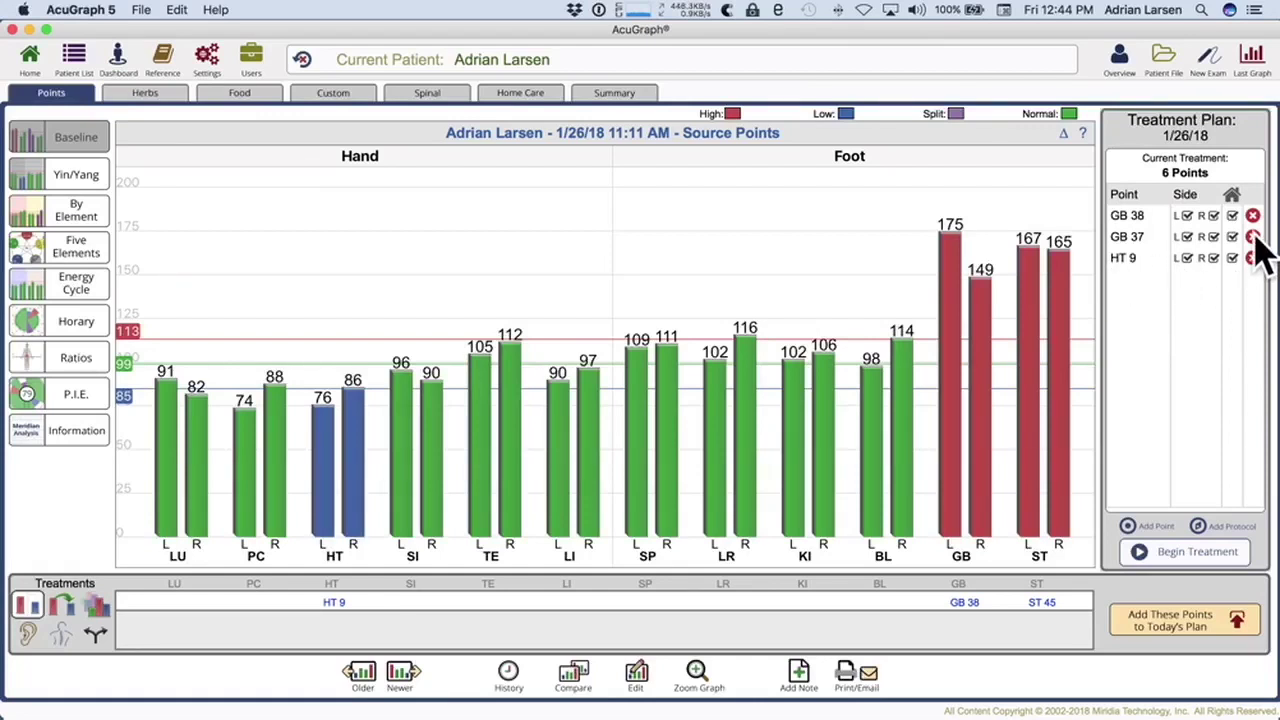
click(1253, 237)
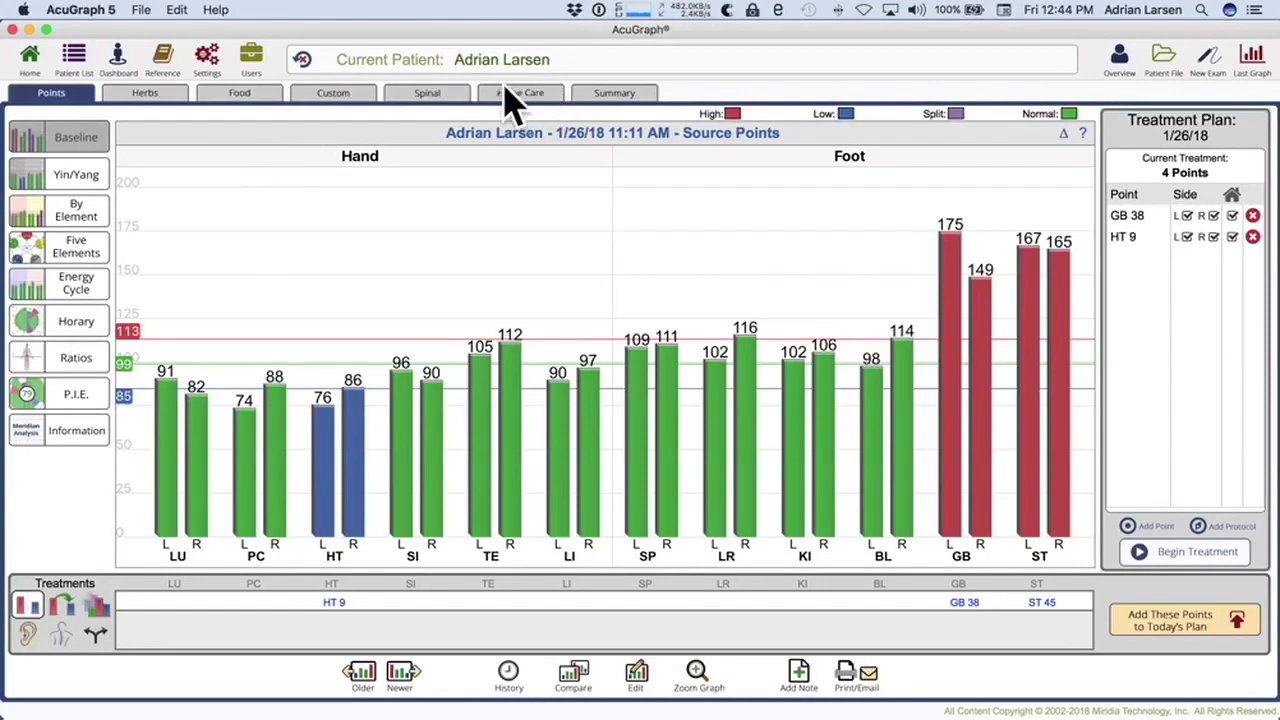
Step: Review the herbal formulas suggested for the exam and prescribe 1 bottle of LI-002 Xiao Chai Hu Pian
click(147, 100)
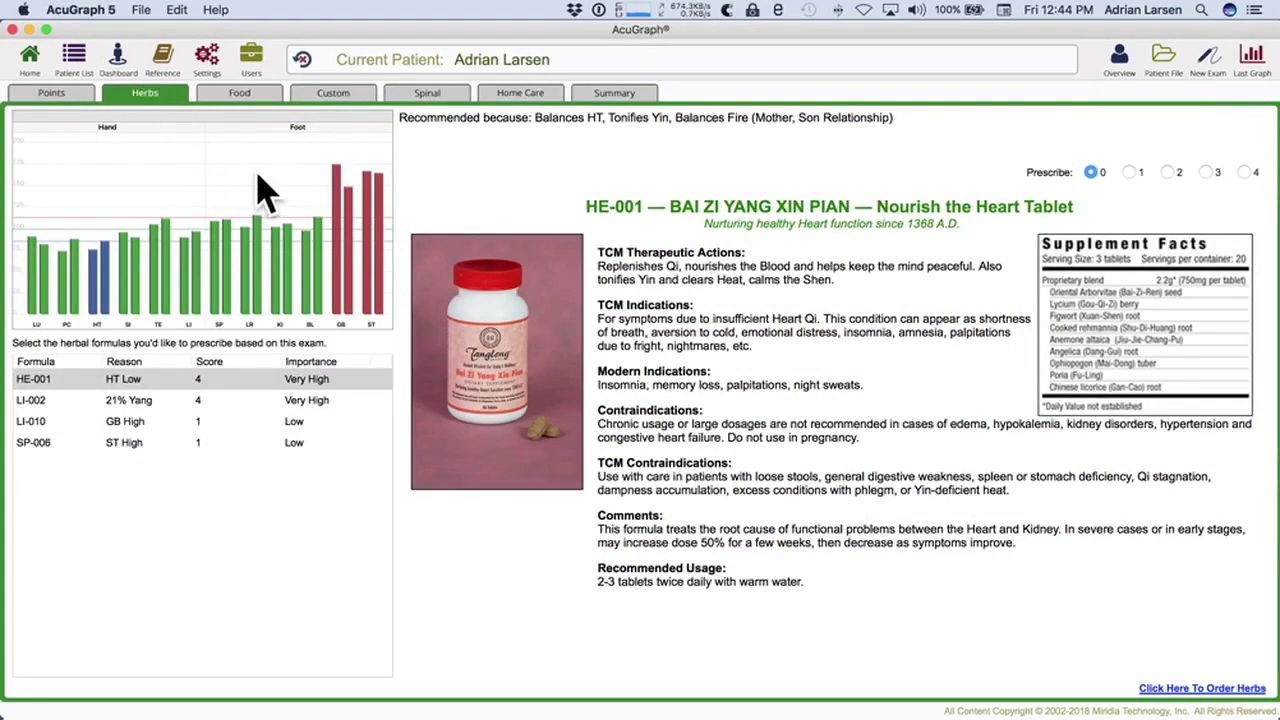
click(85, 382)
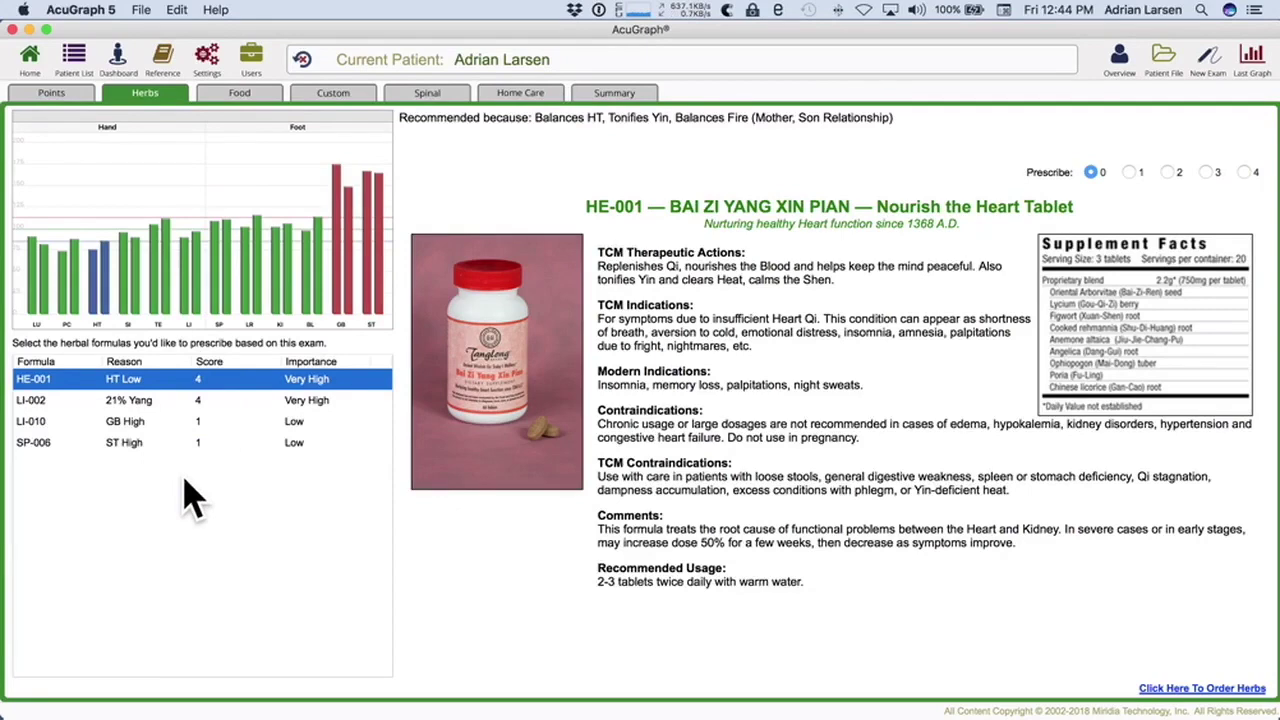
click(33, 402)
click(85, 422)
click(100, 445)
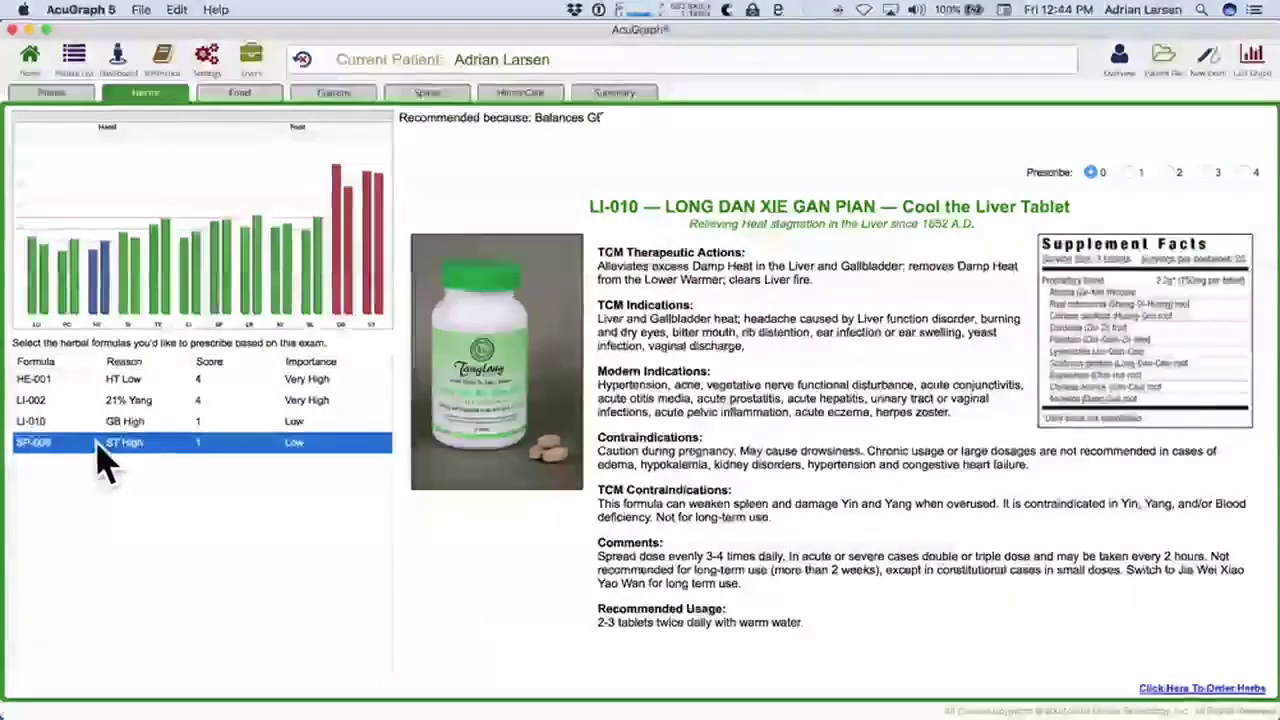
click(97, 403)
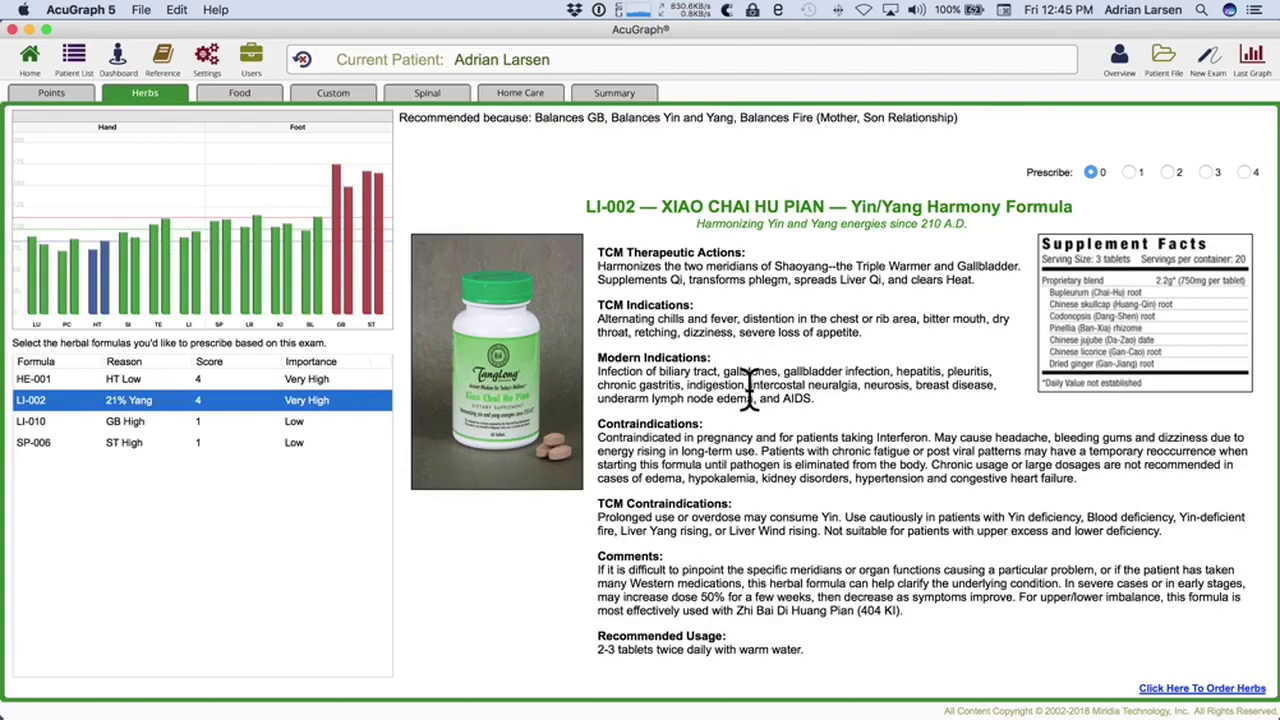
click(1130, 173)
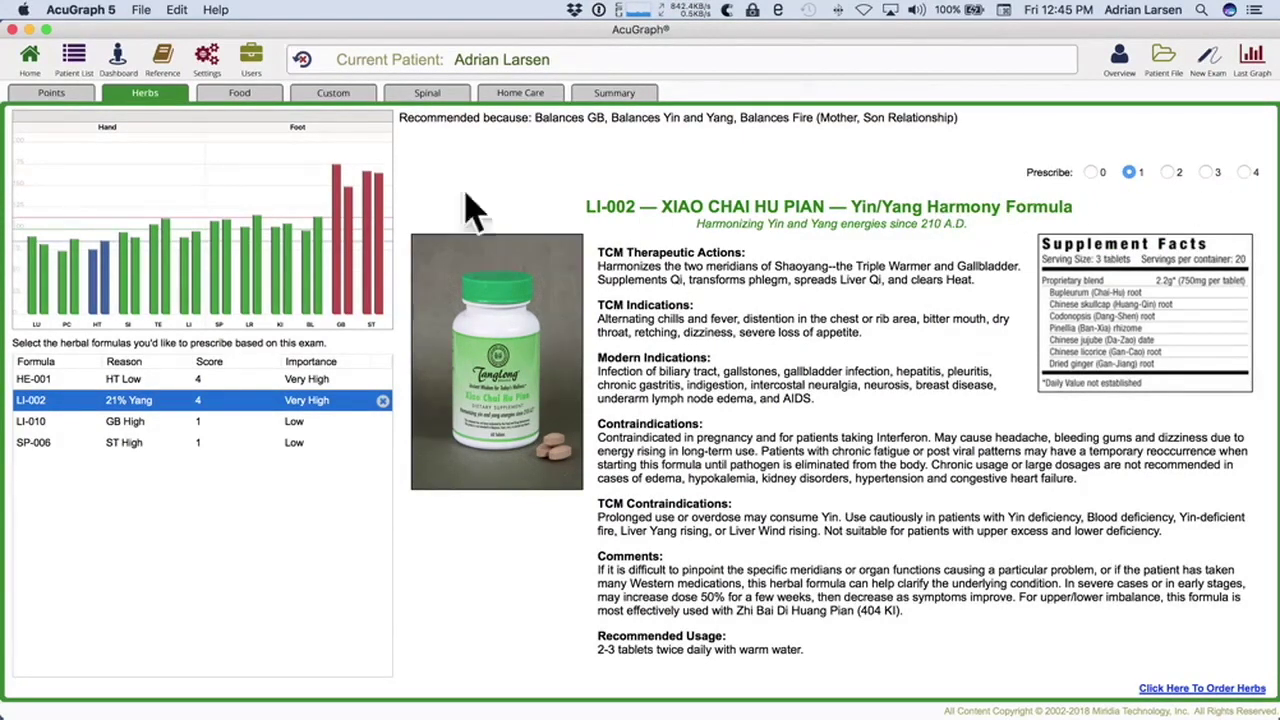
Step: Choose Qi Stagnation as the TCM pattern for the GB meridian in the food recommendations and read through the dietary report
click(240, 95)
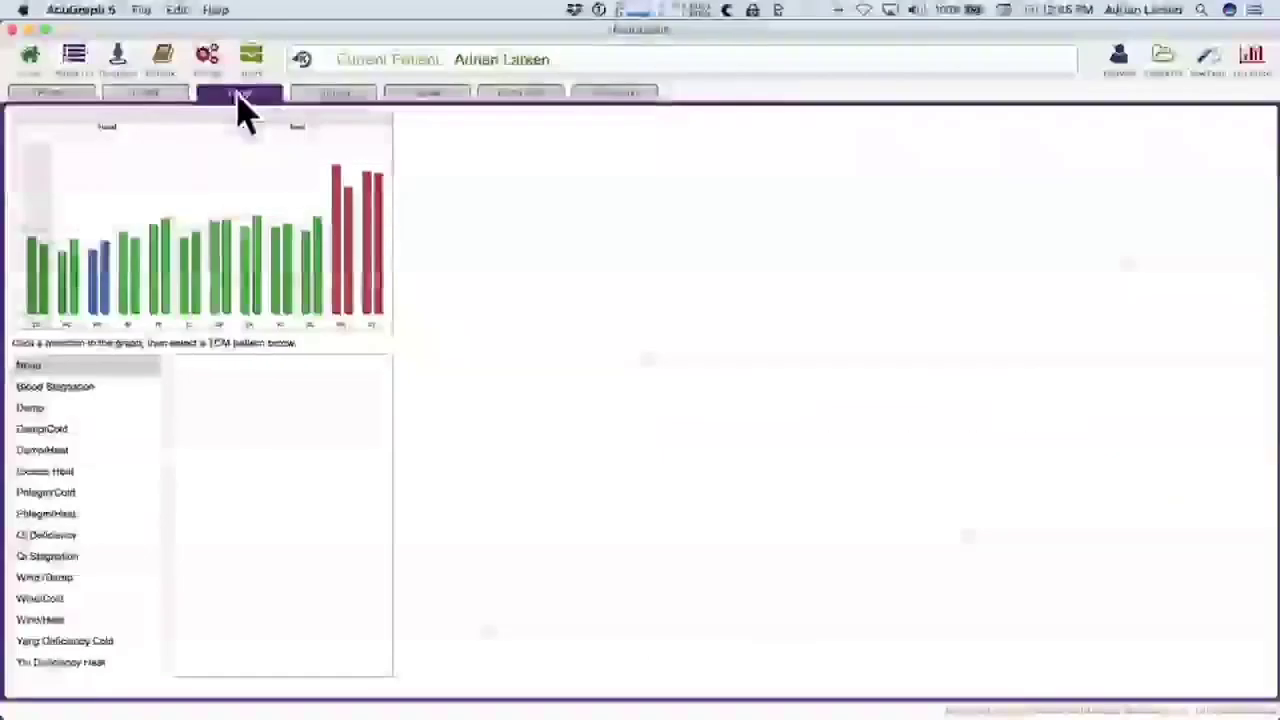
click(337, 276)
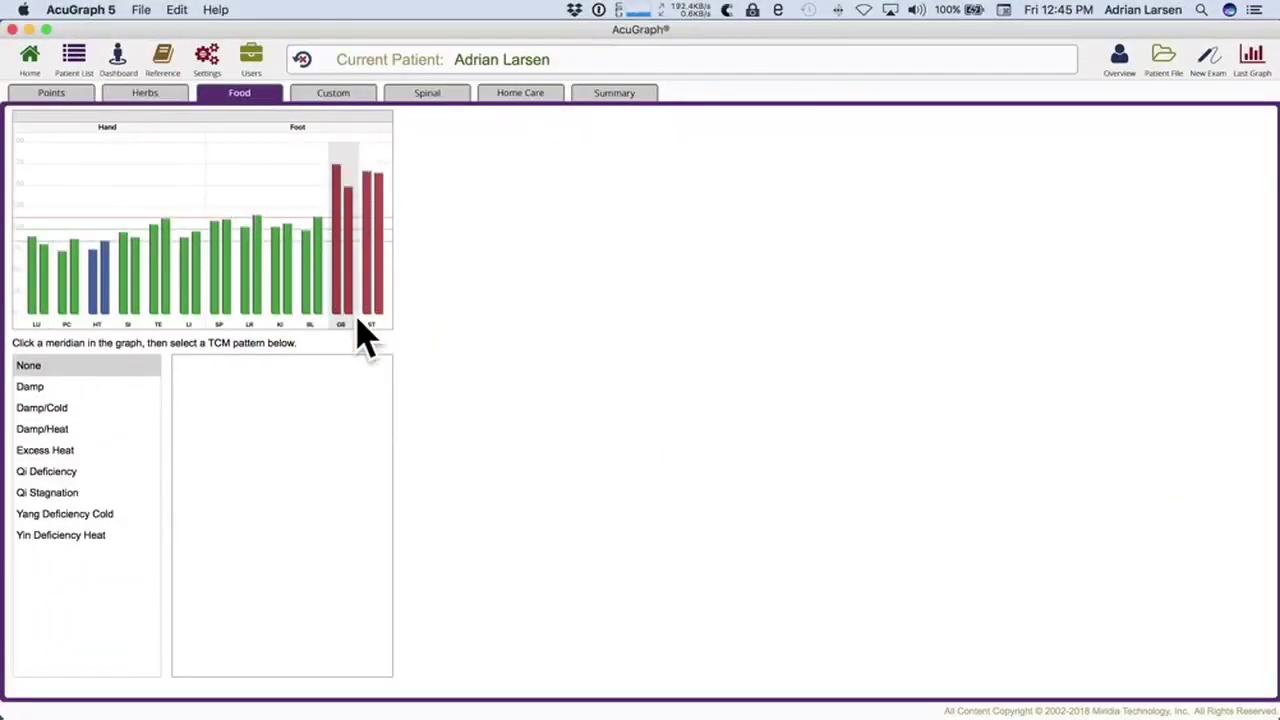
click(46, 494)
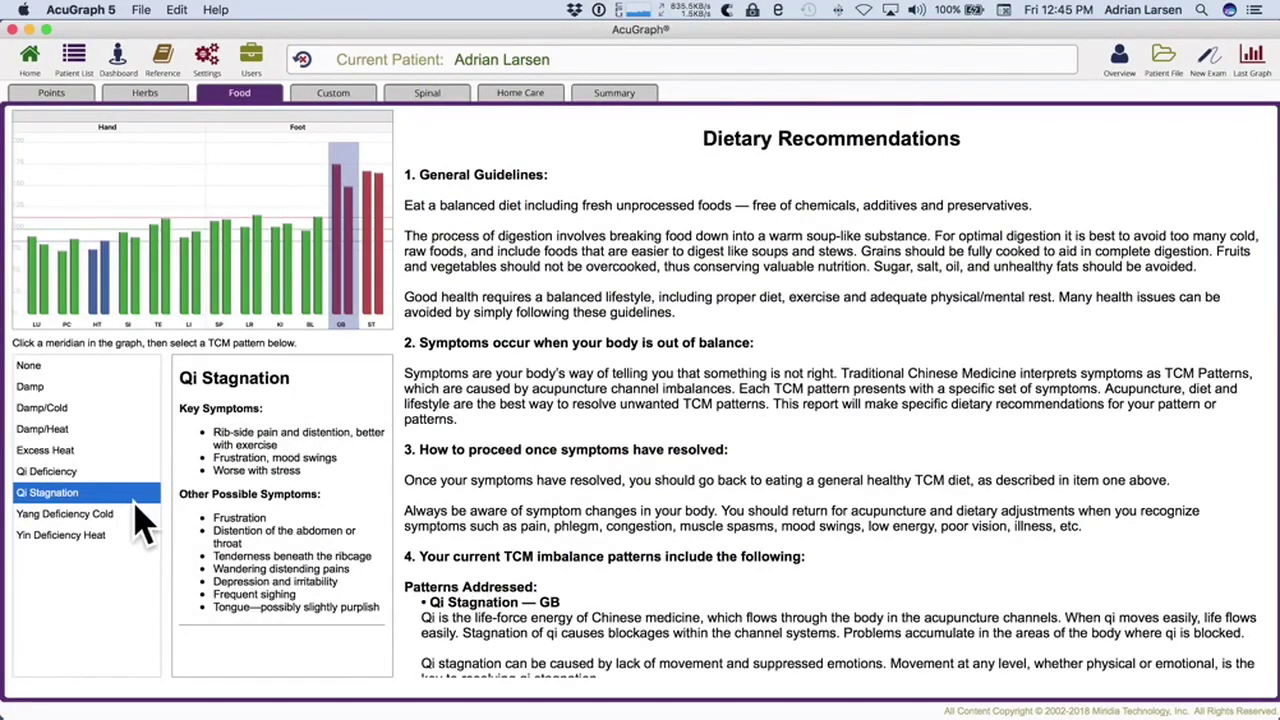
scroll(643, 494, down, 3)
scroll(643, 494, down, 10)
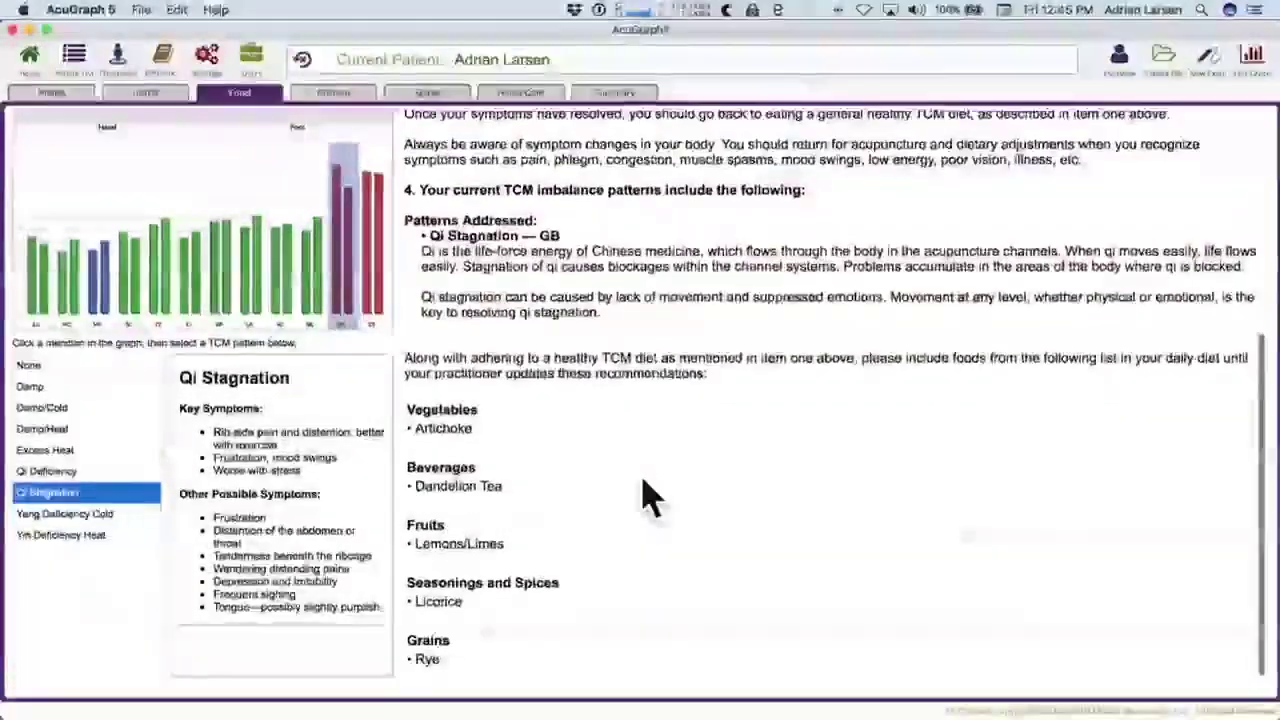
scroll(643, 494, up, 9)
scroll(543, 523, down, 3)
scroll(535, 572, down, 6)
scroll(500, 594, up, 3)
scroll(520, 577, up, 4)
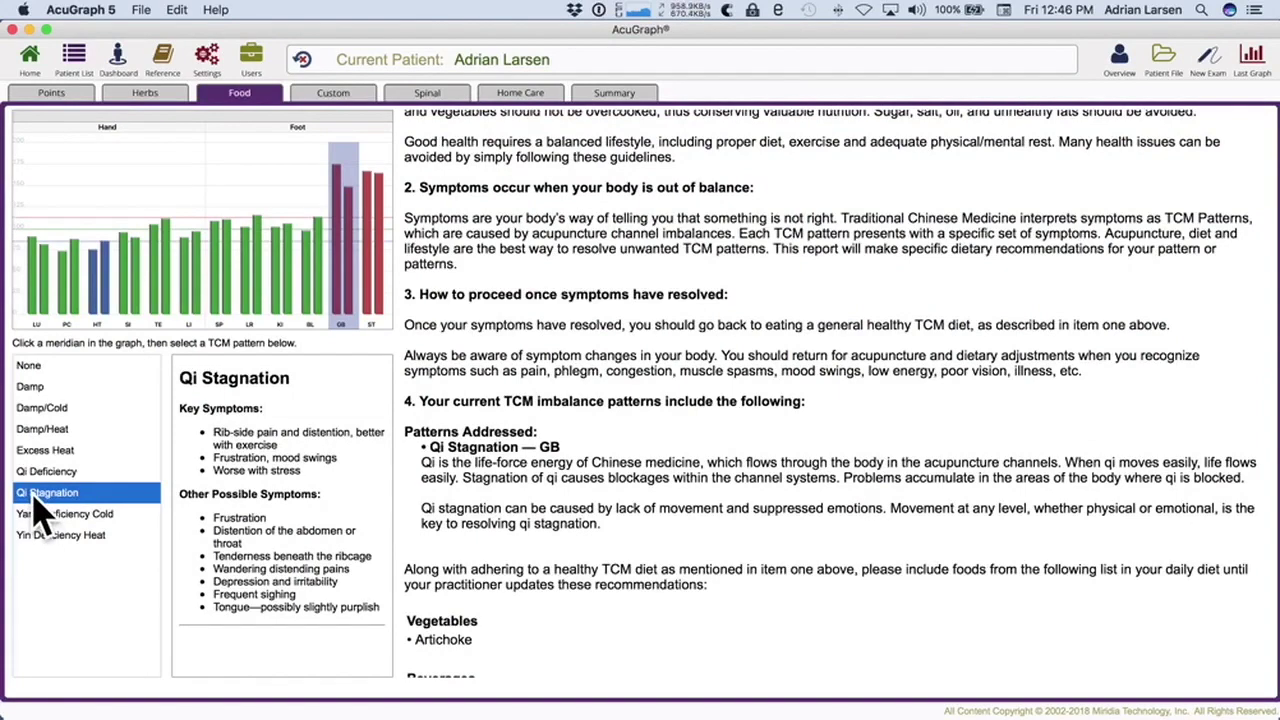
Step: Add Damp/Cold to the GB meridian's patterns alongside Qi Stagnation and review the symptoms and combined food list
super+click(40, 410)
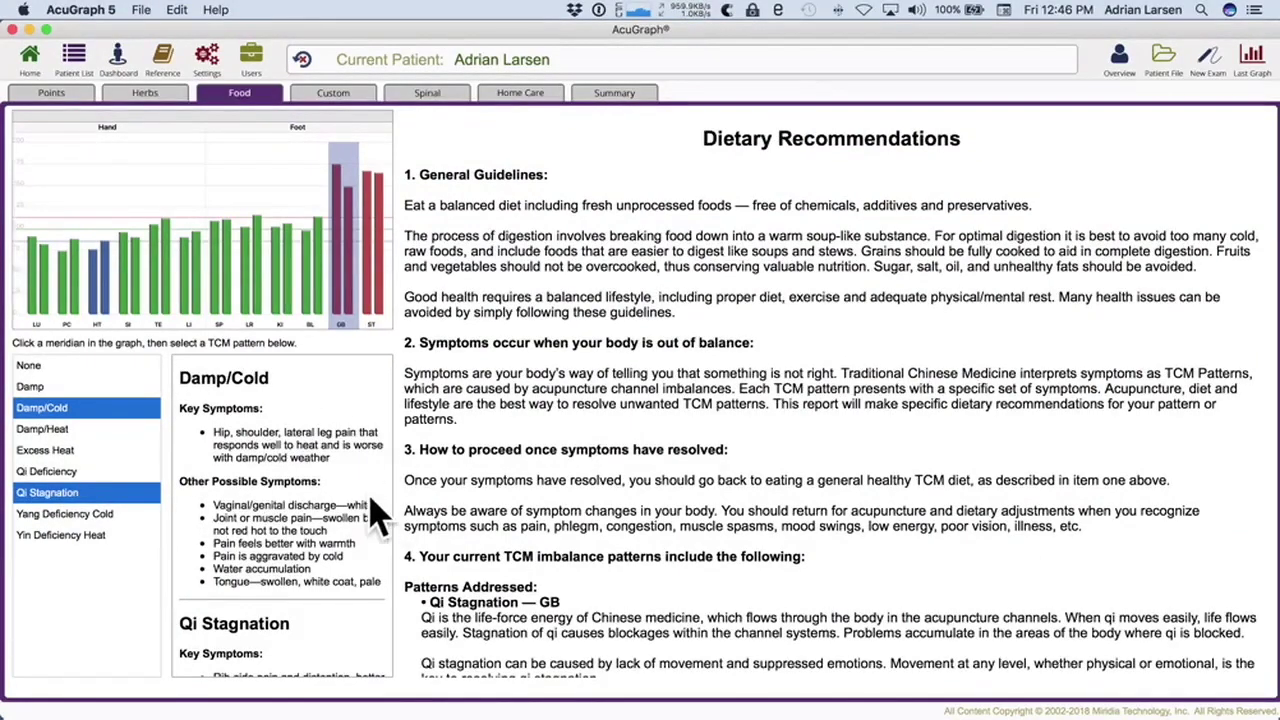
scroll(330, 560, down, 2)
scroll(318, 430, up, 2)
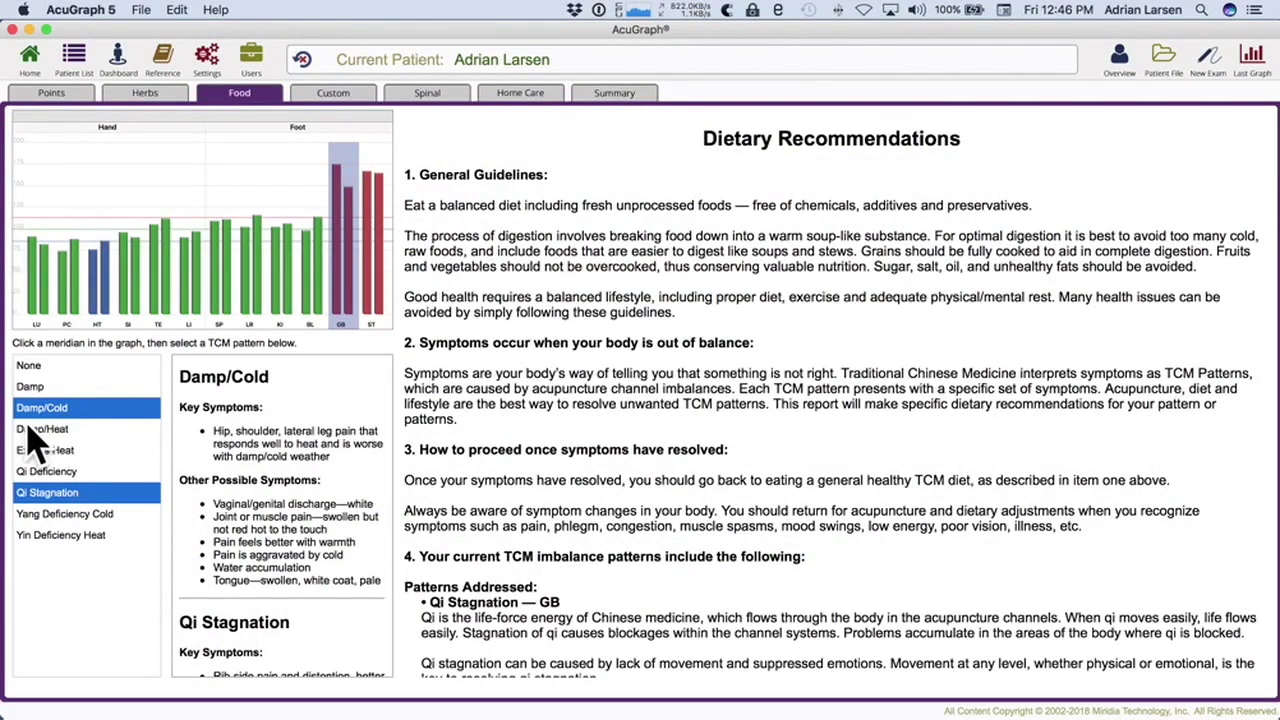
scroll(729, 480, down, 10)
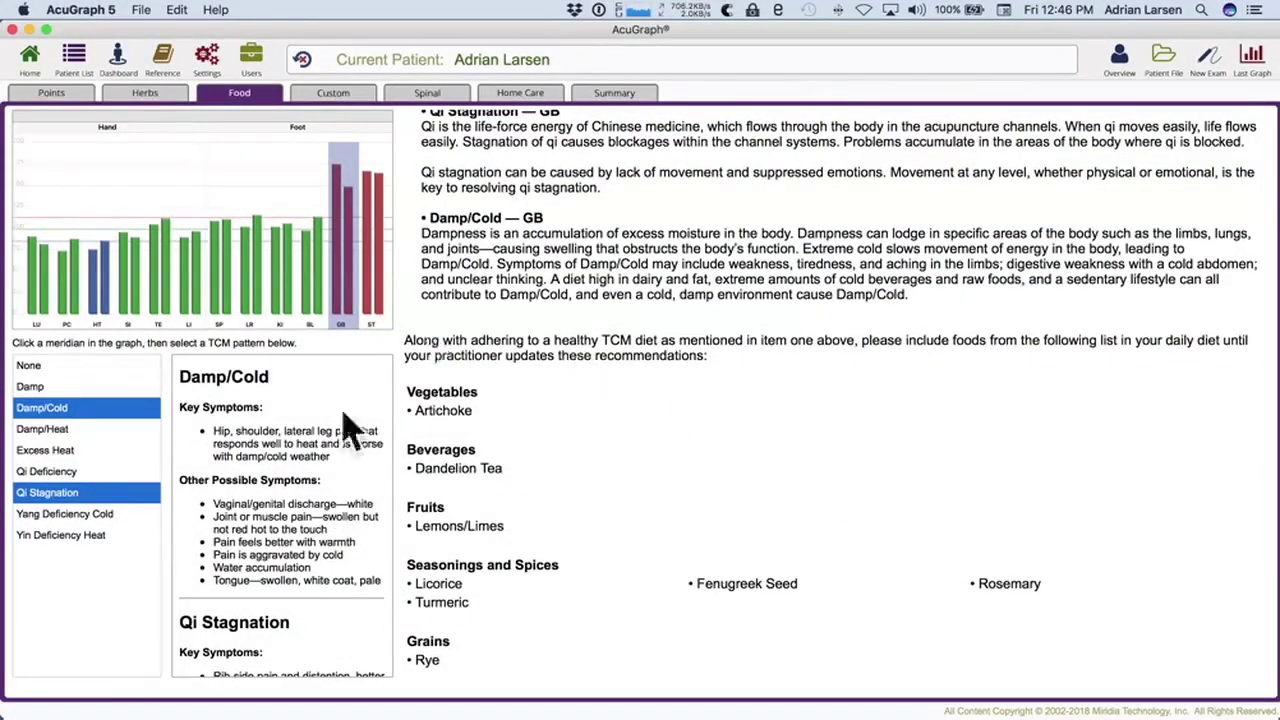
Step: Deselect Qi Stagnation and Damp/Cold for the GB meridian and leave Qi Deficiency as its only pattern
click(45, 495)
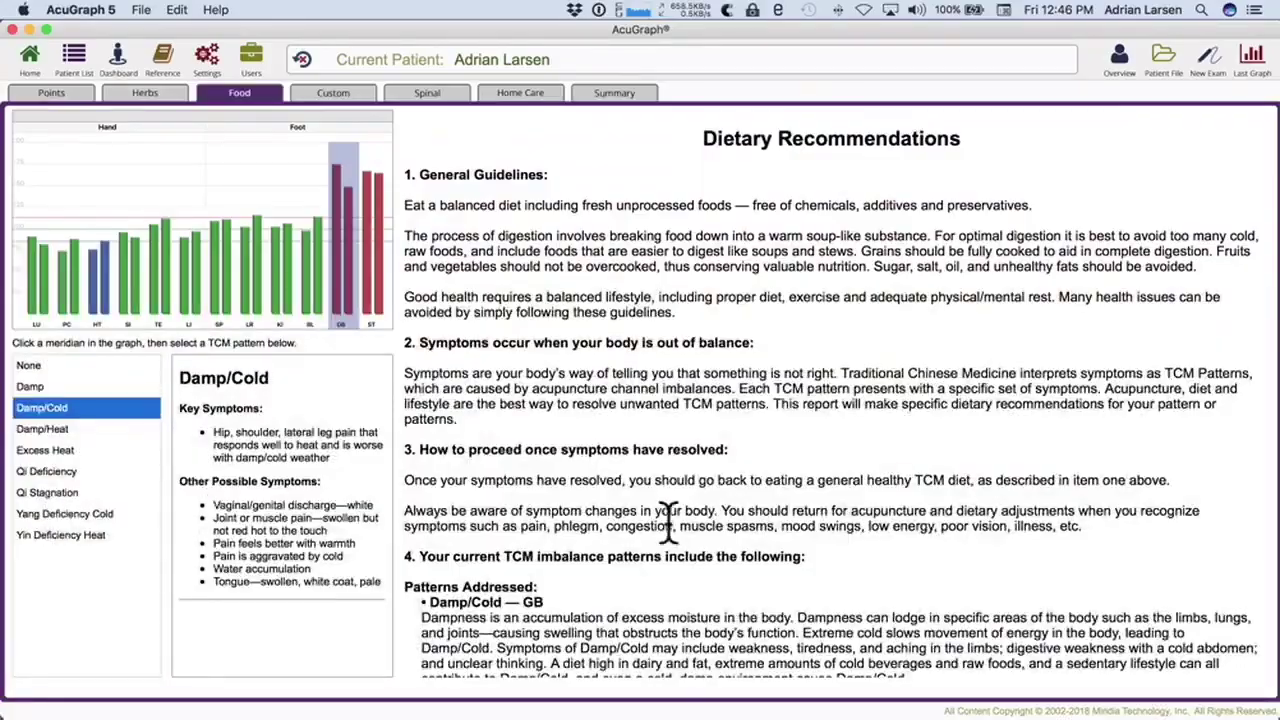
scroll(623, 509, down, 3)
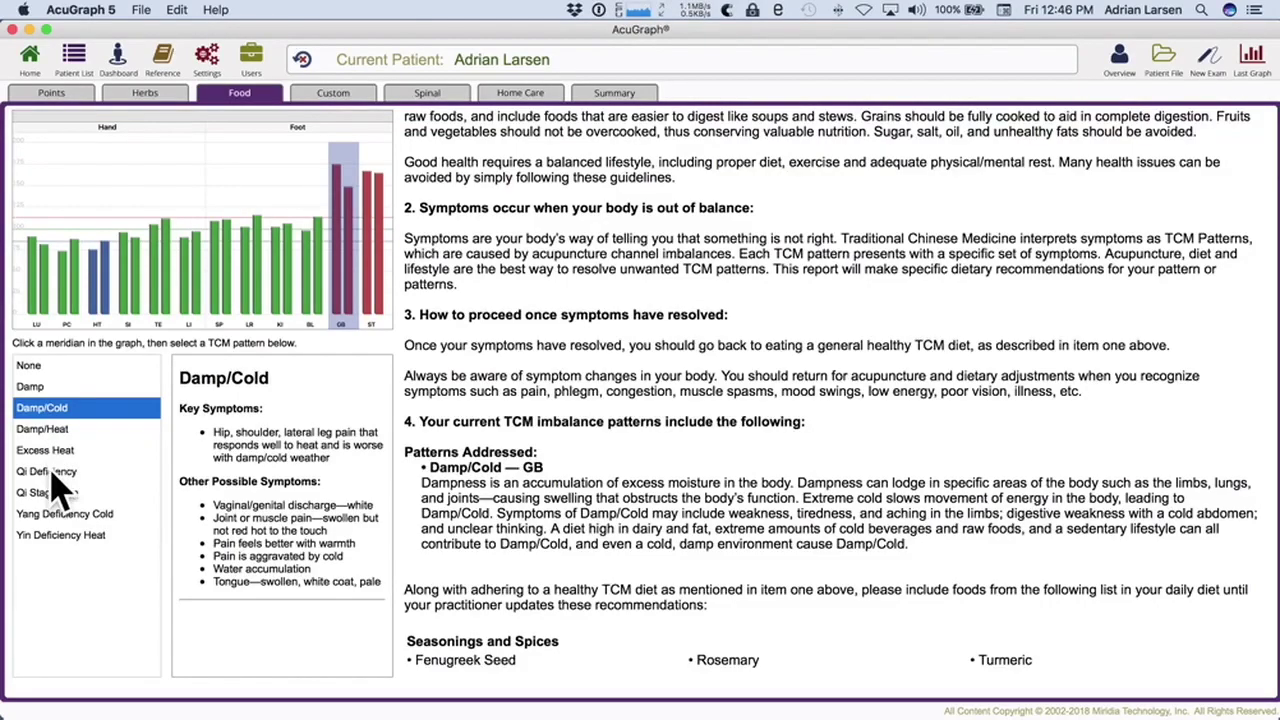
click(52, 473)
click(46, 410)
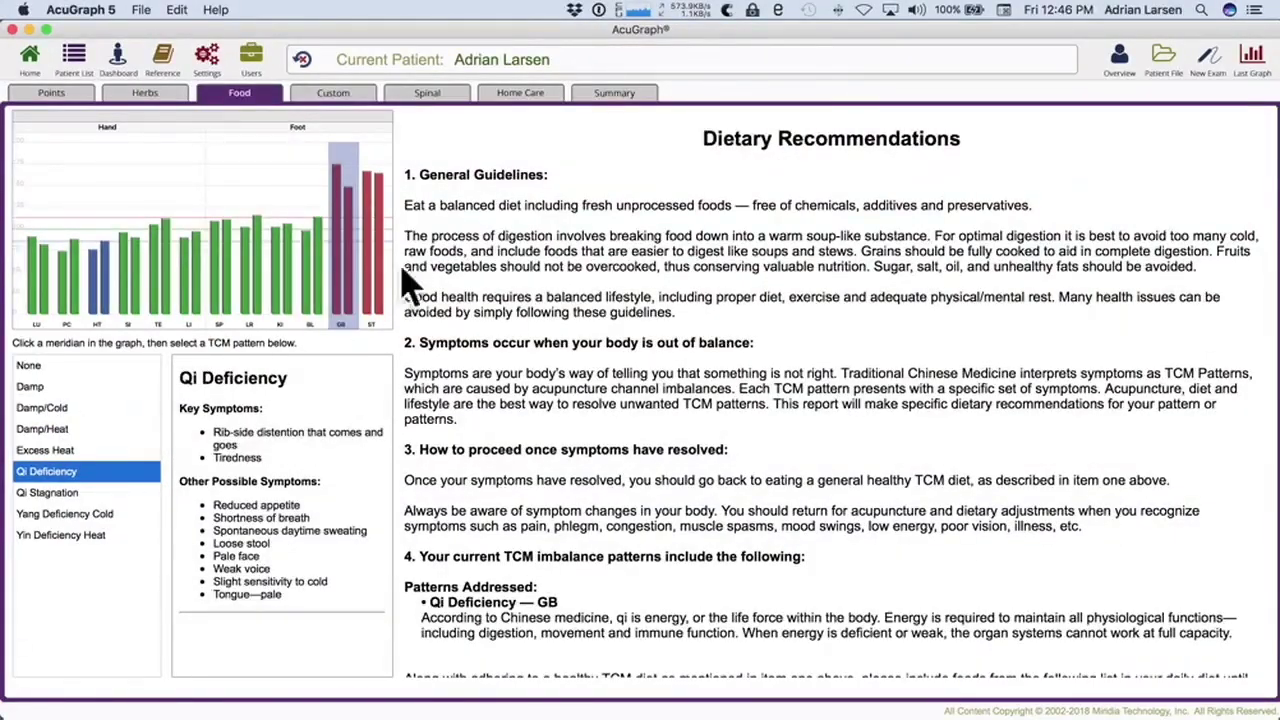
Step: Choose Excess Heat as the TCM pattern for the ST meridian and review the recommended foods for both meridians
click(376, 300)
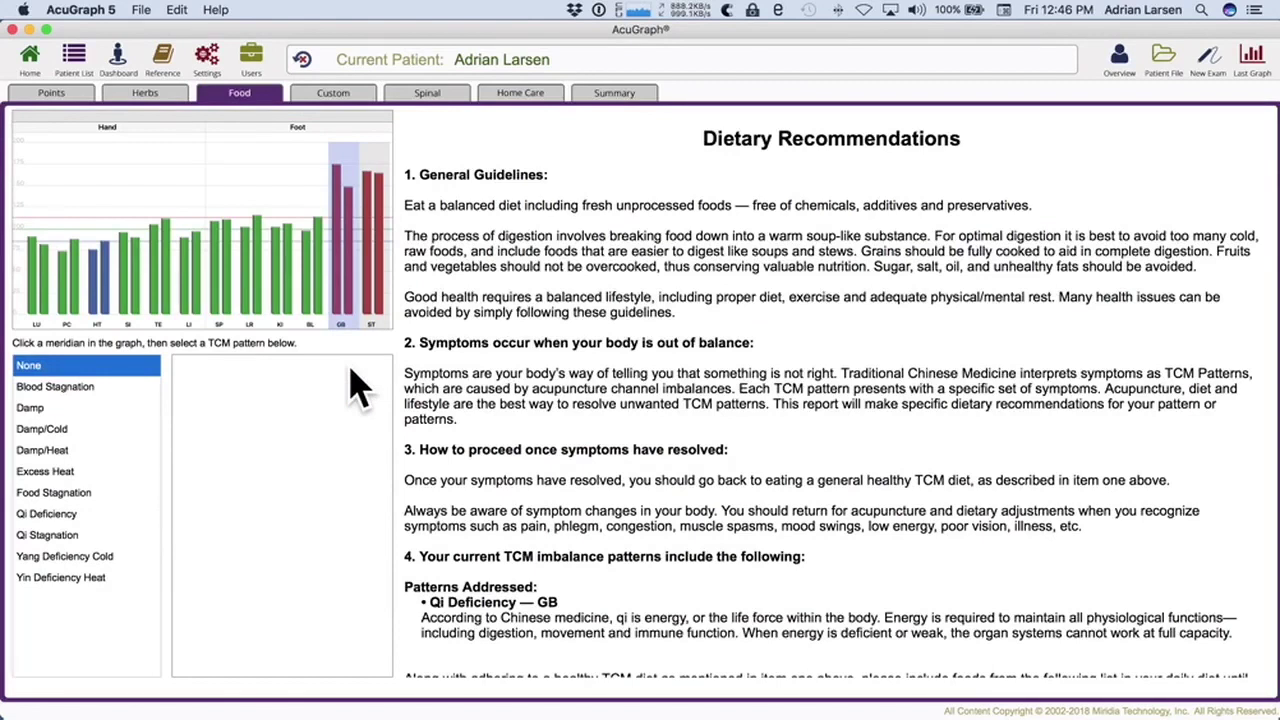
click(30, 475)
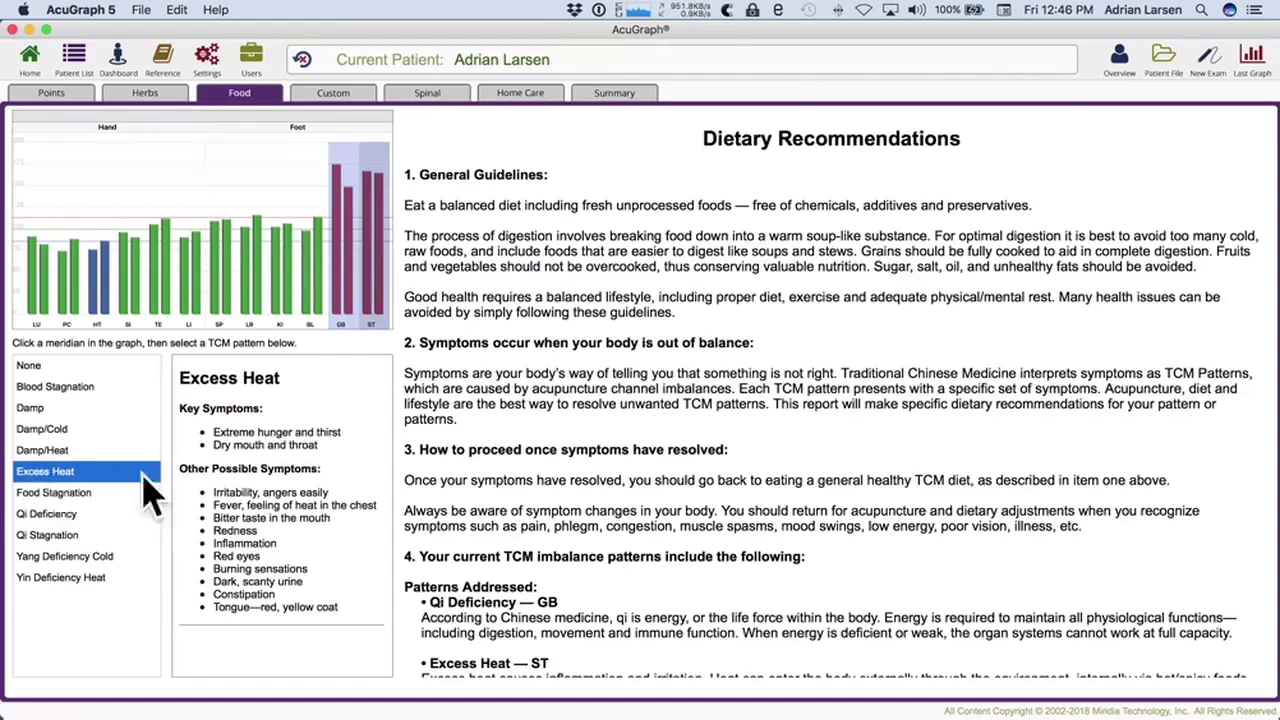
scroll(585, 570, down, 8)
scroll(586, 566, down, 6)
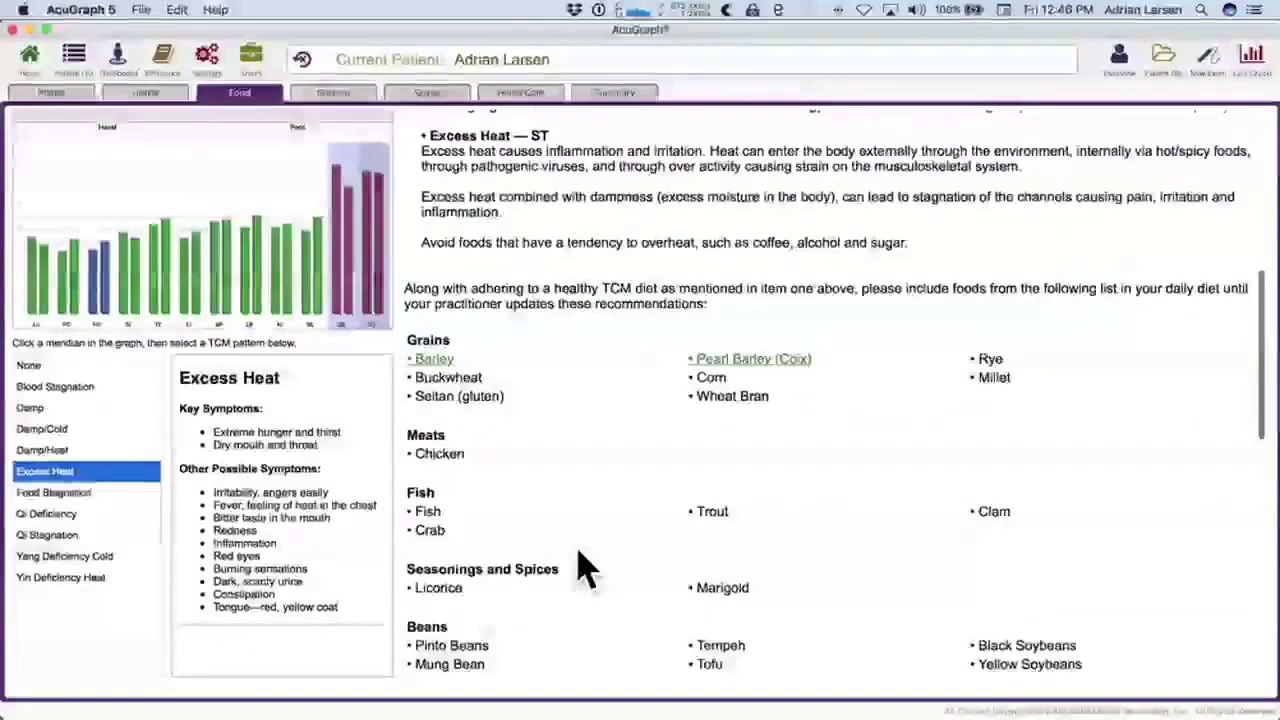
scroll(640, 500, down, 6)
scroll(640, 500, up, 10)
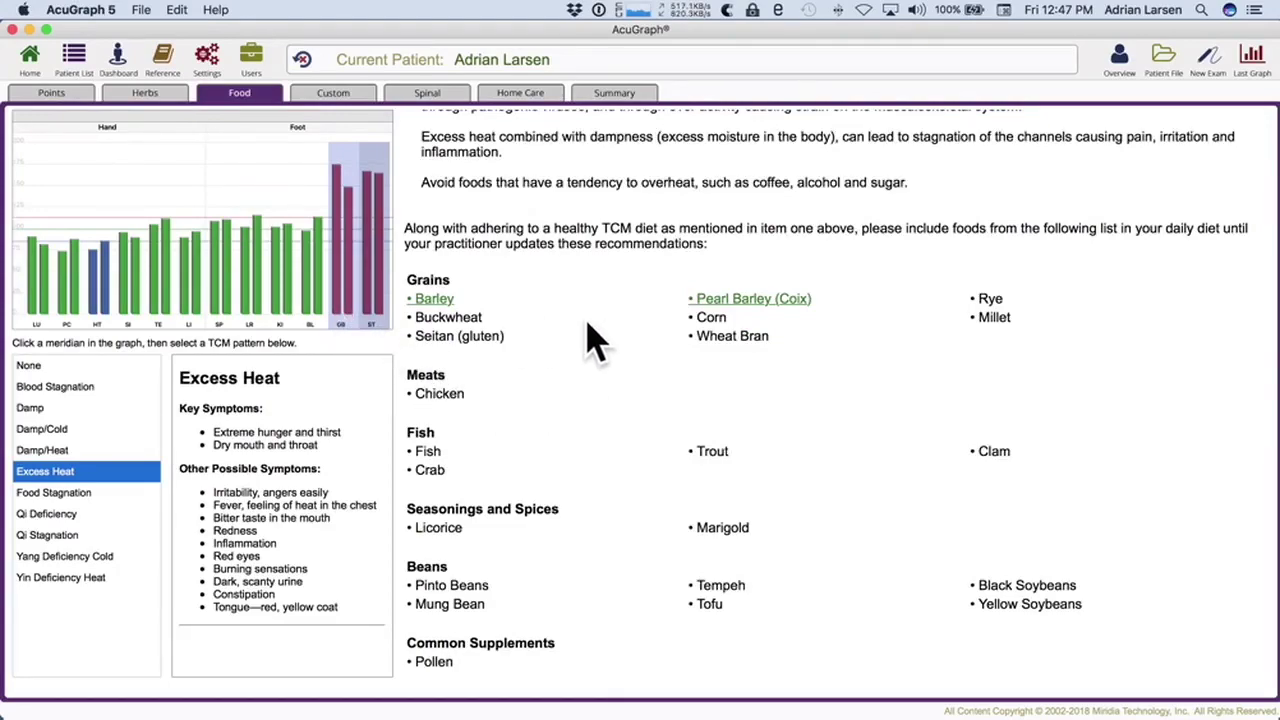
scroll(614, 414, down, 10)
scroll(614, 414, down, 15)
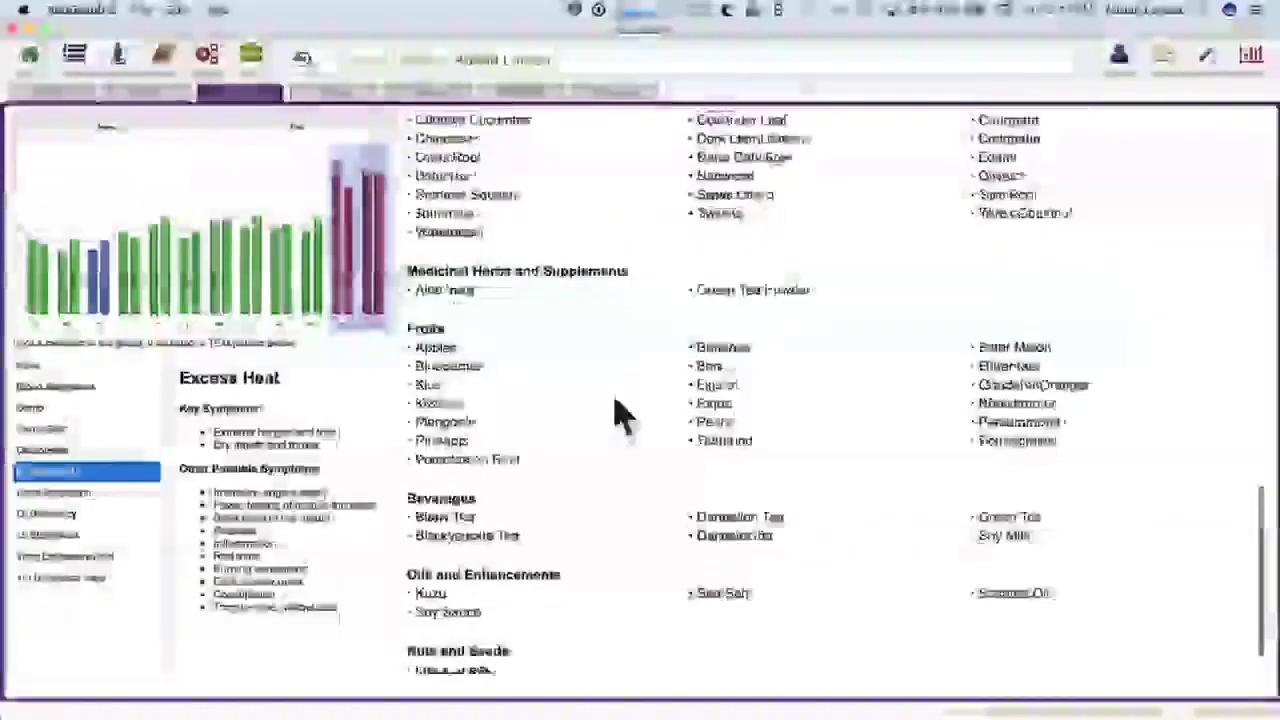
scroll(585, 488, down, 6)
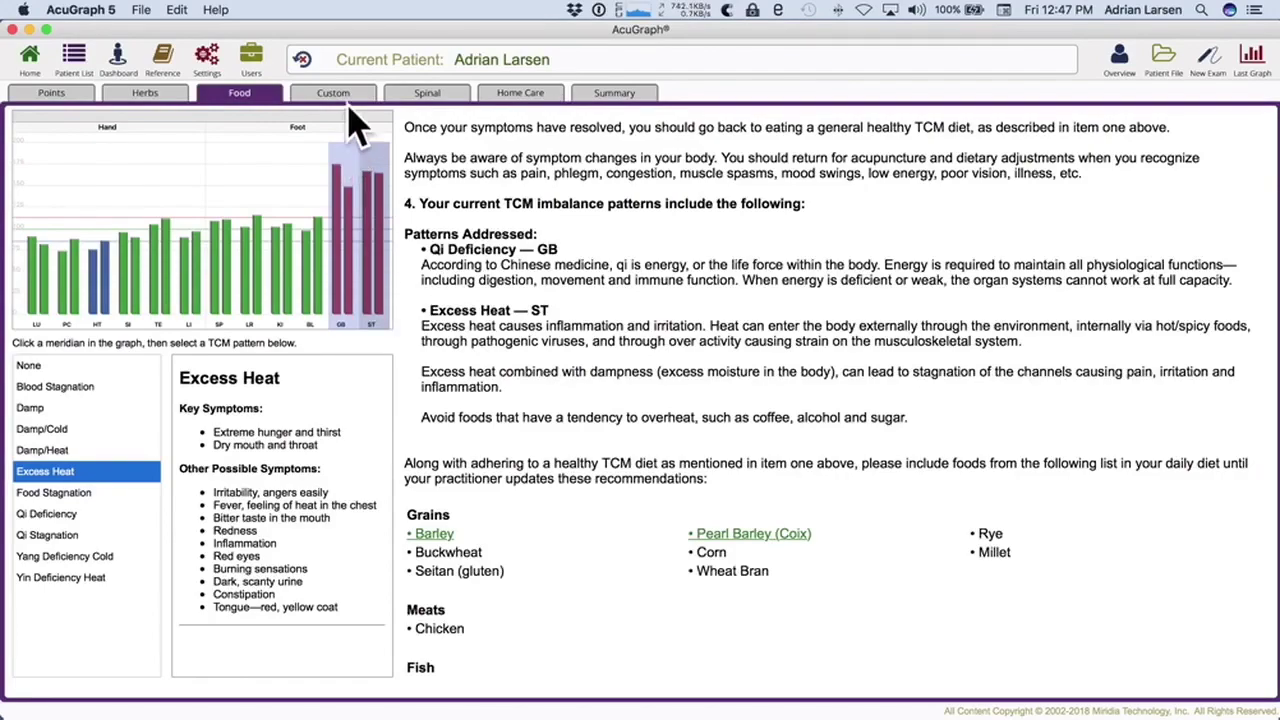
scroll(615, 425, up, 5)
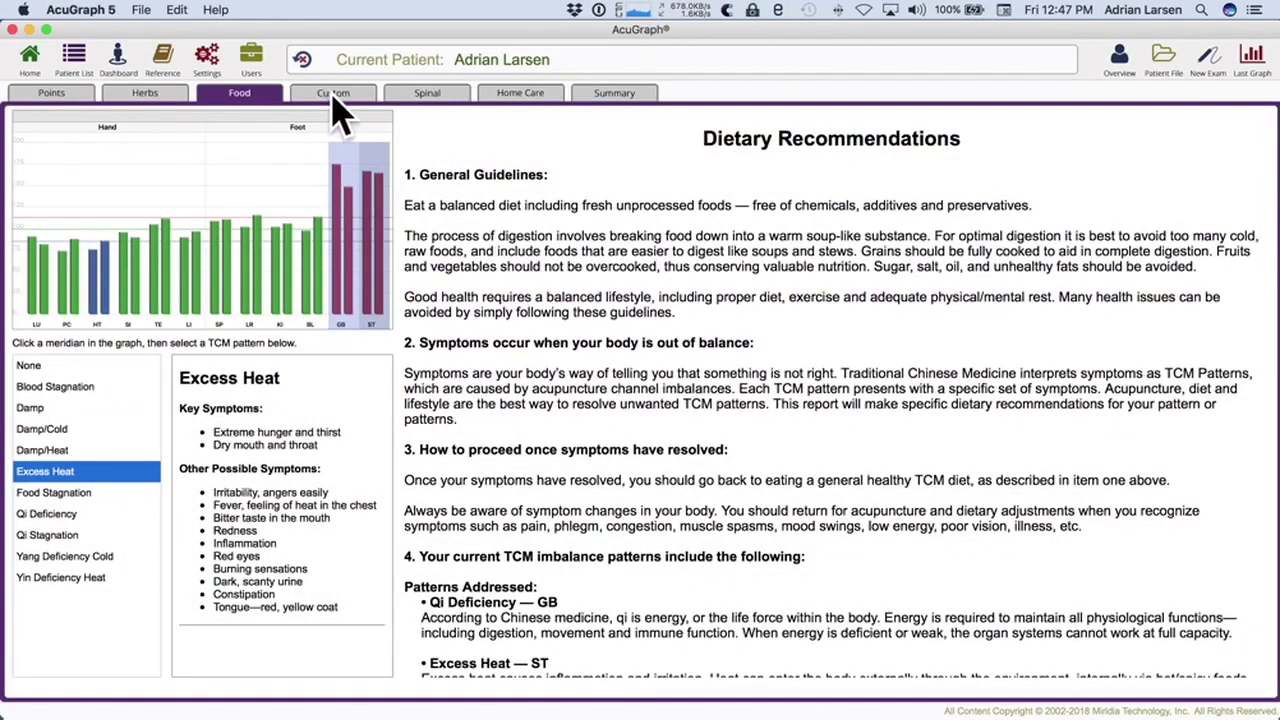
Step: Check the exam's custom Peppermint Oil recommendation and open the spinal recommendations
click(335, 108)
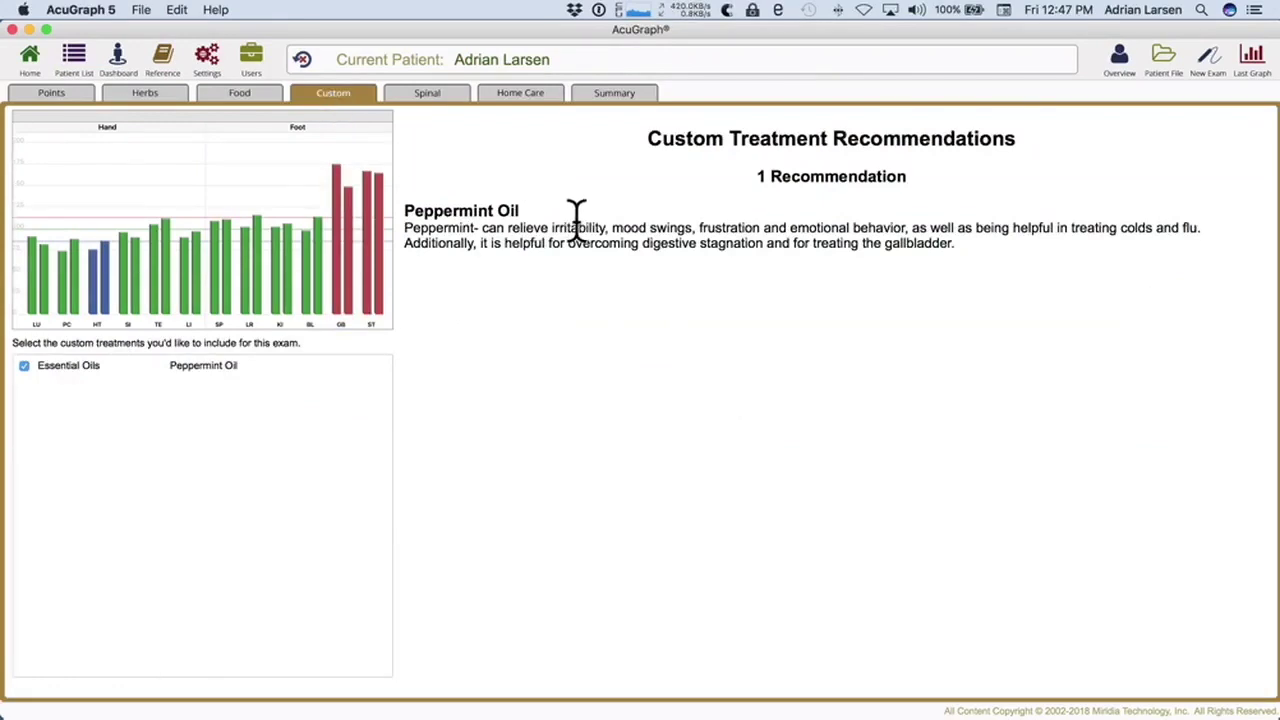
click(428, 95)
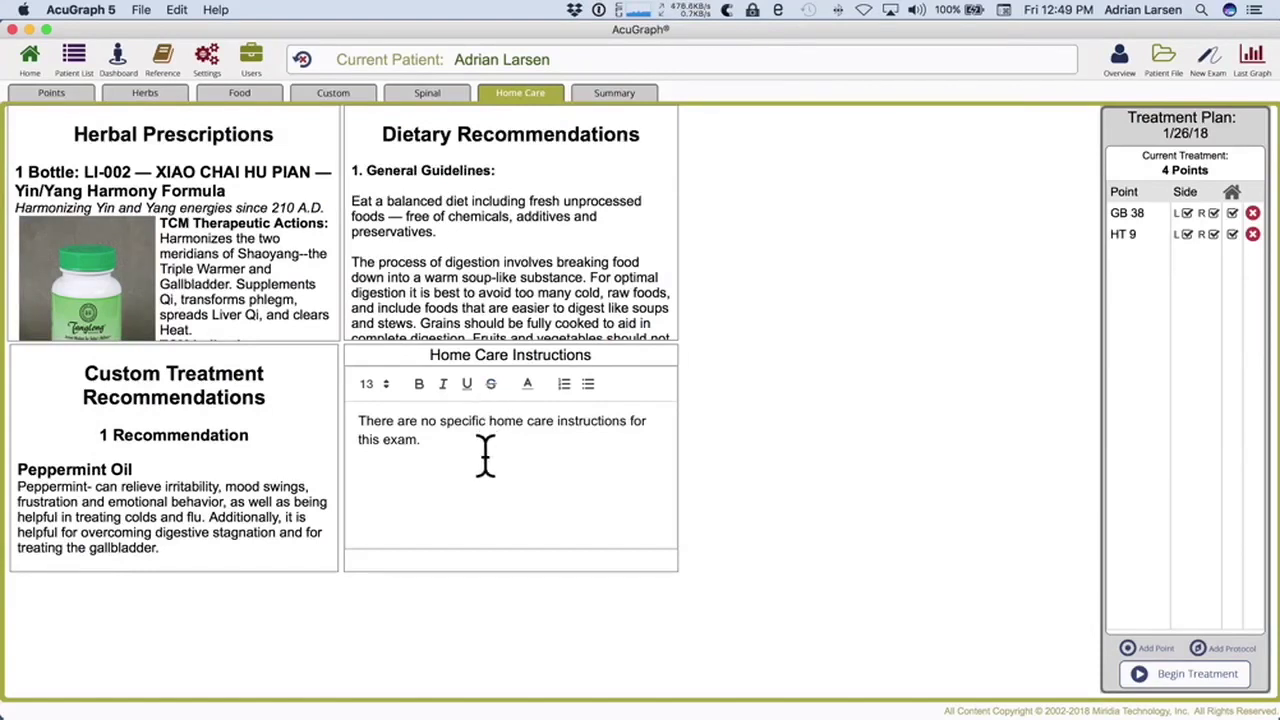
Step: Replace the default home care instructions with "Patient needs to sleep in every morning." and keep the edit so it can be saved
drag(477, 449, 332, 420)
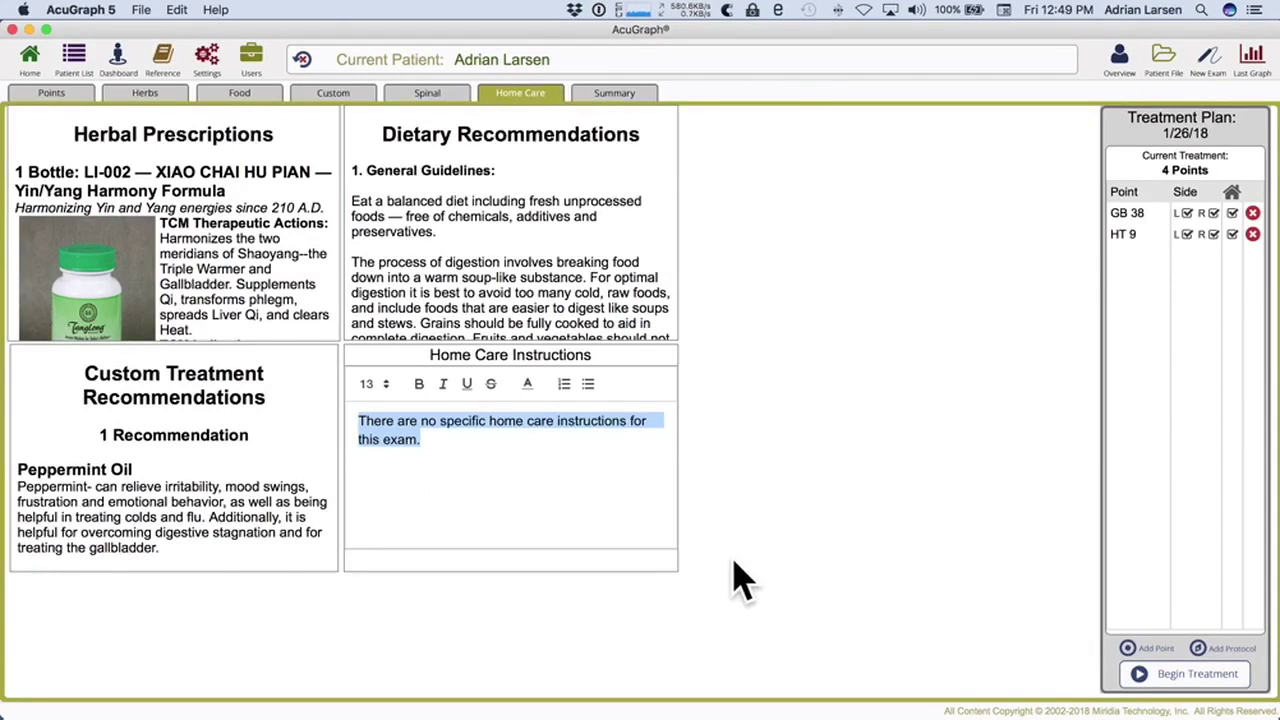
text(Patie)
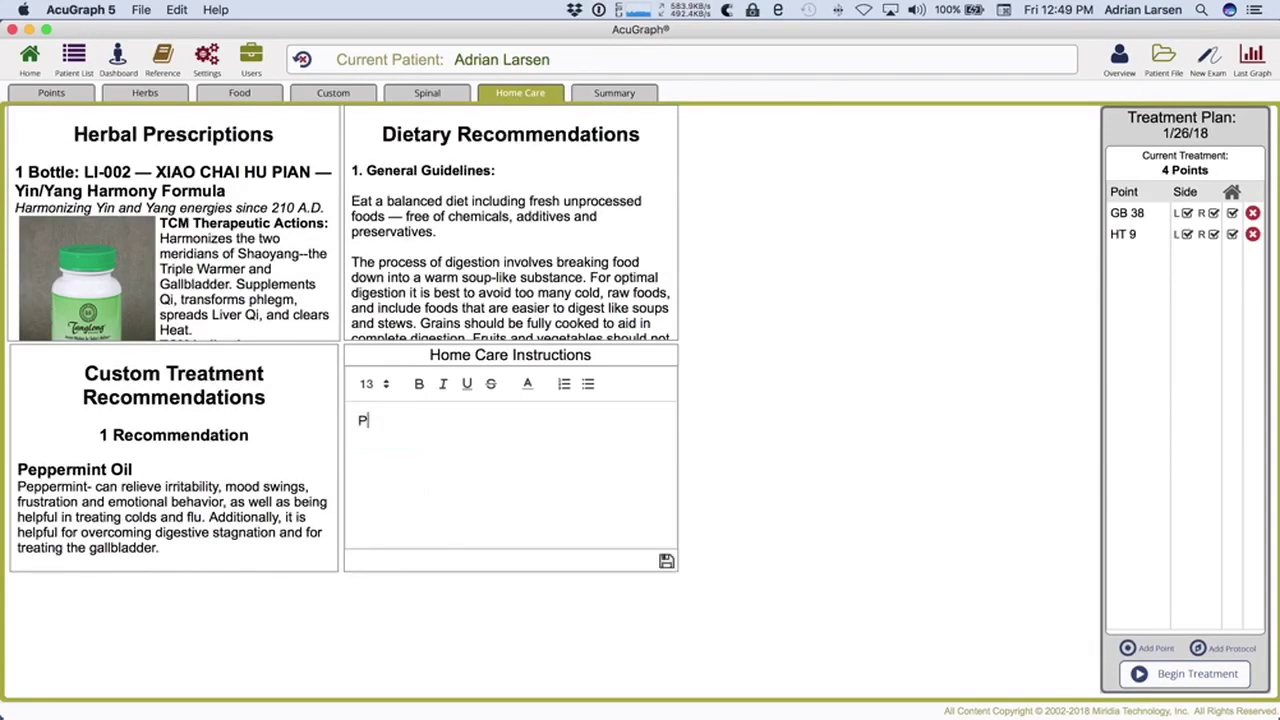
text(nt needs to sleep in every morning.)
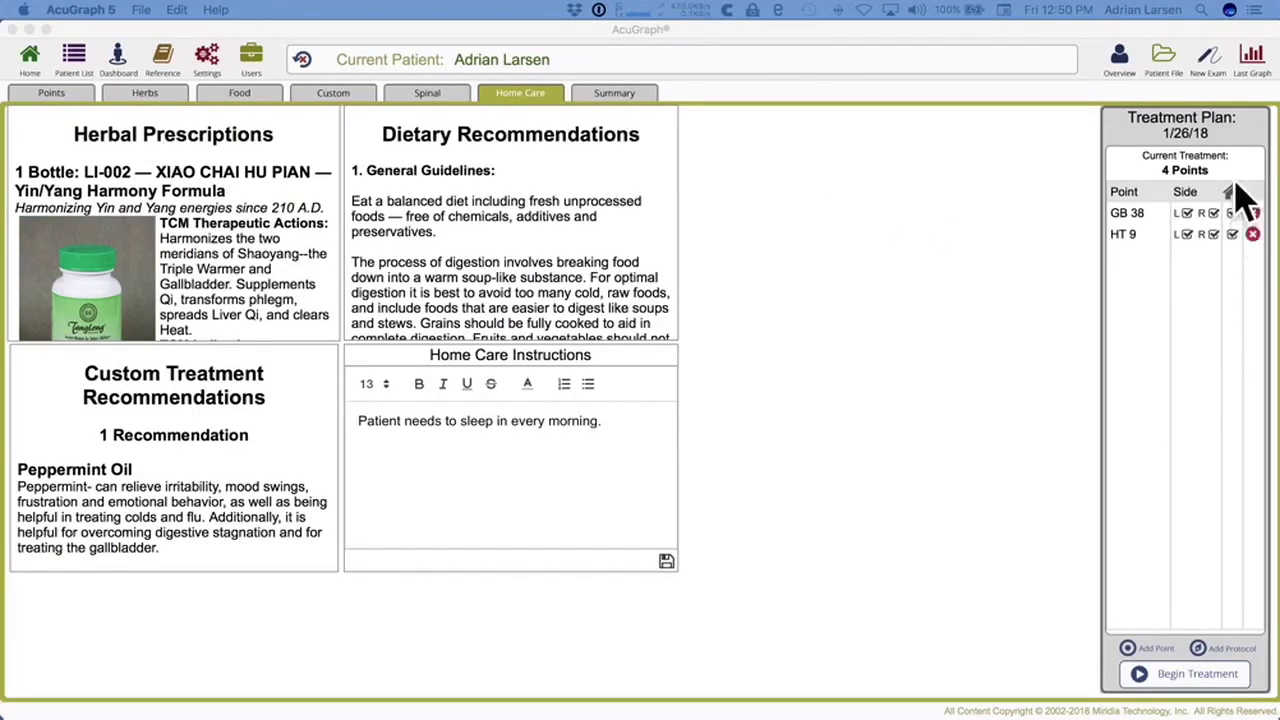
click(1232, 234)
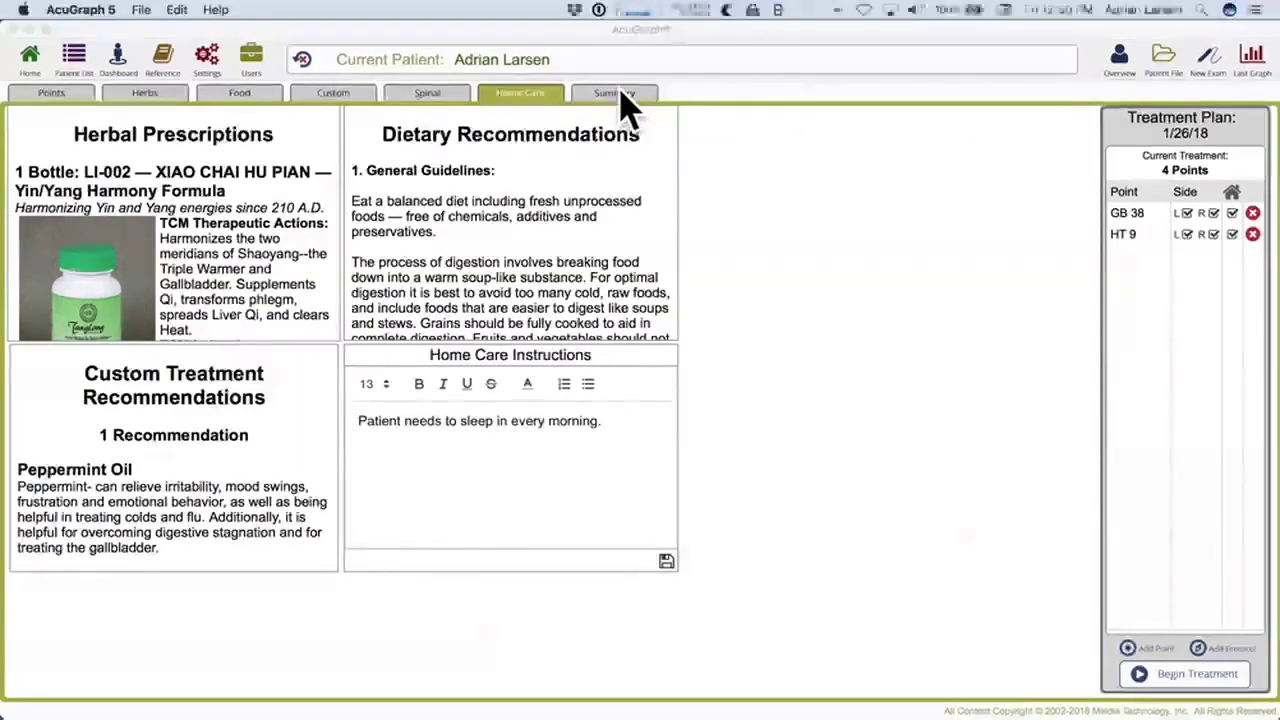
click(614, 93)
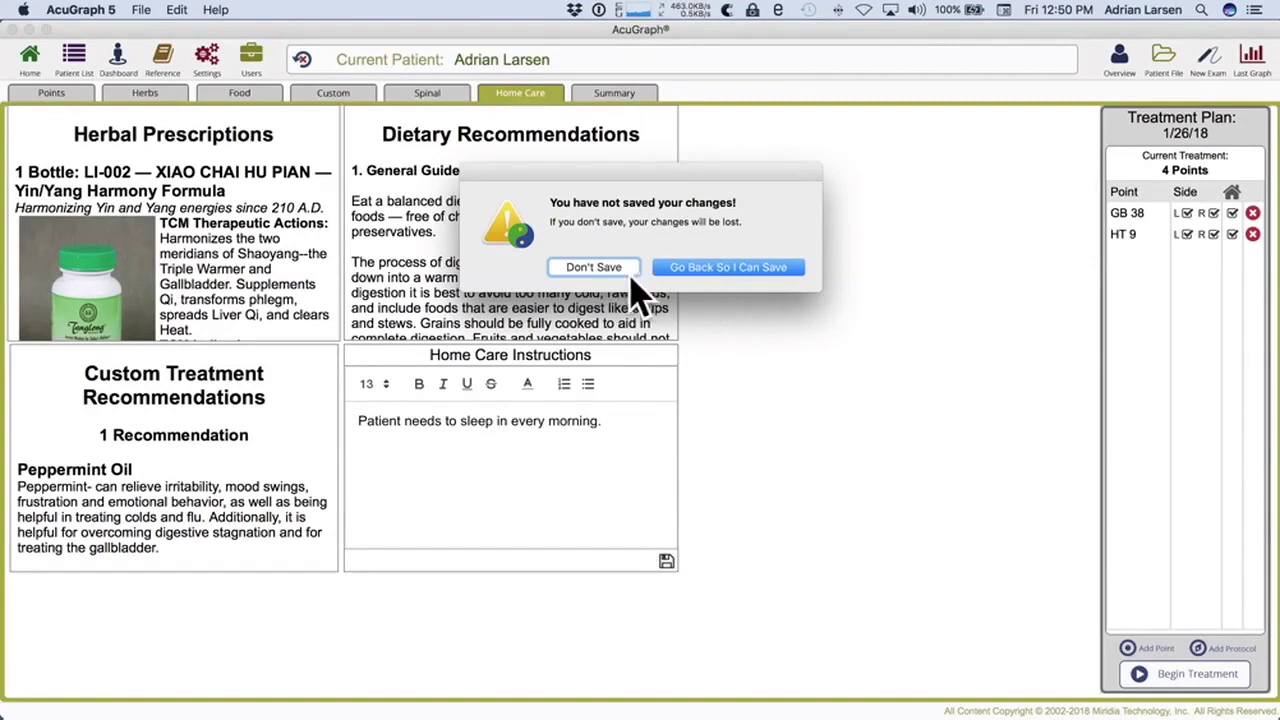
click(717, 280)
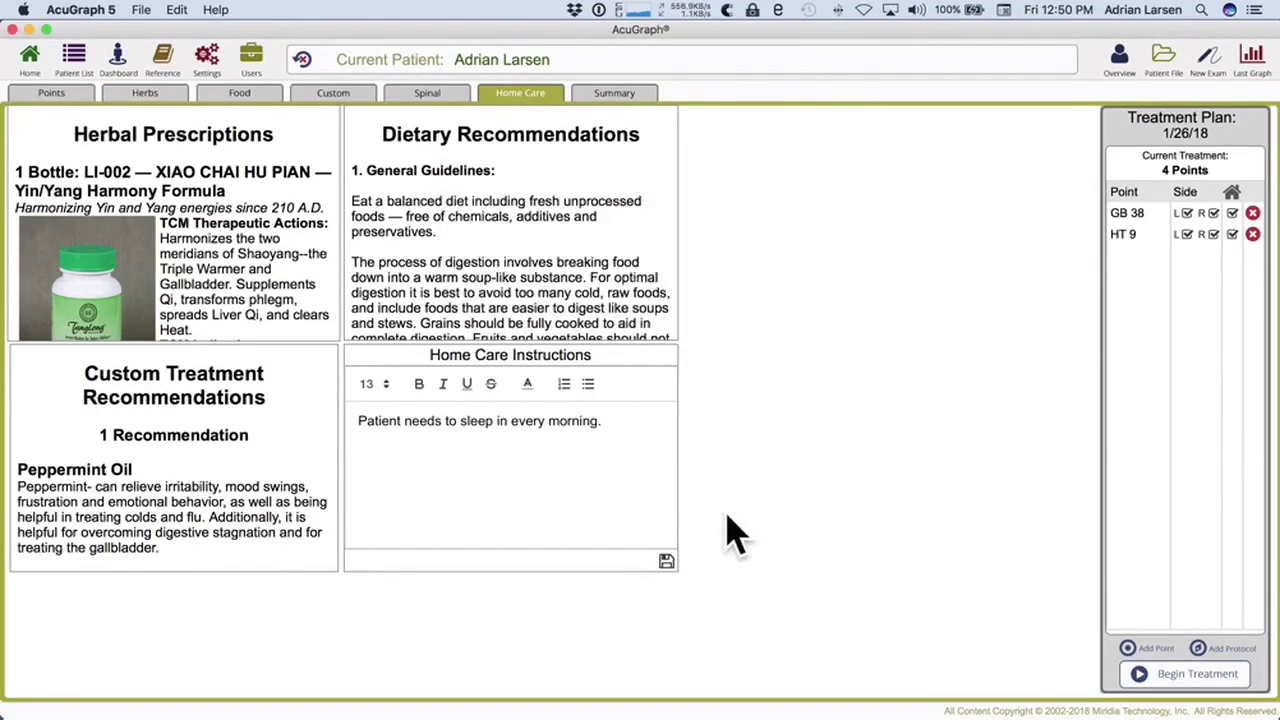
Step: In the exam's summary report, add the Yin/Yang graph, Custom Treatments and Herbal Prescriptions, and leave out the P.I.E. graph
click(614, 93)
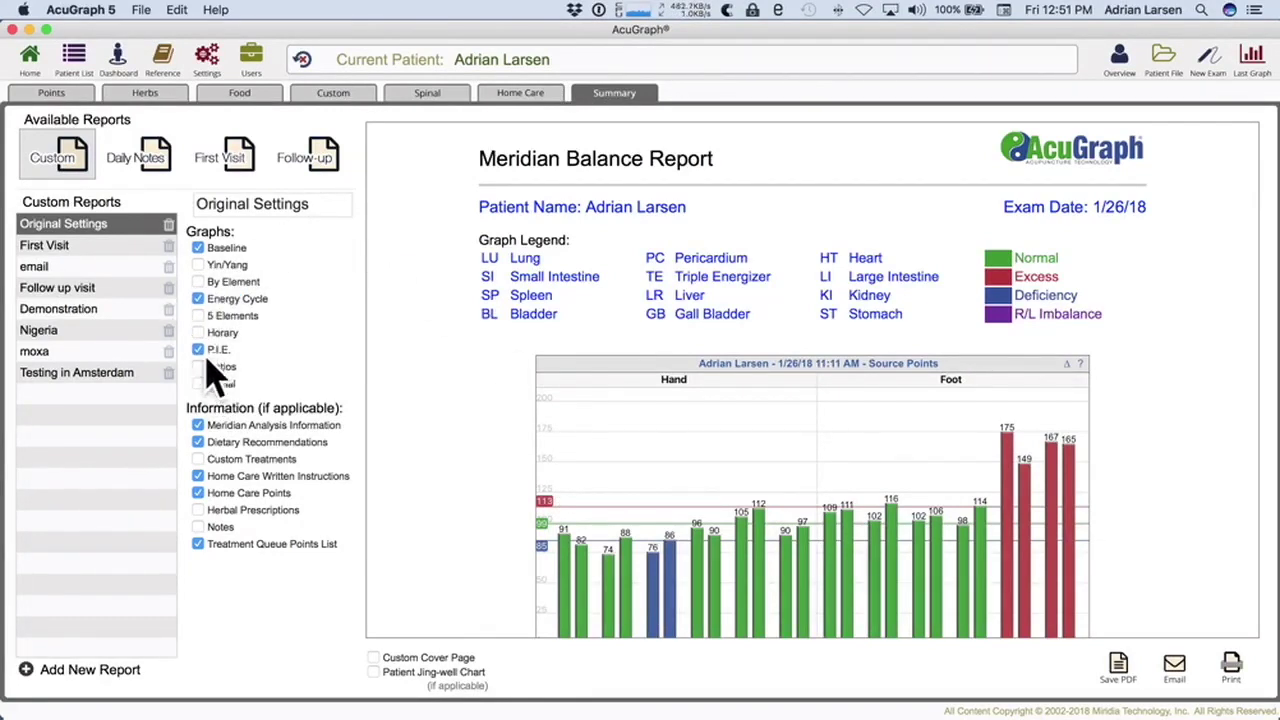
click(198, 264)
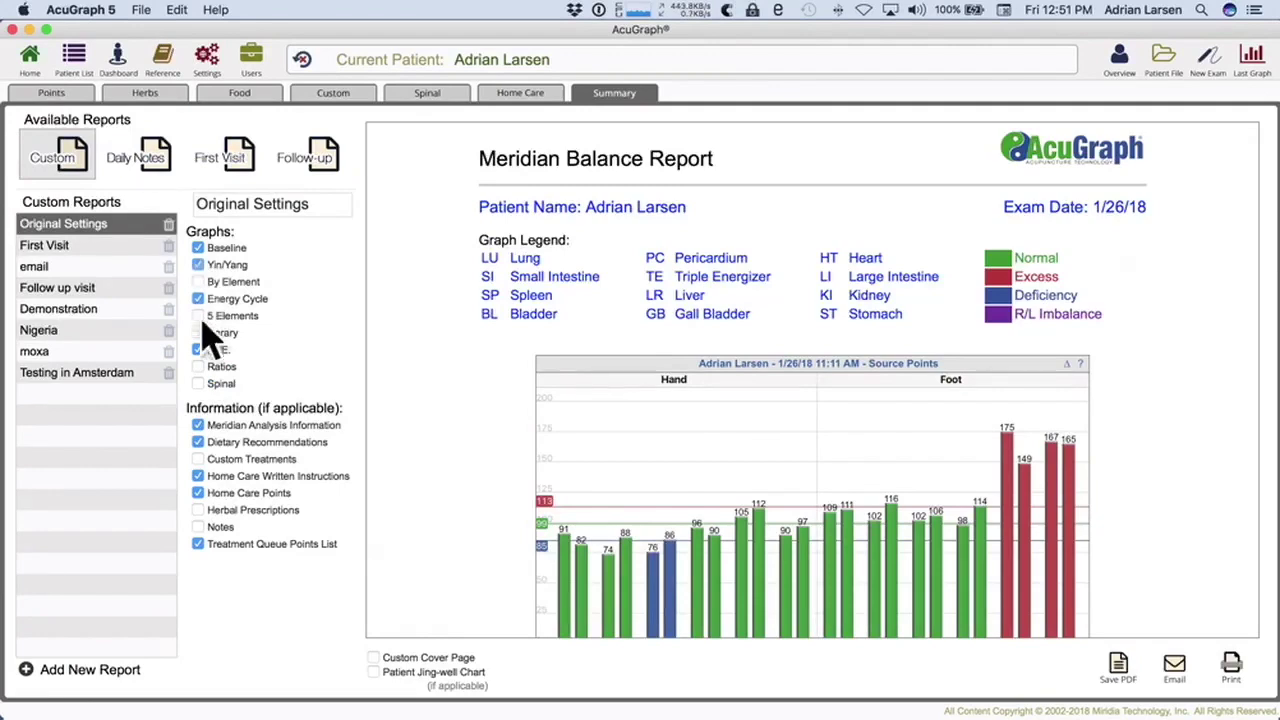
click(198, 349)
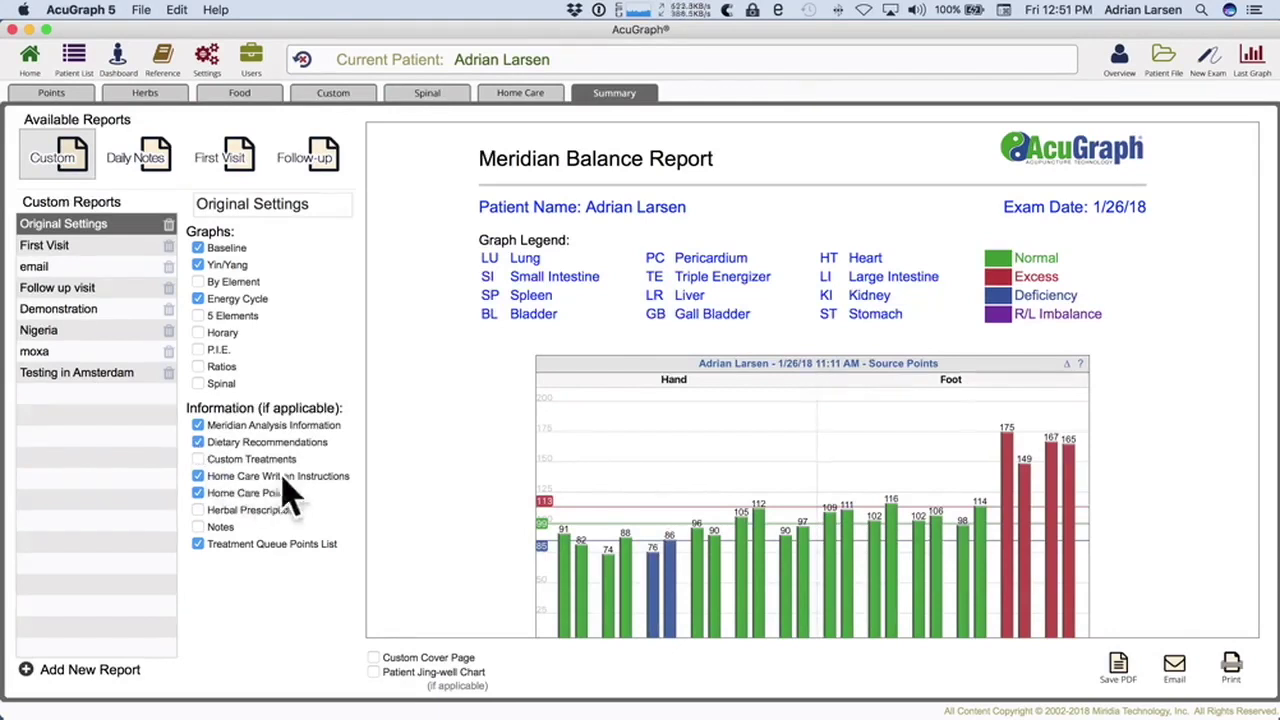
click(198, 459)
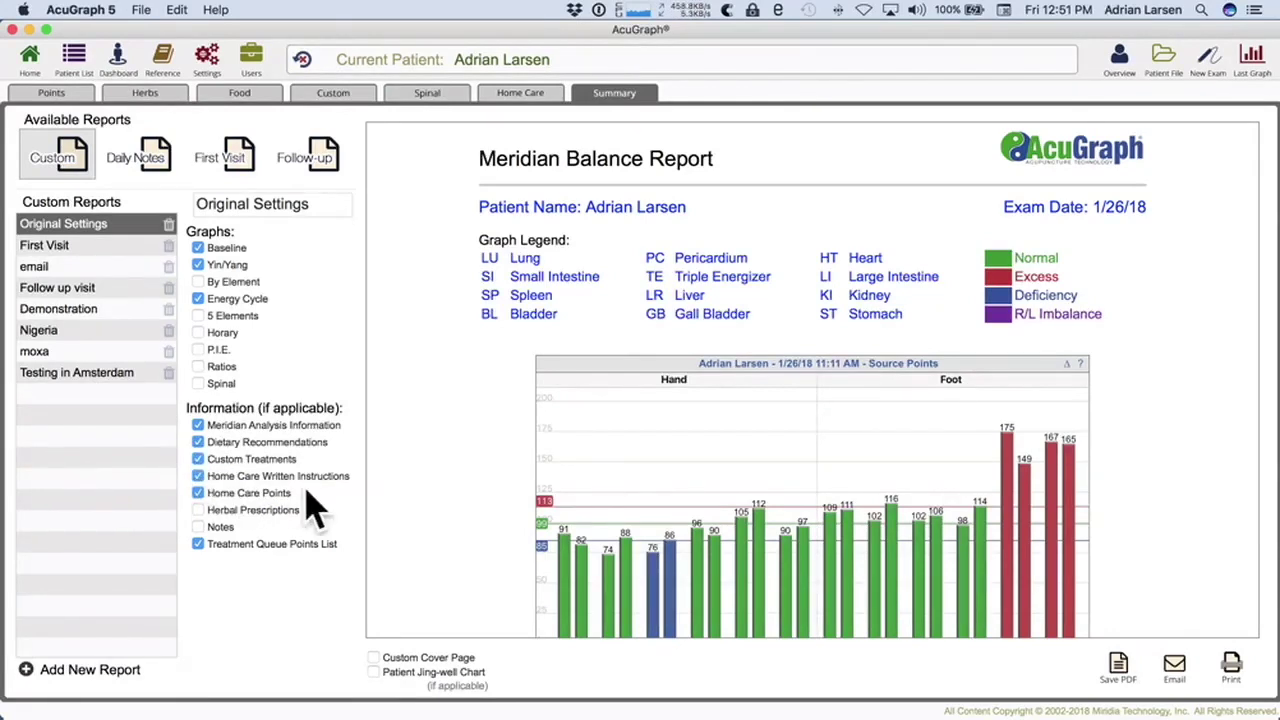
click(198, 511)
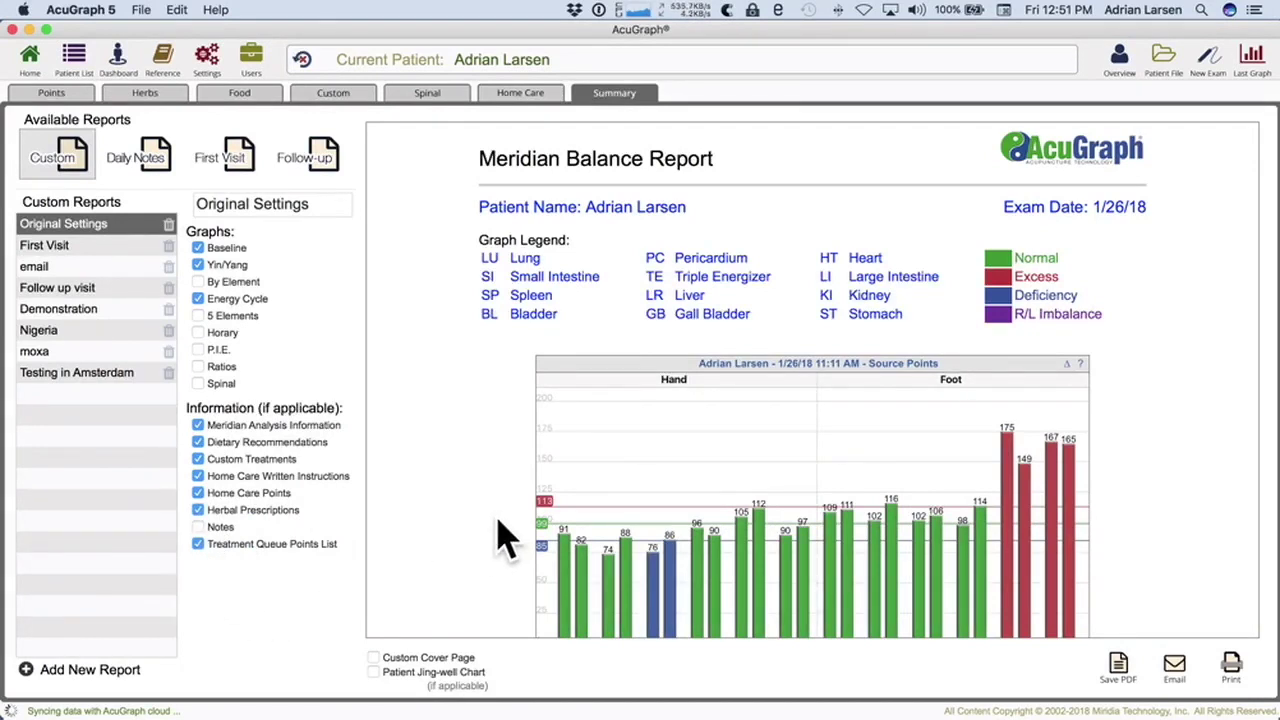
Step: Review the report preview from the graphs and meridian findings through dietary recommendations, custom treatment, home care instructions and self-treatment points
scroll(608, 394, down, 5)
scroll(613, 395, down, 15)
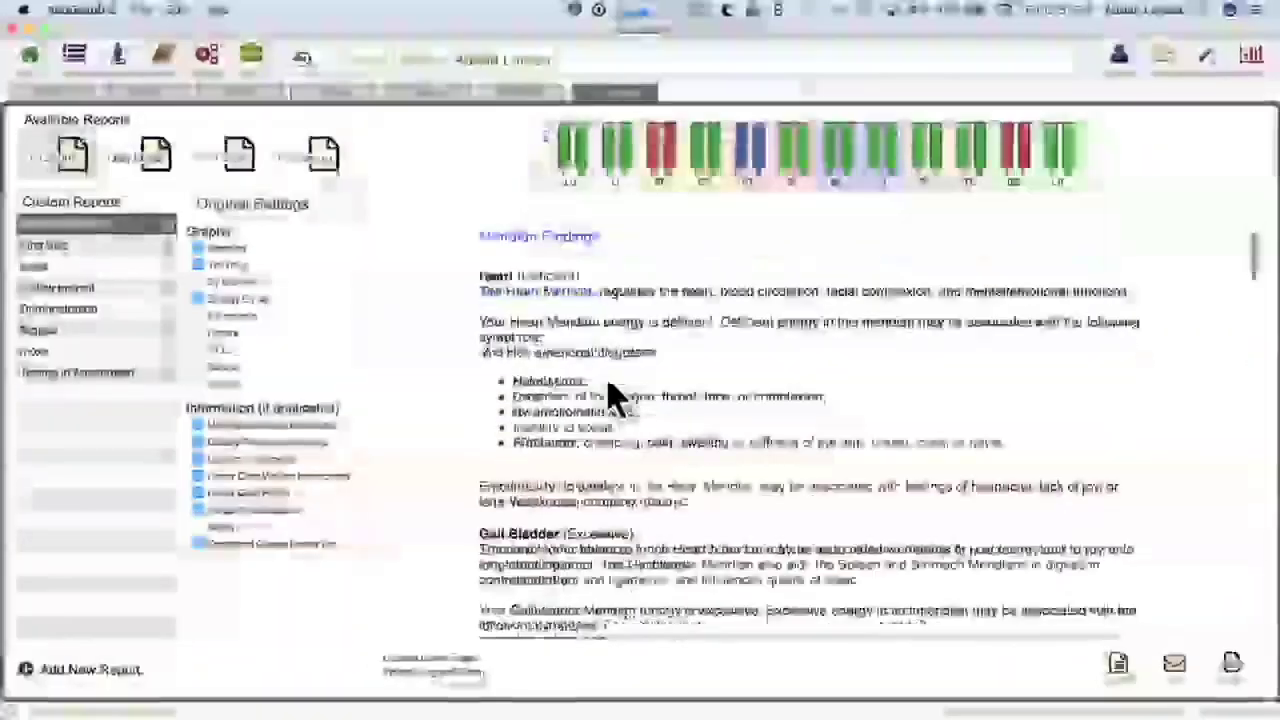
scroll(613, 395, down, 12)
scroll(612, 392, down, 5)
scroll(614, 396, up, 7)
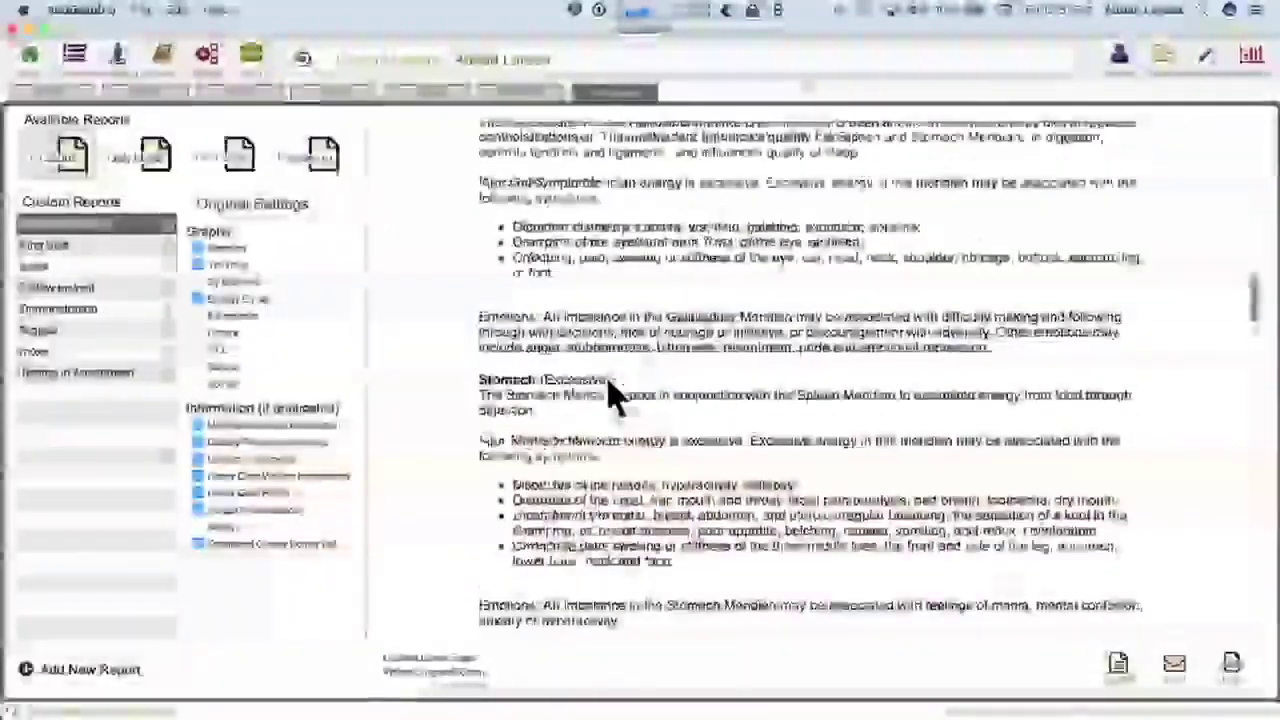
scroll(610, 398, up, 3)
scroll(613, 398, down, 7)
scroll(613, 395, down, 6)
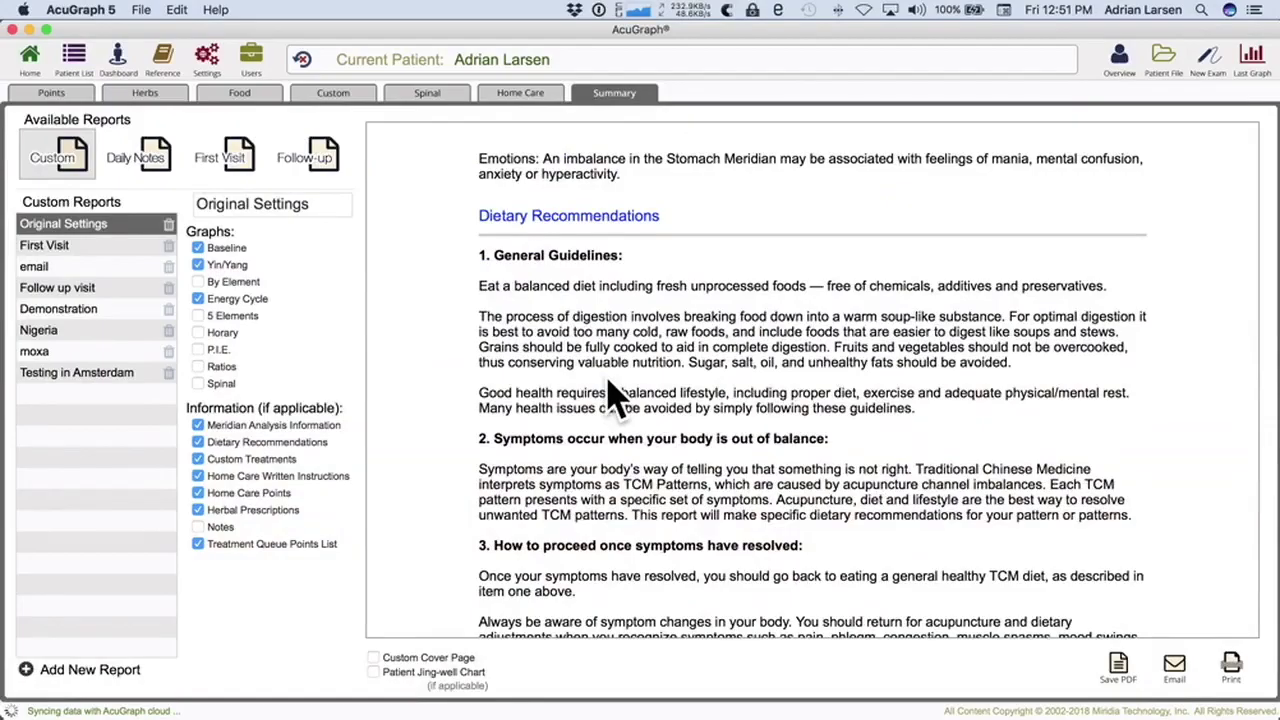
scroll(610, 398, down, 10)
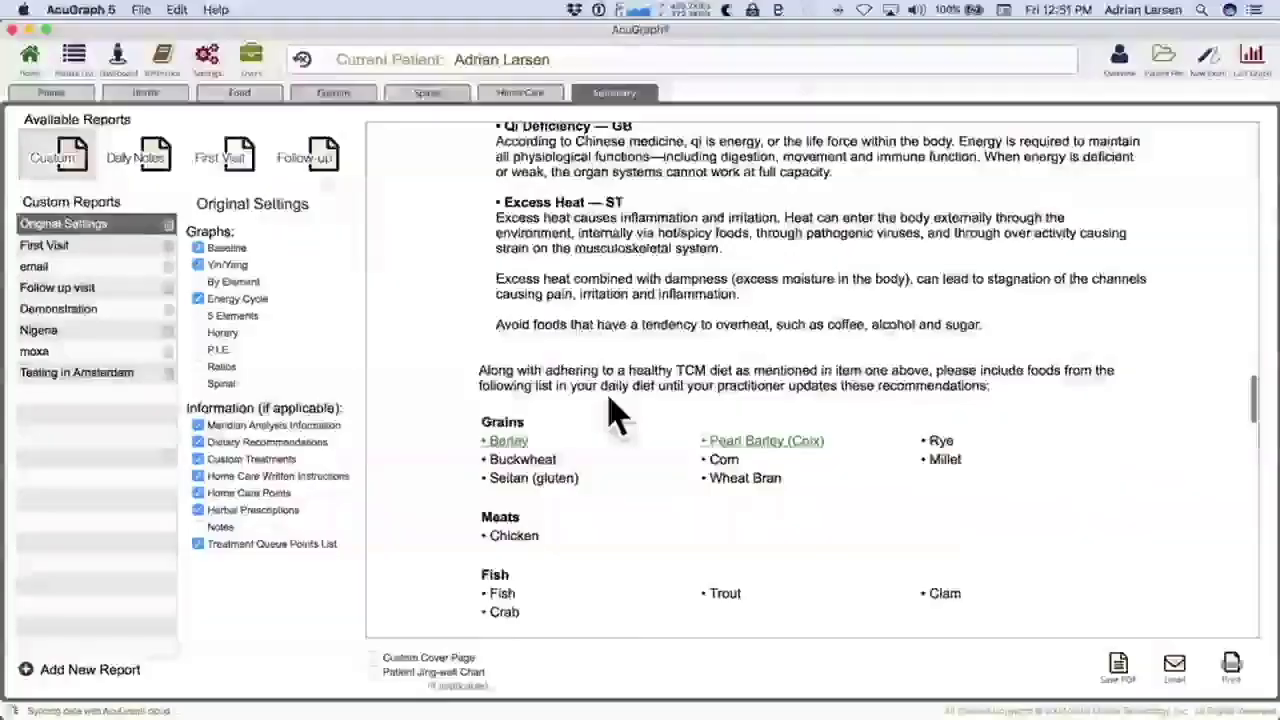
scroll(613, 412, down, 12)
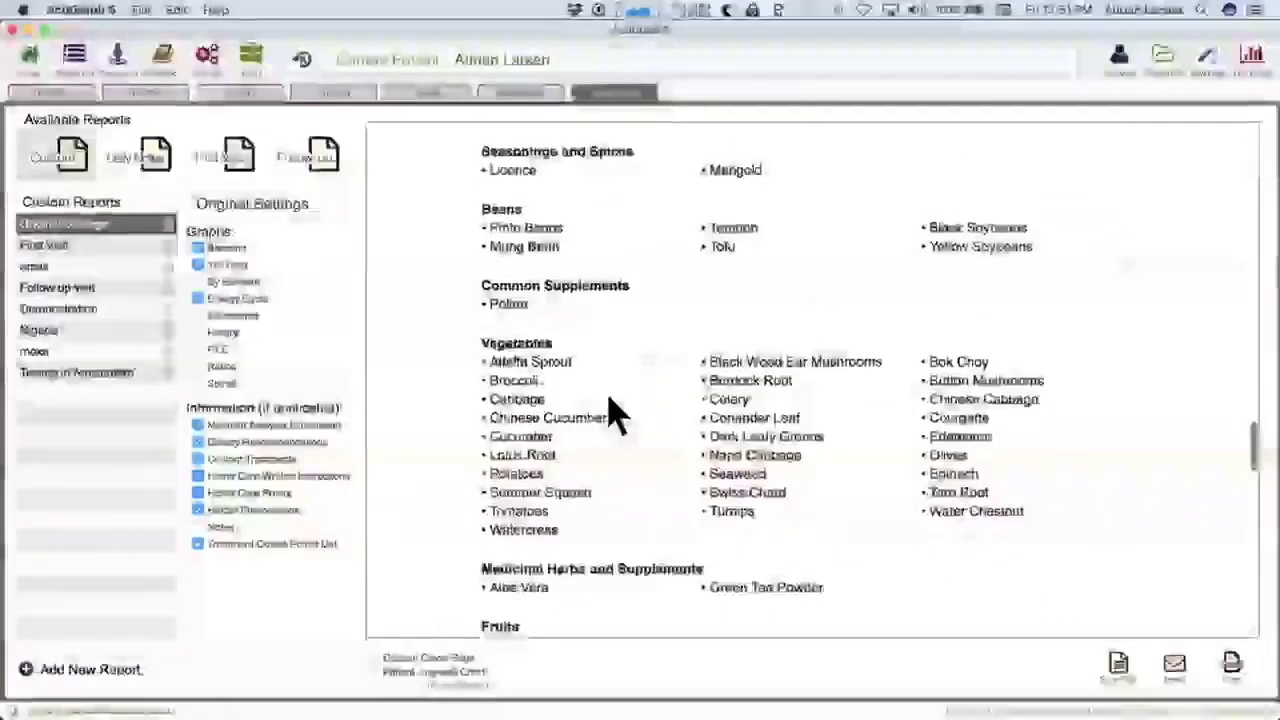
scroll(610, 400, down, 8)
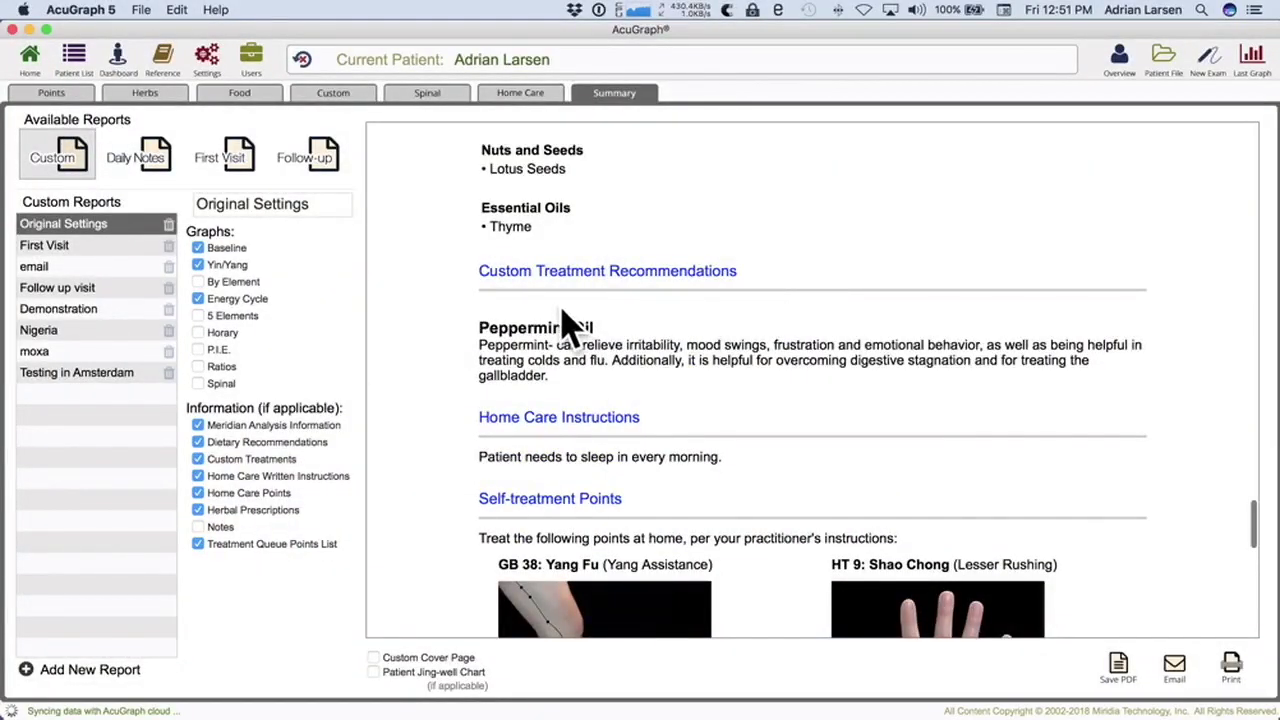
triple_click(560, 456)
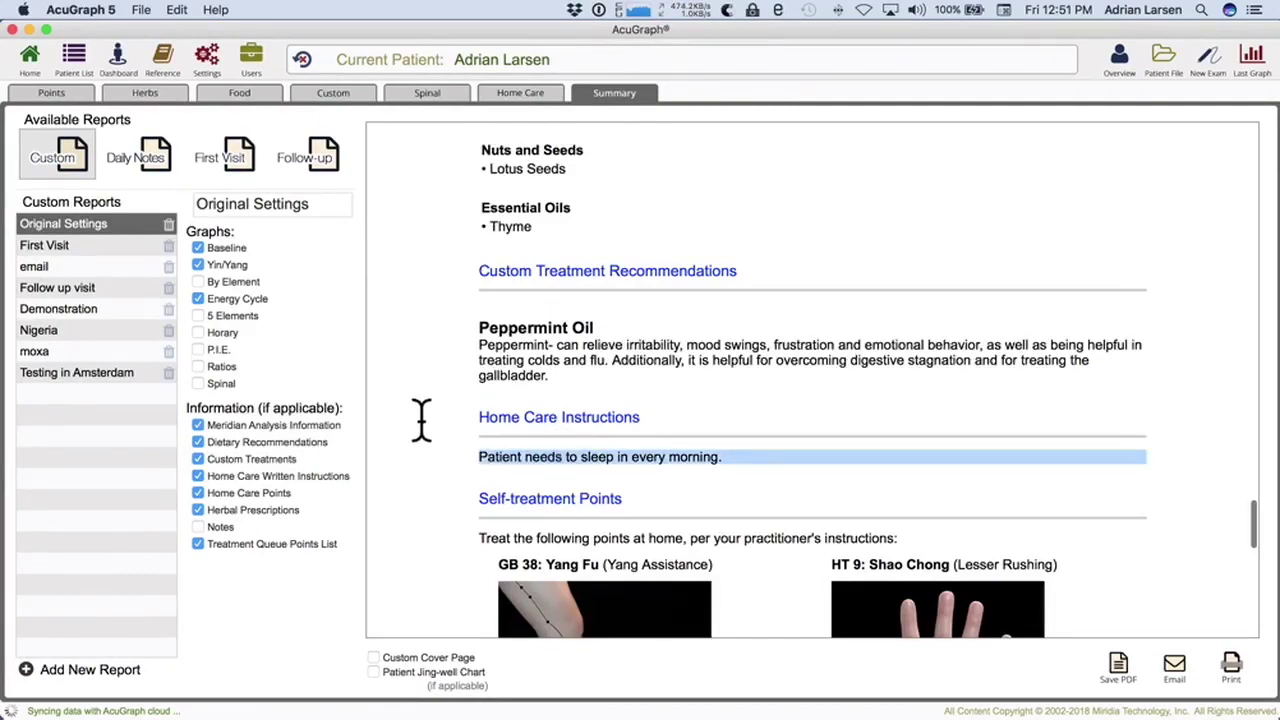
scroll(421, 418, down, 5)
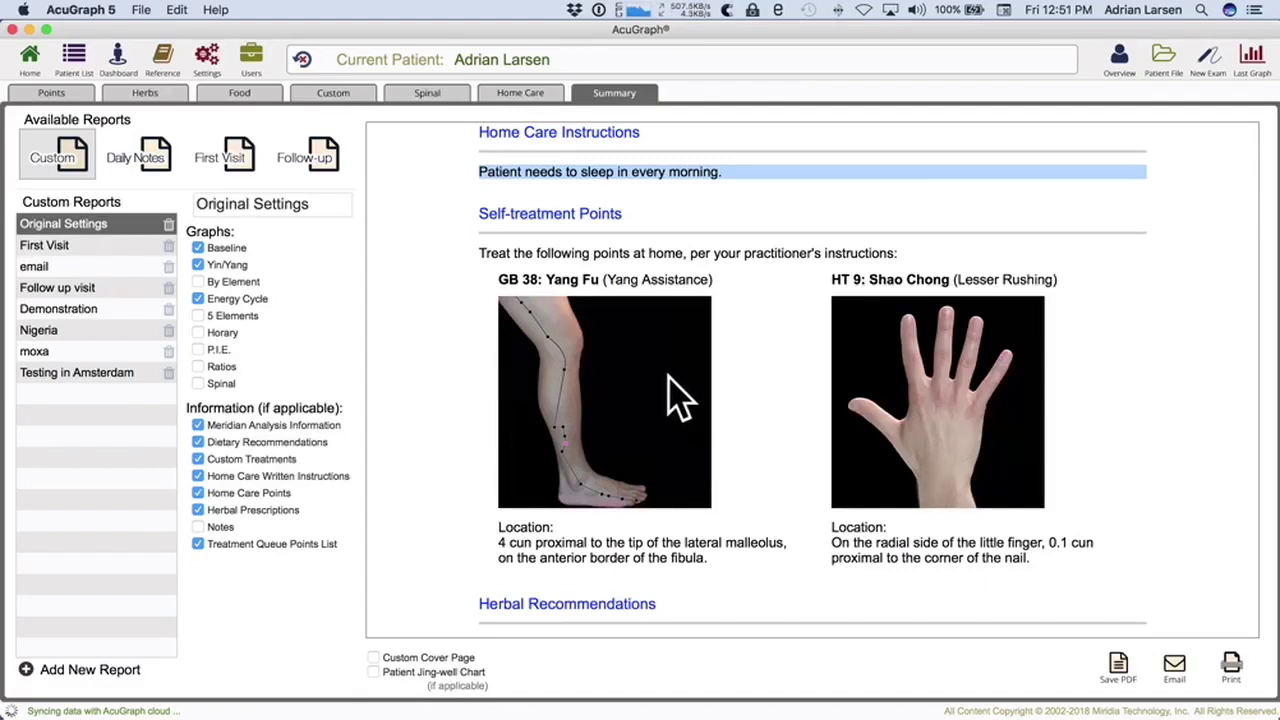
Step: Recheck the home care page, then examine the report's herbal recommendations, treatment points and home care sections
click(521, 93)
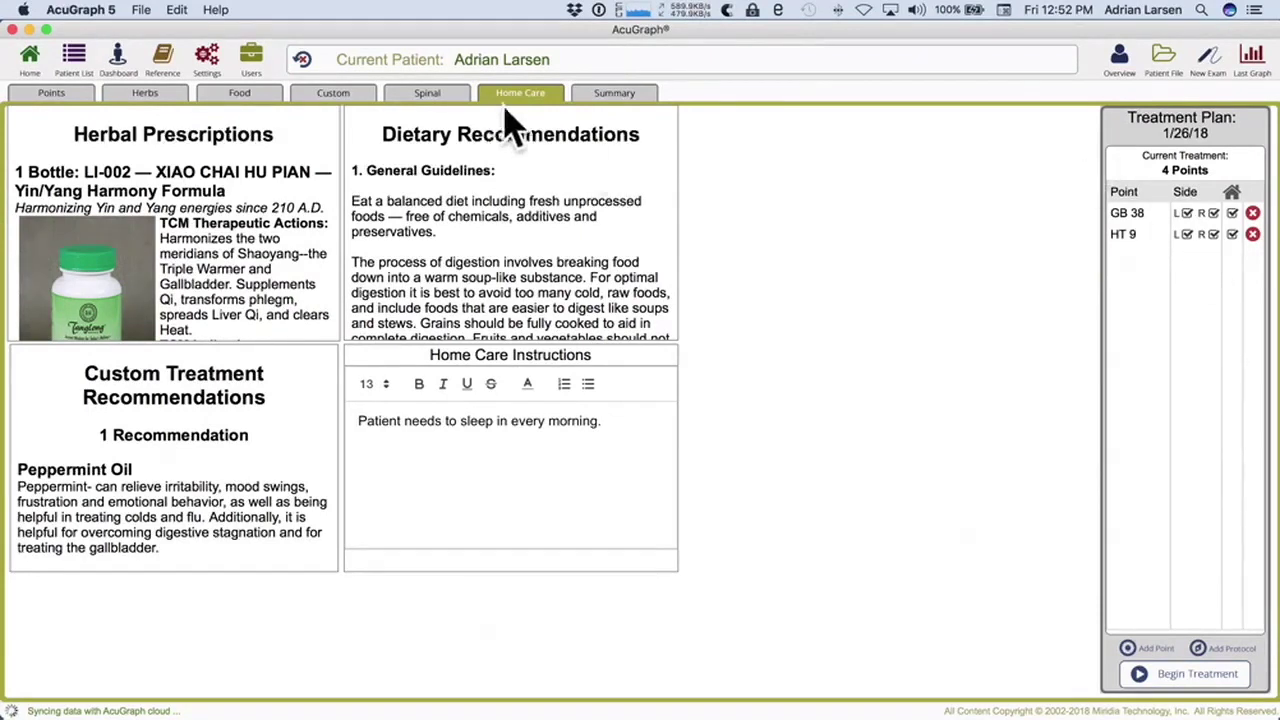
click(630, 97)
scroll(720, 443, down, 15)
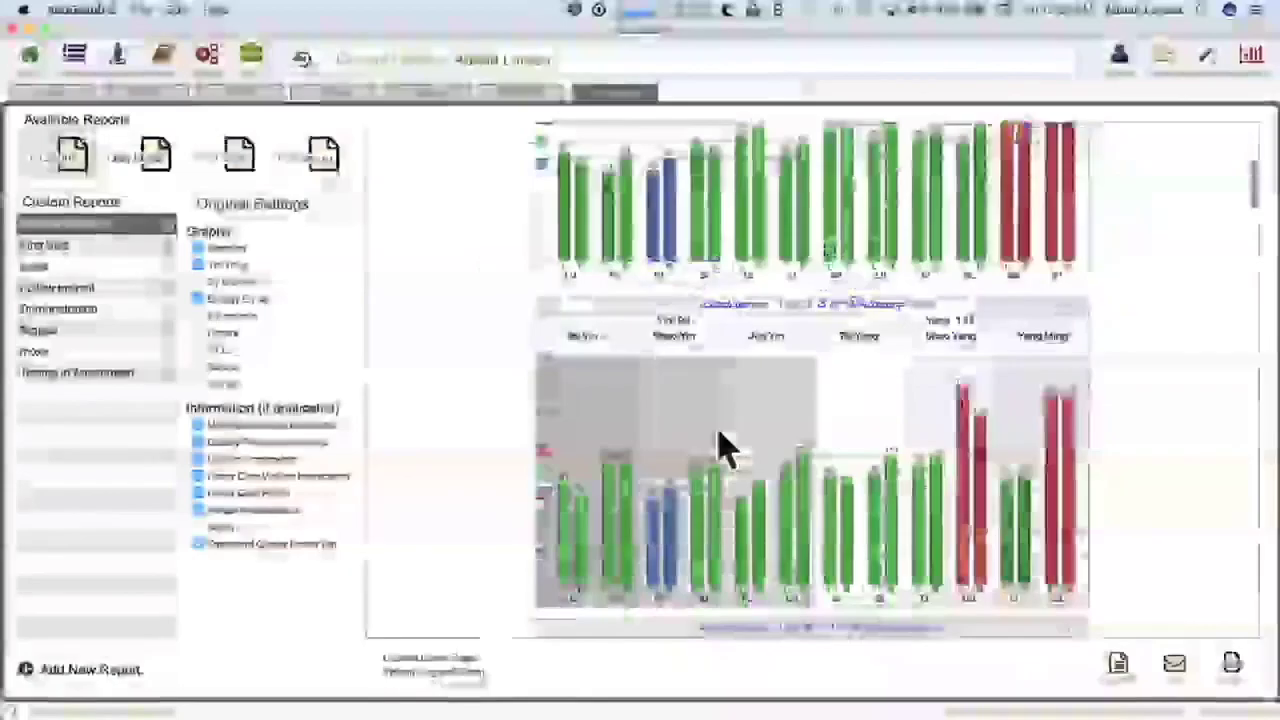
scroll(720, 443, down, 10)
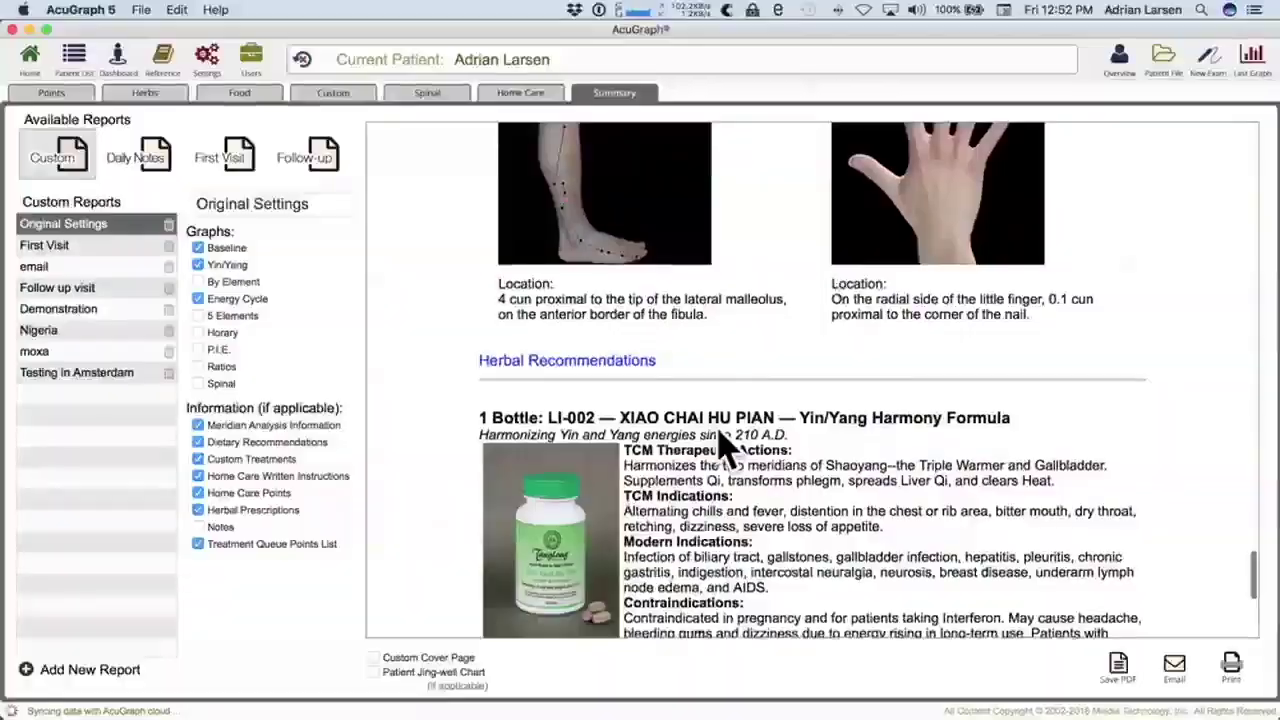
scroll(716, 437, down, 4)
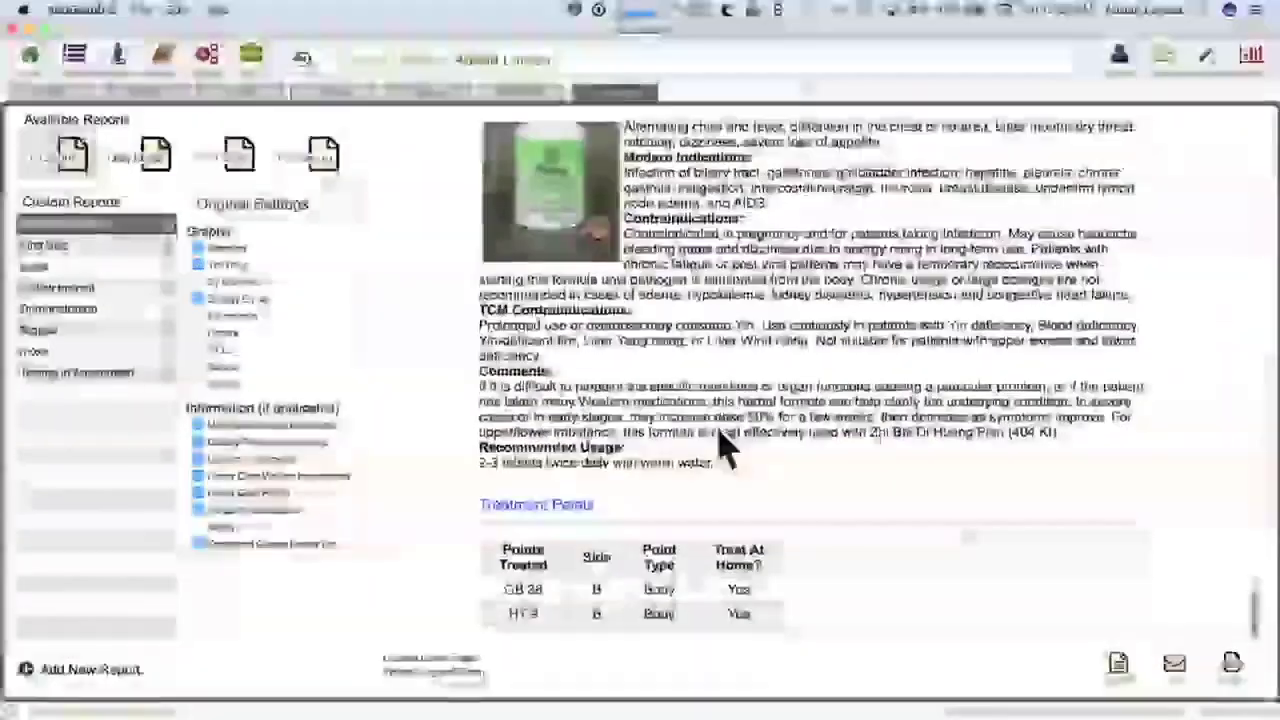
scroll(725, 447, up, 3)
scroll(725, 447, up, 6)
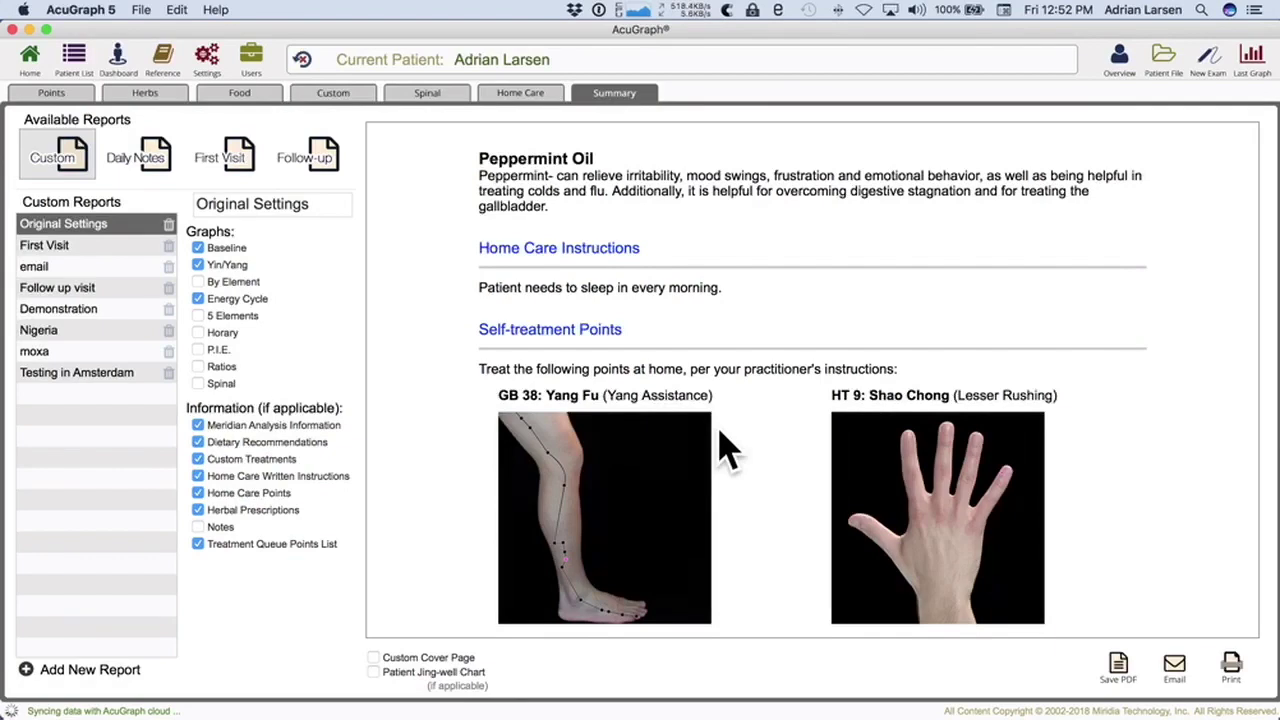
scroll(608, 332, up, 2)
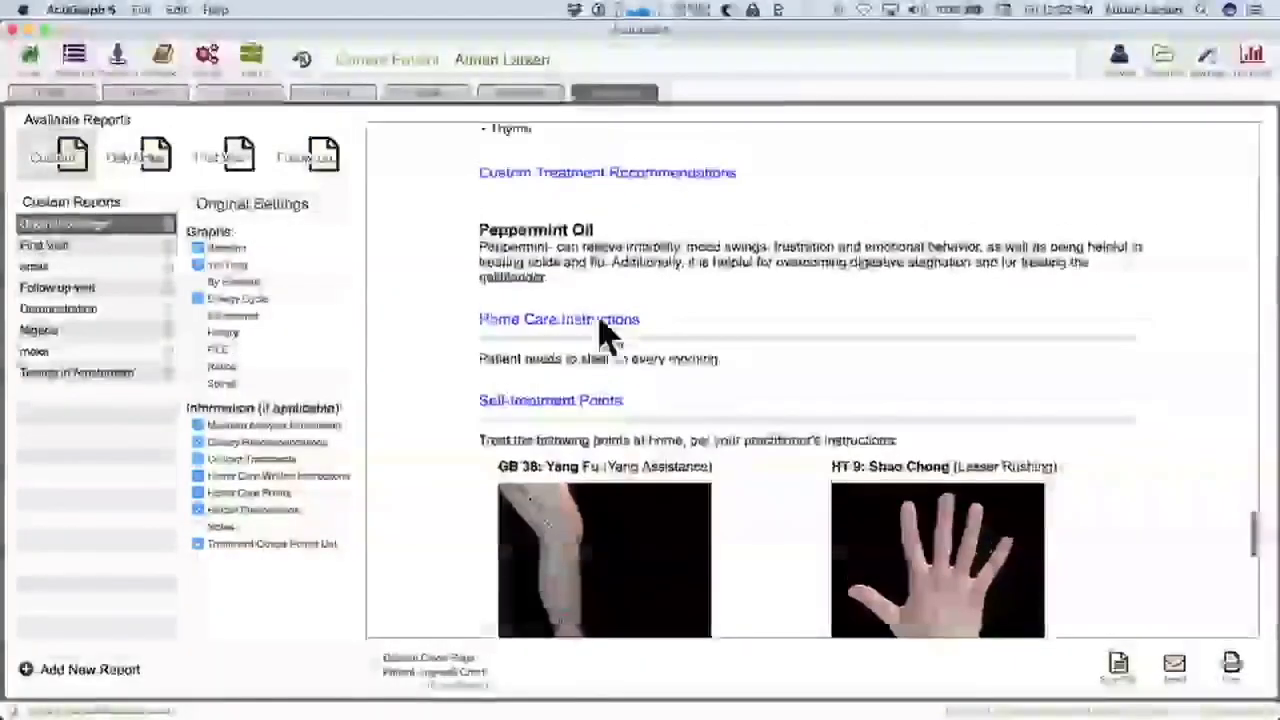